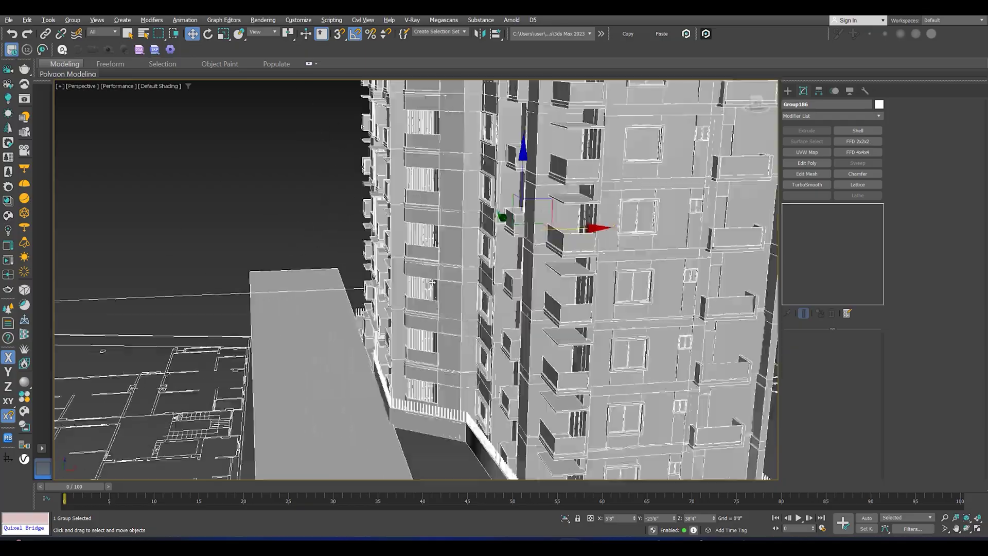
Set the perspective viewport to the Standard quality preset and check the building's textured facades.
click(118, 87)
click(125, 129)
scroll(426, 282, down, 3)
alt+middle_drag(426, 282, 608, 330)
scroll(558, 350, down, 4)
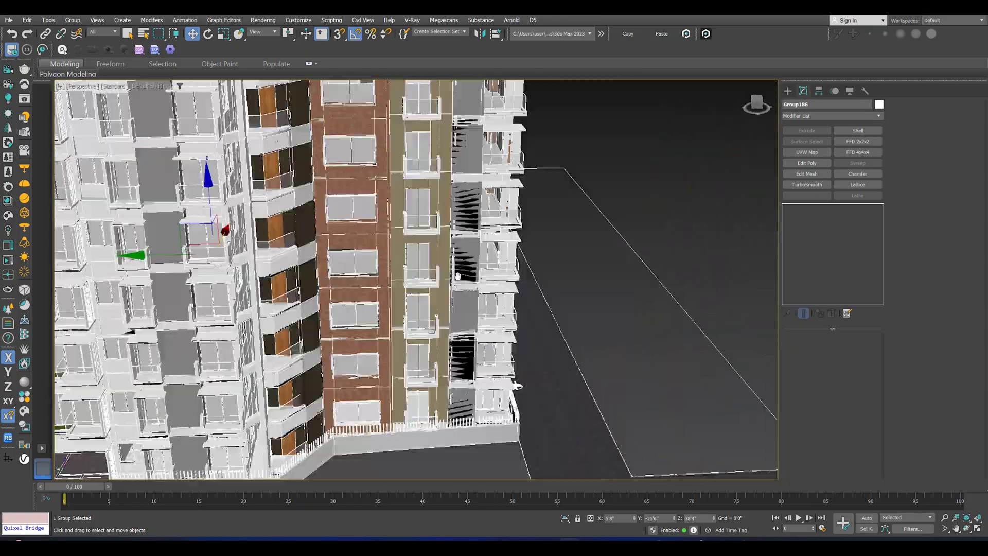
scroll(479, 298, down, 6)
alt+middle_drag(469, 304, 478, 294)
Switch to the top view and frame the whole site with its roads and floor plans.
key(t)
scroll(326, 283, up, 5)
middle_drag(325, 283, 387, 322)
scroll(386, 322, down, 5)
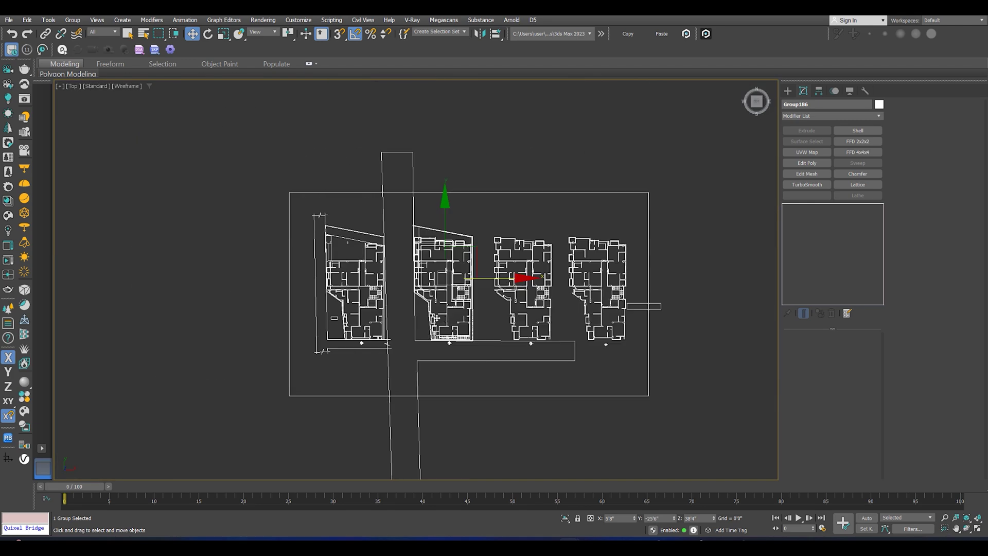
scroll(466, 317, up, 7)
middle_drag(453, 355, 443, 291)
scroll(456, 342, down, 7)
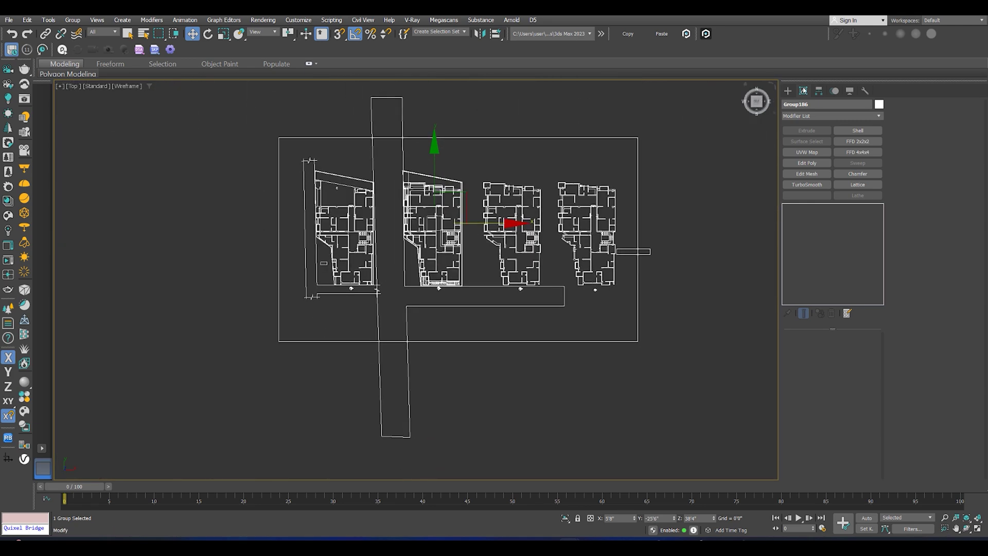
Create a targeted Corona camera in front of the site, aimed diagonally across the road at the building.
click(787, 90)
click(799, 105)
click(787, 105)
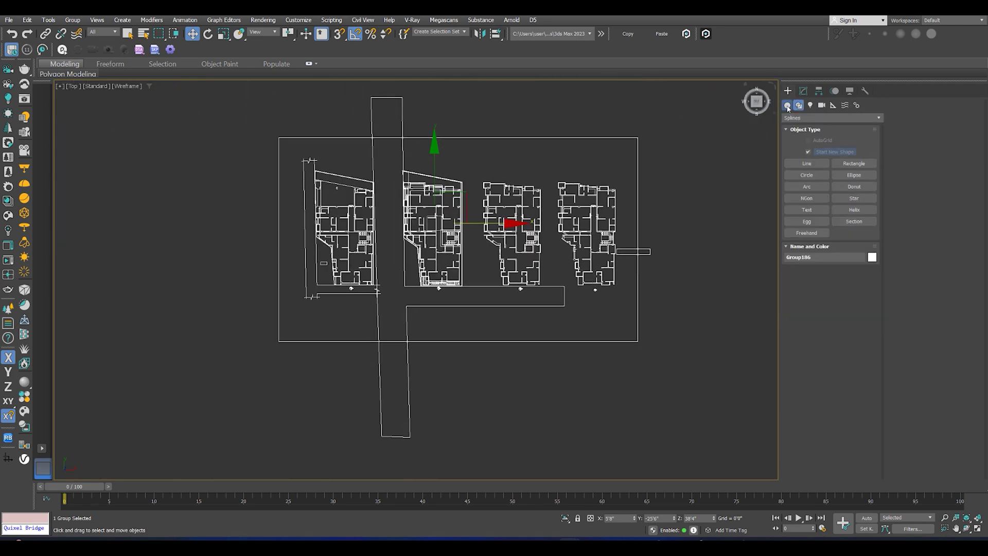
click(824, 118)
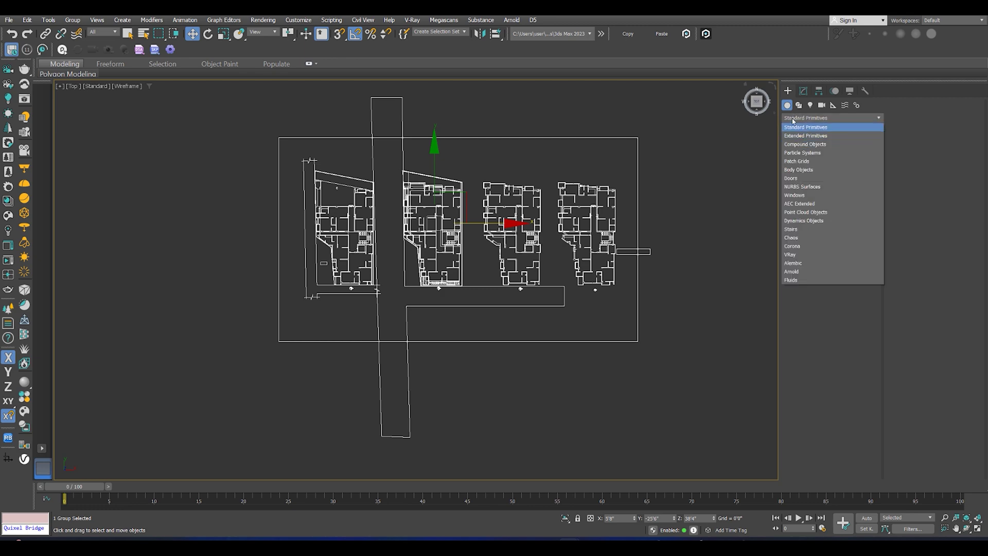
click(791, 116)
click(822, 105)
click(854, 163)
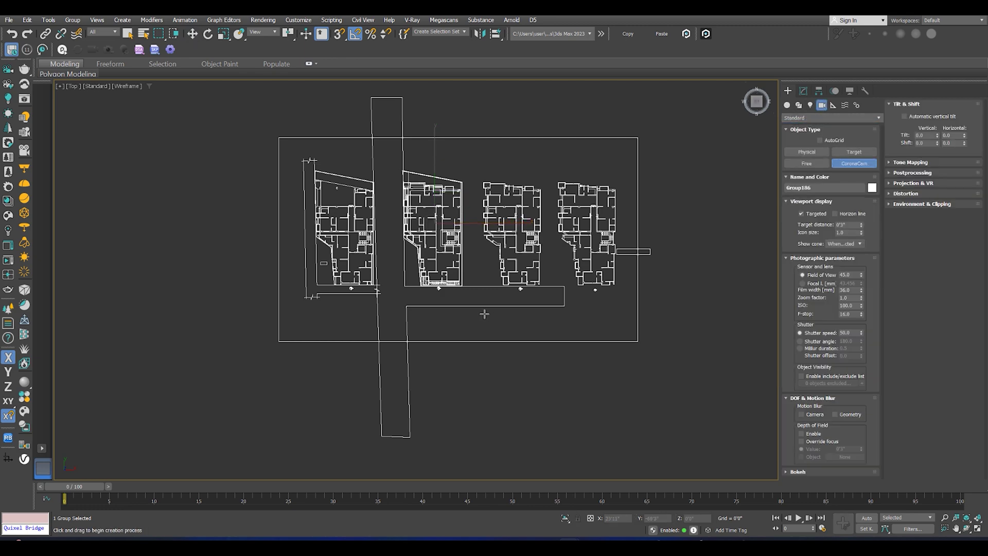
middle_drag(483, 314, 531, 272)
alt+middle_drag(348, 368, 357, 352)
key(t)
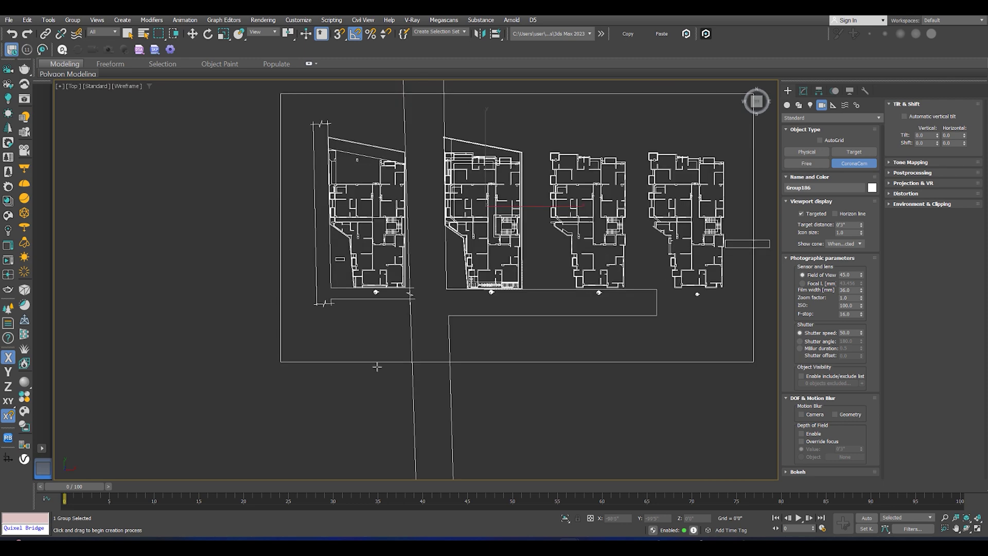
drag(234, 454, 528, 160)
middle_drag(499, 192, 450, 267)
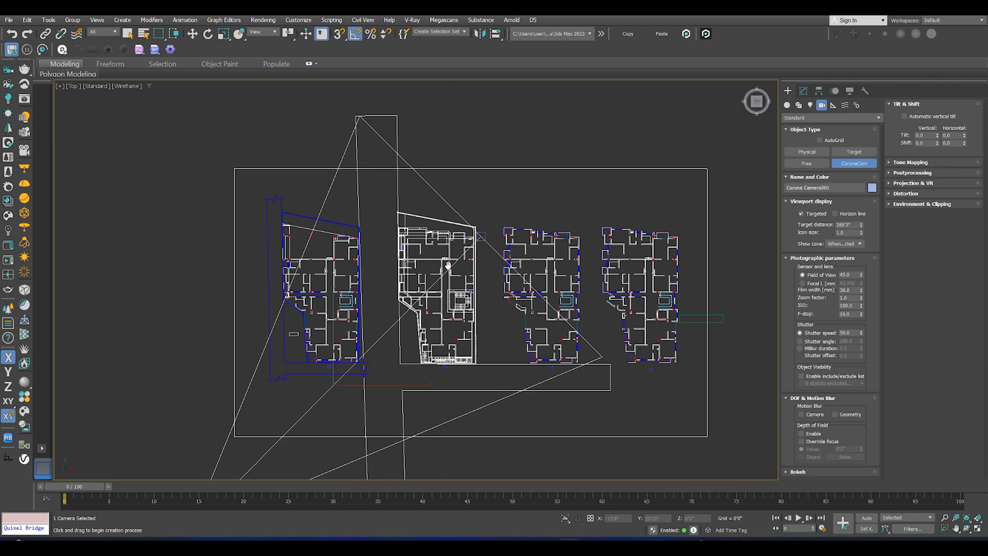
Look through the new Corona camera and display the building with shaded surfaces.
key(c)
key(w)
key(e)
key(F3)
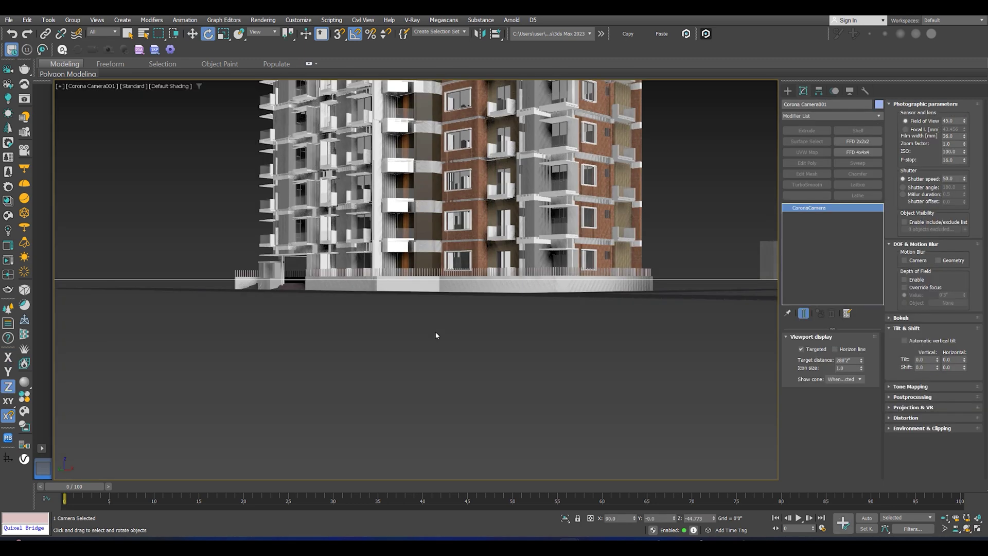
Set the Corona camera's Z position to 6 feet.
key(w)
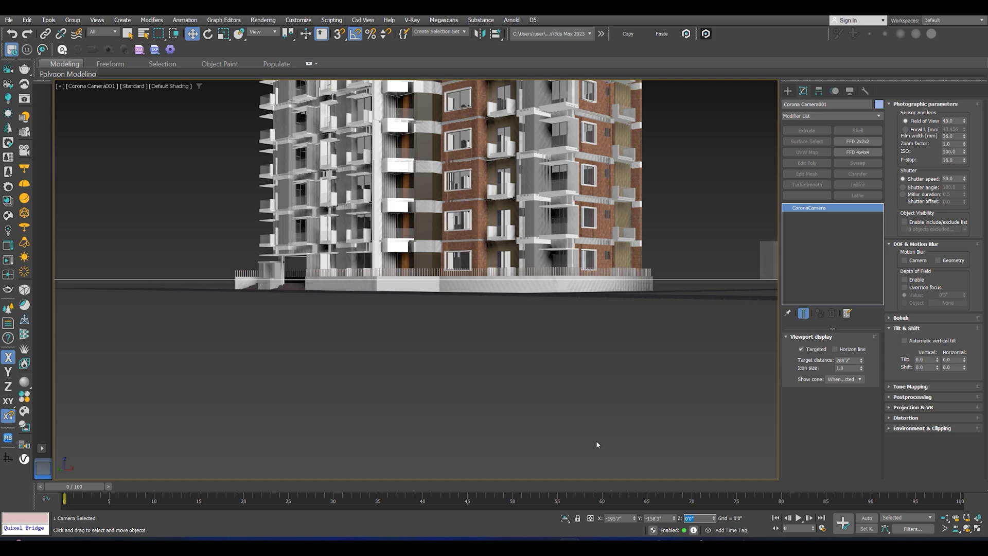
text(60)
key(Return)
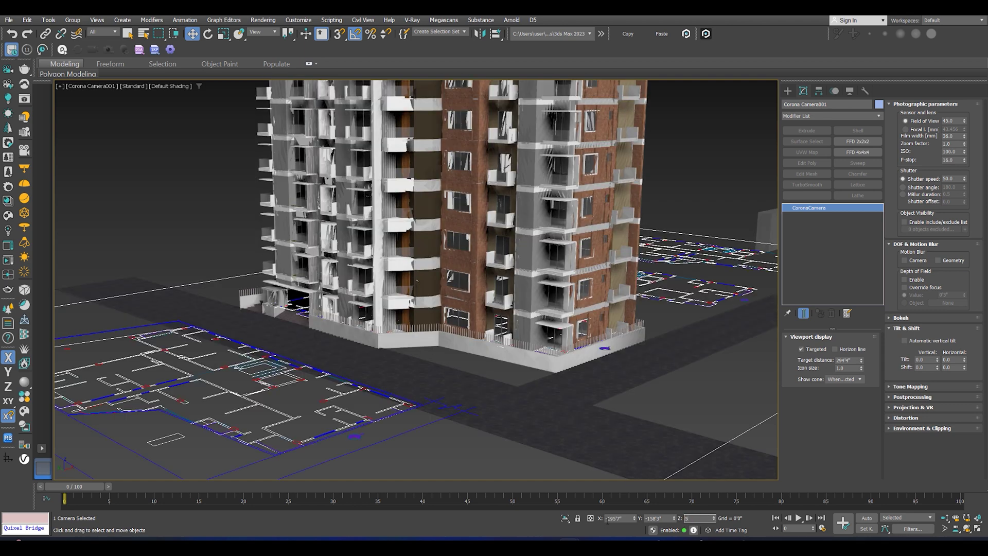
text(5)
key(Return)
text(6)
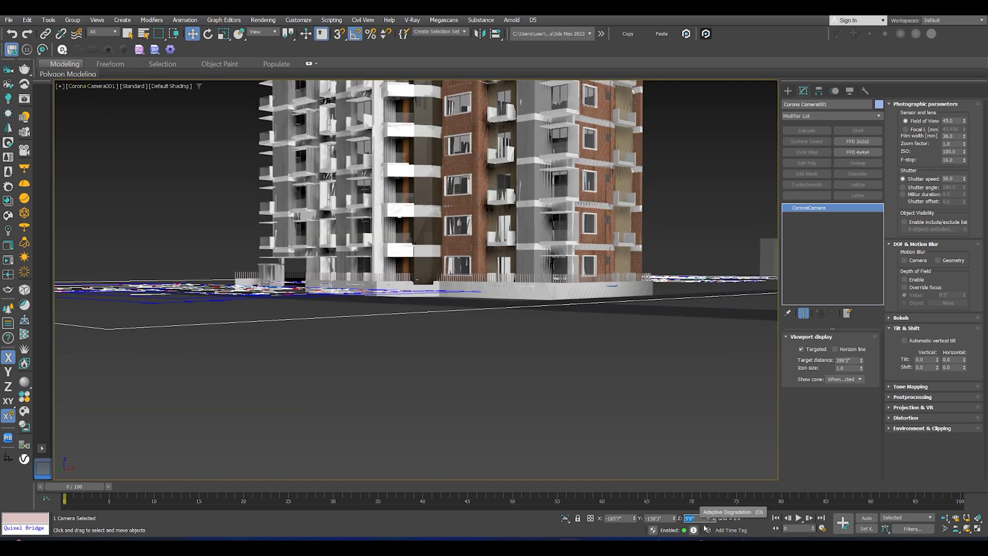
key(Return)
Select the camera's target and raise it to a height of about 48 feet.
click(86, 85)
click(107, 268)
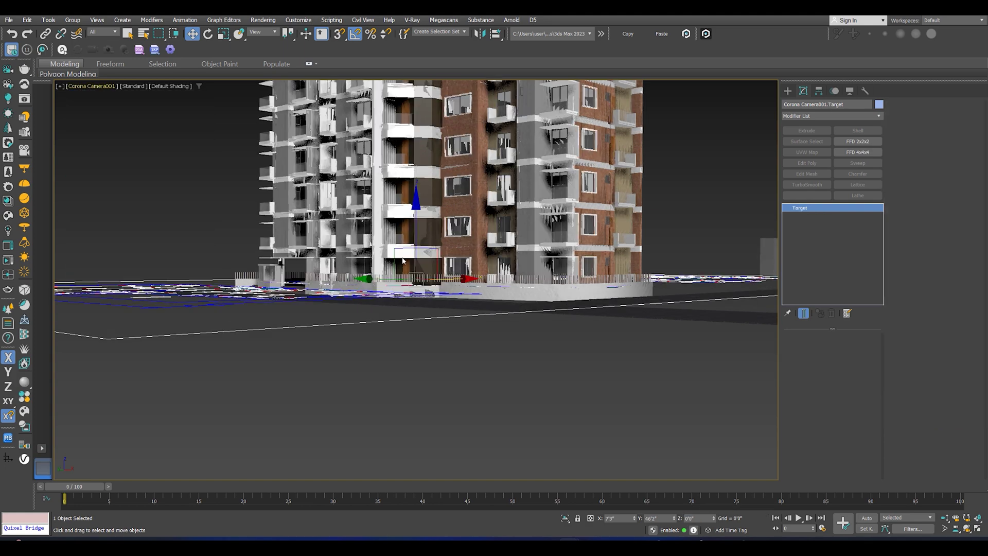
drag(418, 227, 406, 93)
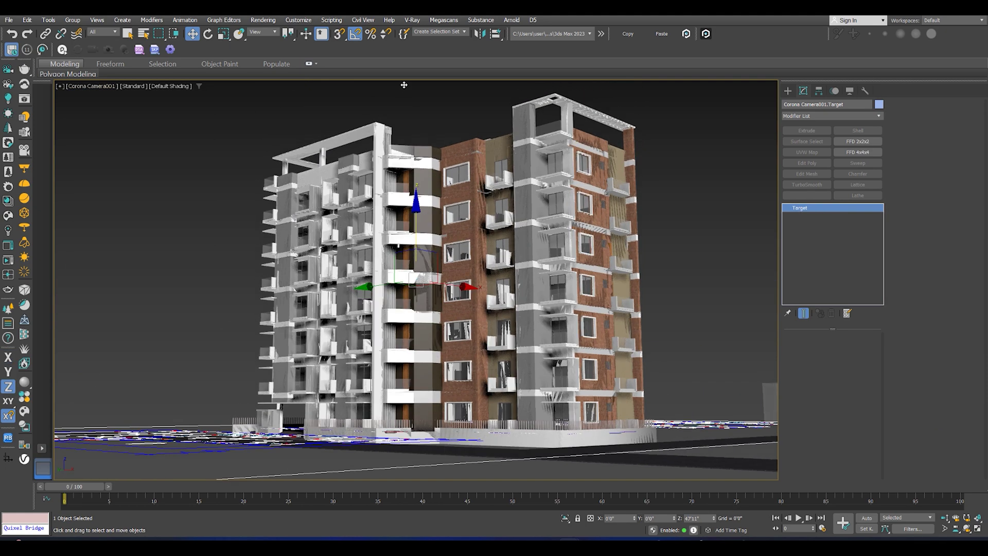
Dolly the camera back to leave space around the building and turn on safe frames.
click(945, 518)
drag(571, 408, 564, 401)
key(w)
key(shift+f)
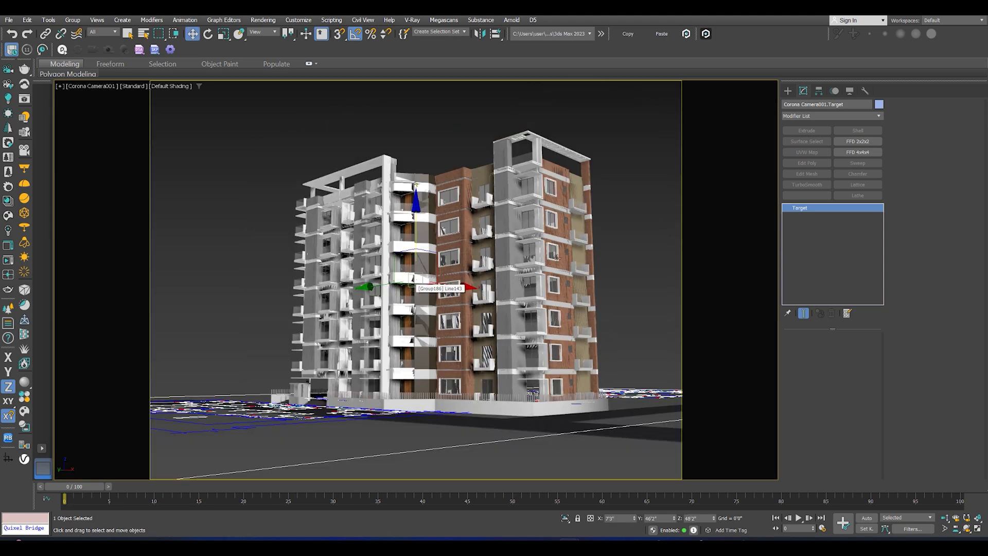
Set the render output size to 1500 by 1000 and shift the camera framing slightly sideways.
click(624, 247)
key(F10)
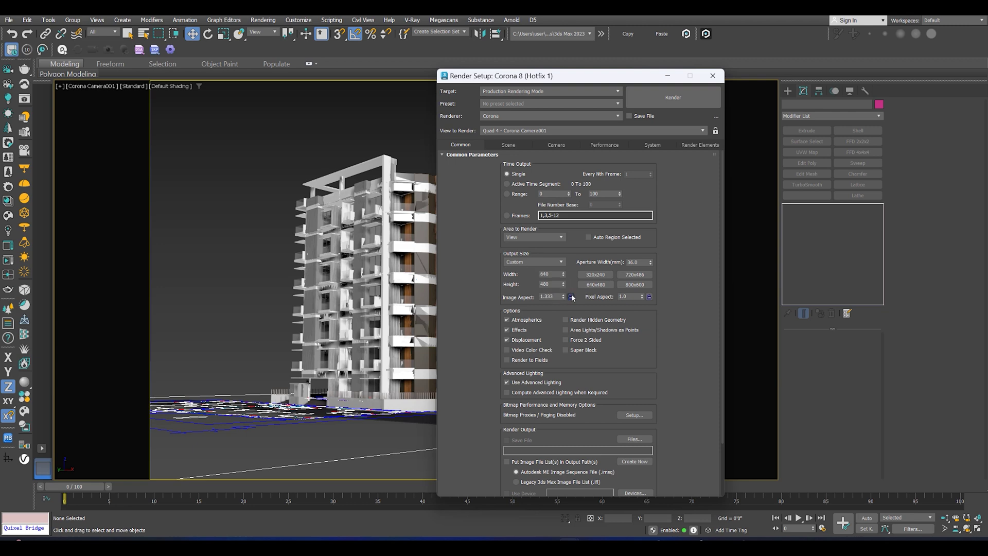
drag(546, 77, 833, 78)
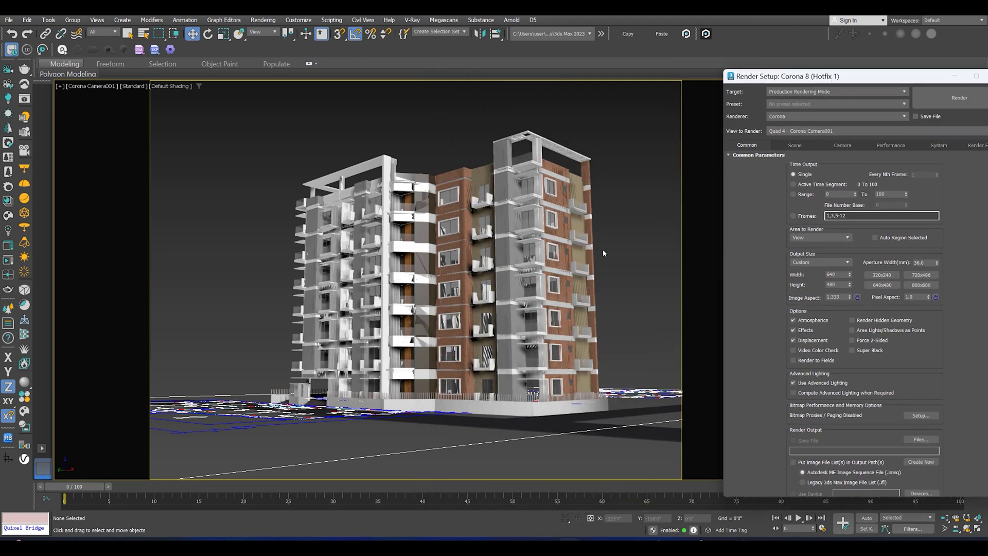
middle_drag(604, 253, 592, 250)
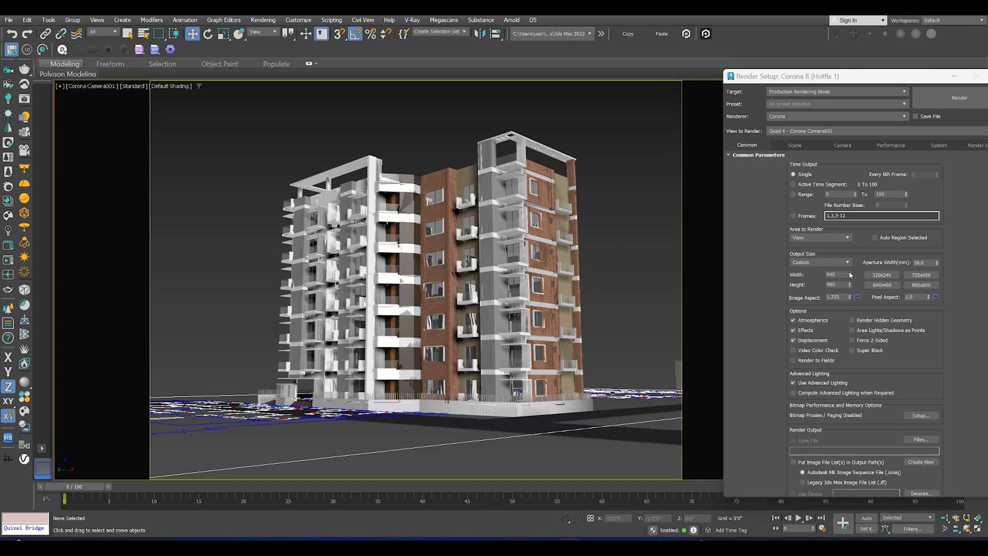
mouse_move(851, 275)
mouse_down()
mouse_move(842, 209)
mouse_move(846, 273)
mouse_up()
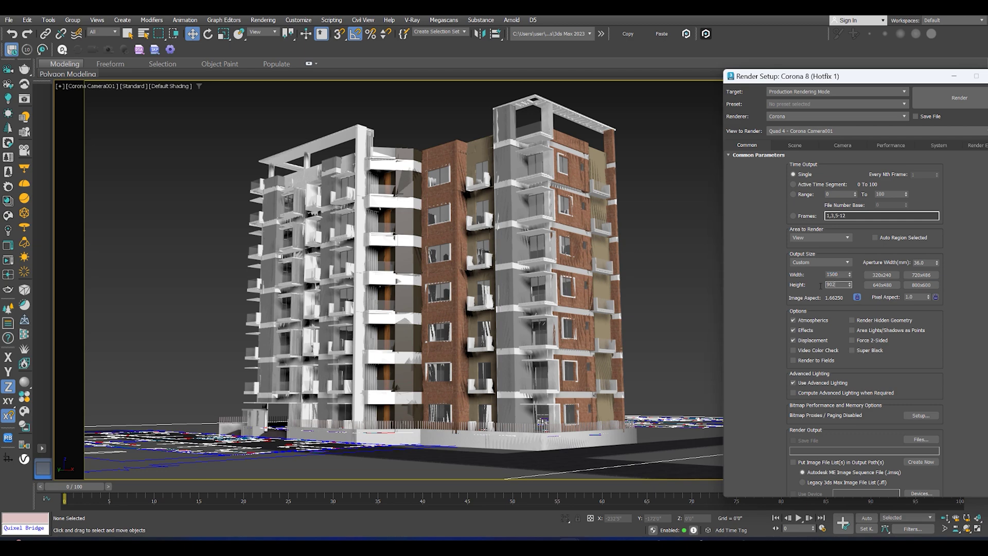
text(000)
key(Return)
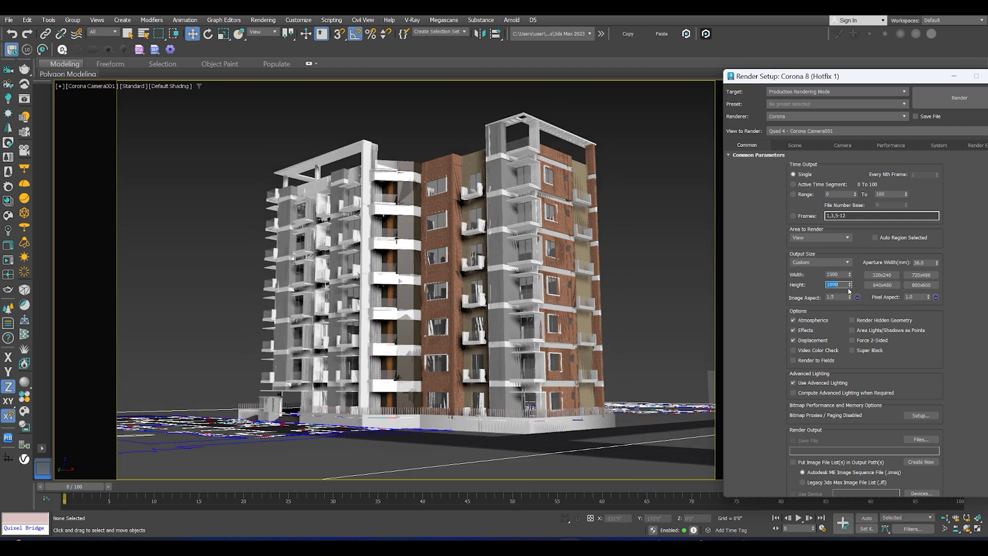
Dolly the camera closer so the building fills most of the safe frame.
click(945, 518)
drag(615, 409, 611, 378)
key(w)
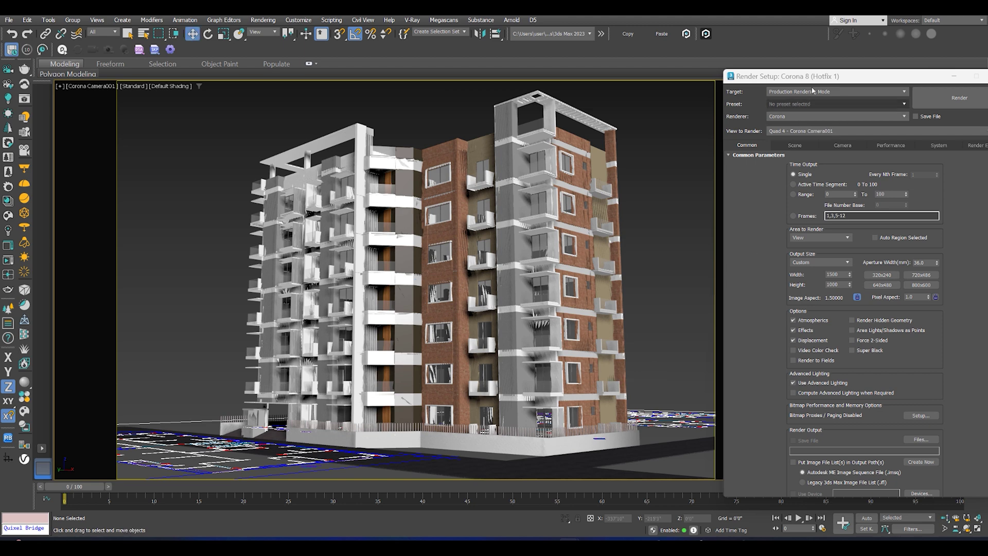
Set the Corona render limits to 10 minutes and 3.5% noise, with Corona High Quality denoising.
drag(814, 81, 739, 88)
click(720, 151)
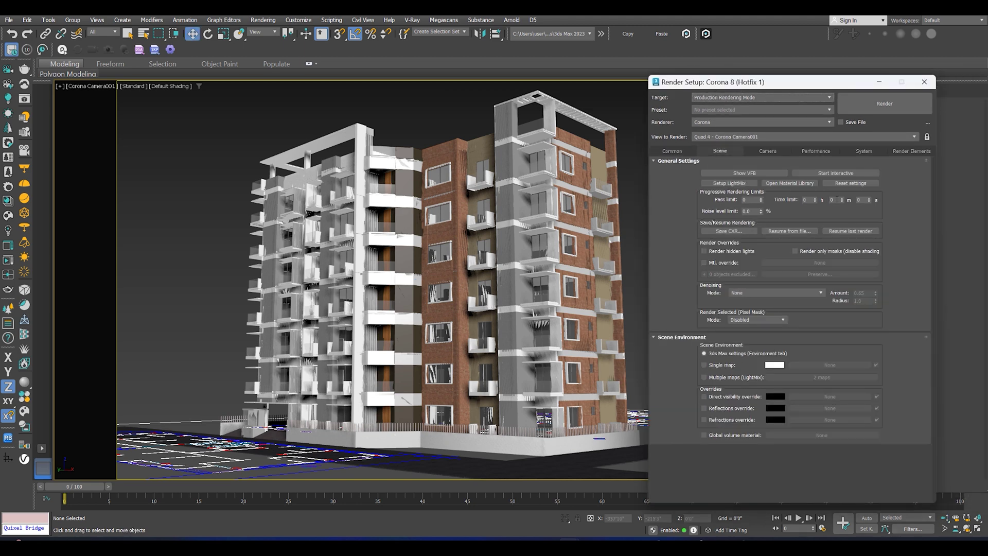
click(741, 294)
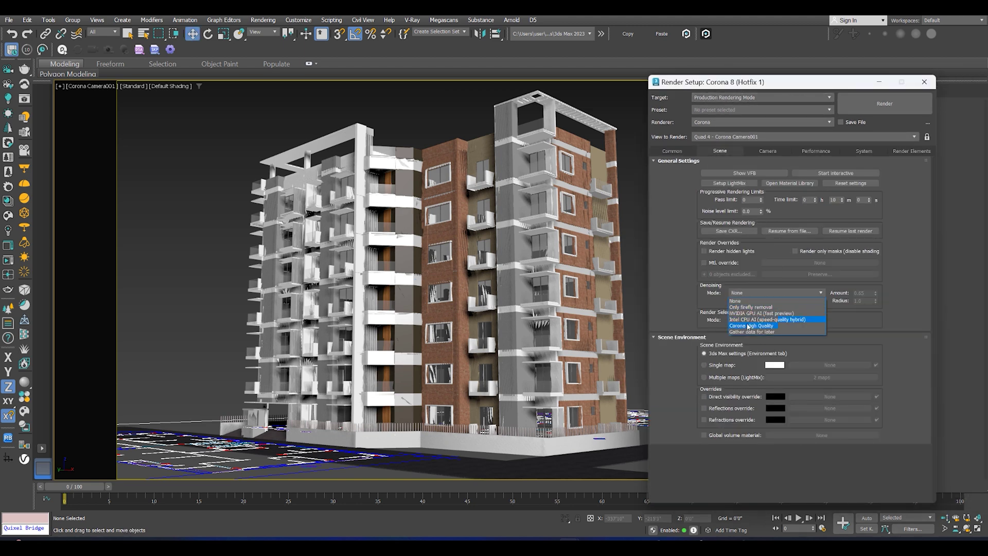
click(751, 311)
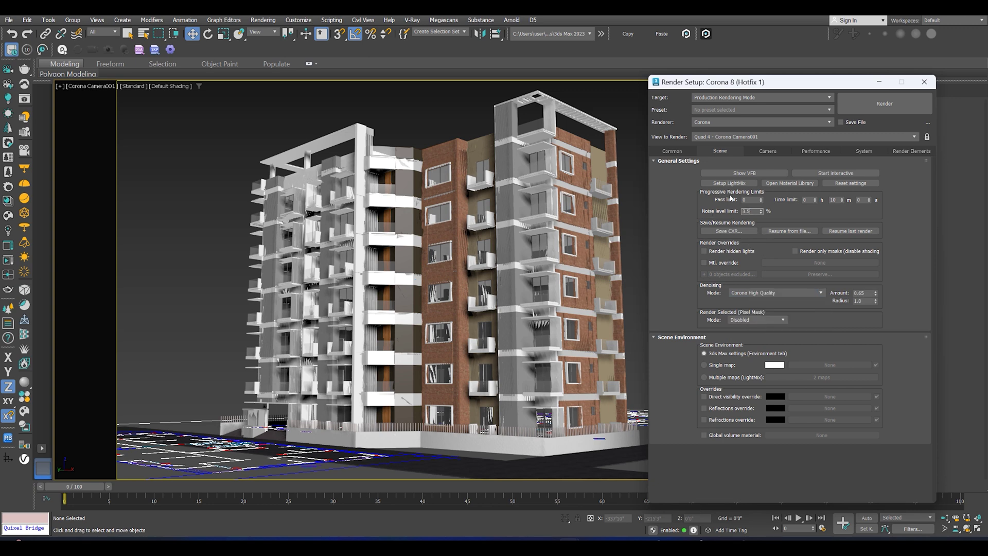
click(767, 151)
click(816, 151)
click(863, 151)
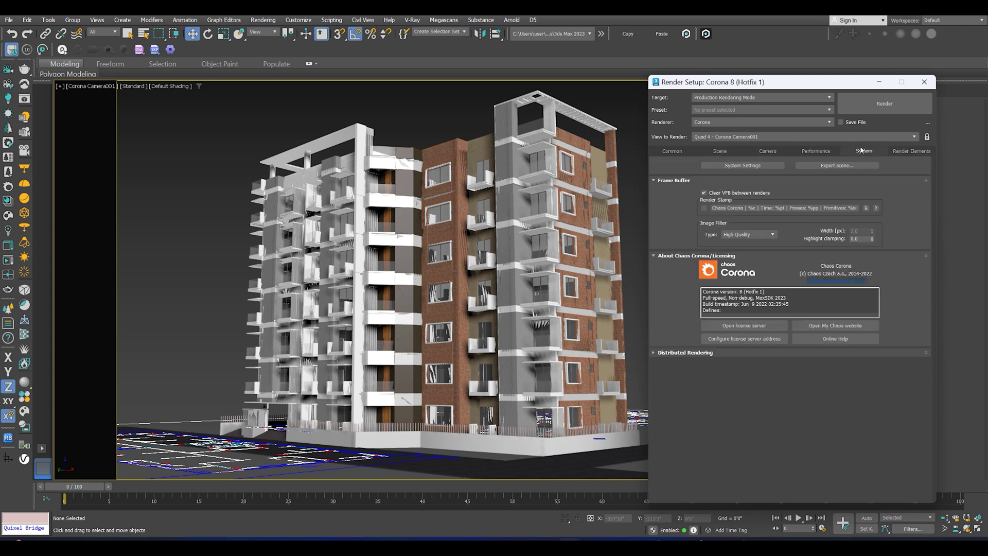
click(924, 82)
Select the Corona camera and enable its automatic vertical tilt.
click(84, 86)
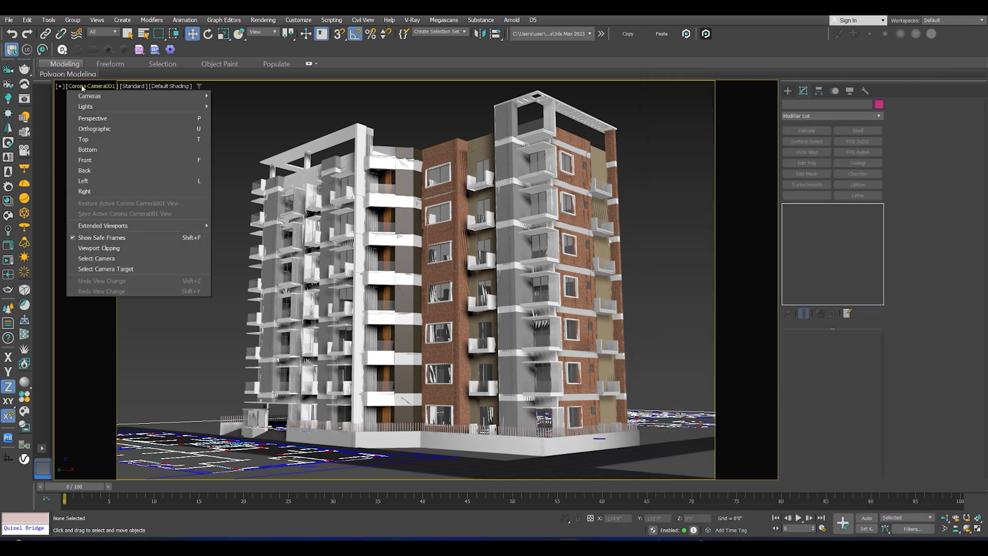
click(97, 258)
click(905, 341)
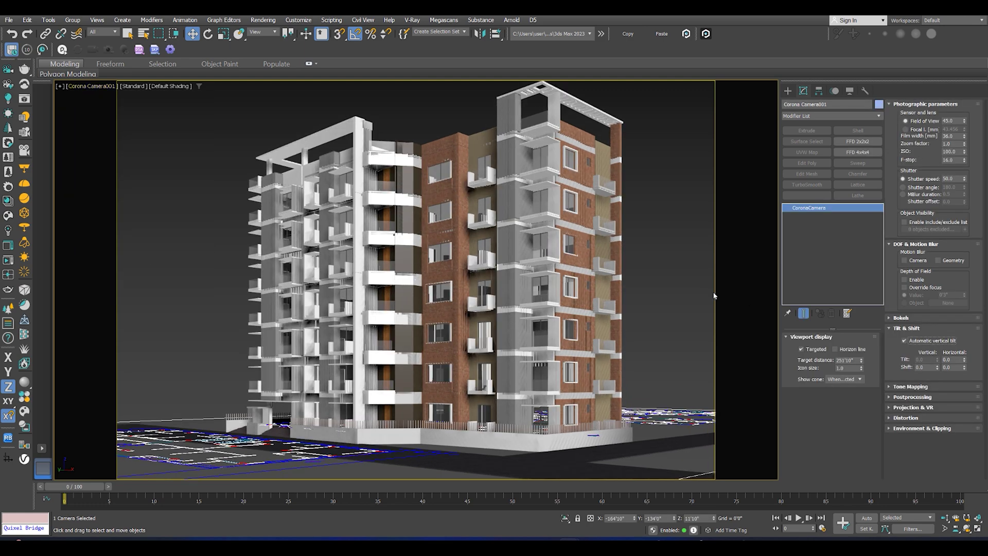
click(690, 285)
Sample the grey facade column's material in the Material Editor and show its concrete texture in the viewport.
key(m)
drag(584, 109, 795, 96)
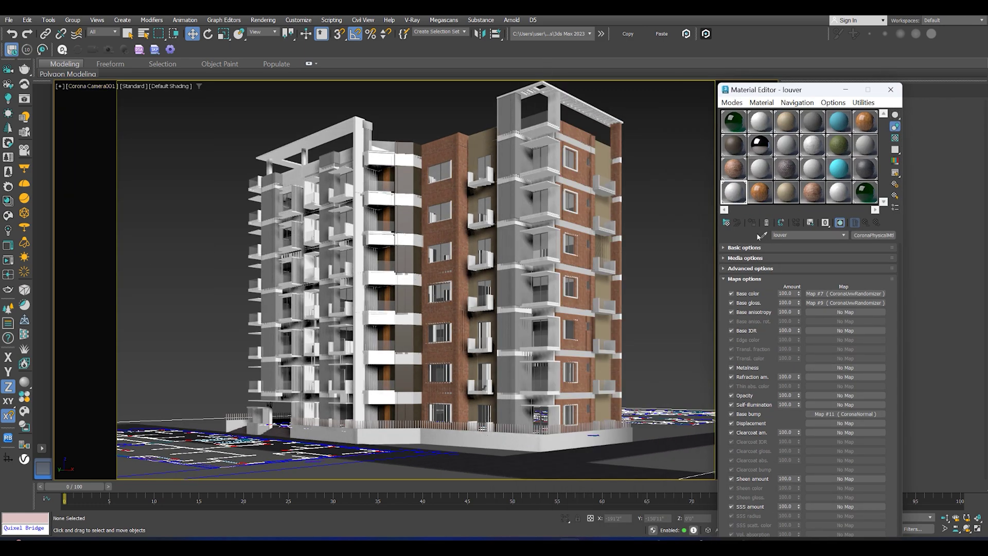
click(763, 236)
click(515, 150)
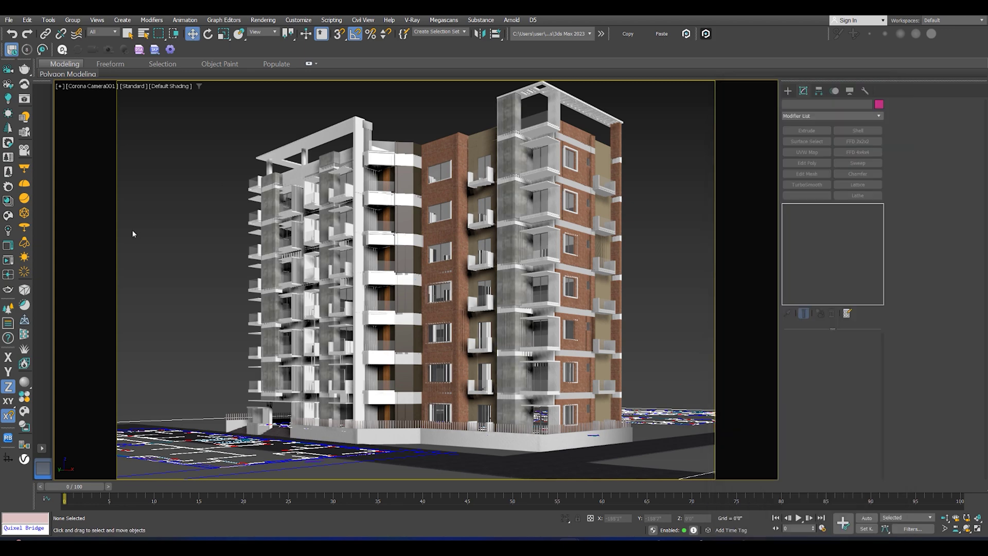
Arrange two side-by-side viewports, a wireframe top view and a shaded Corona camera view.
key(alt+w)
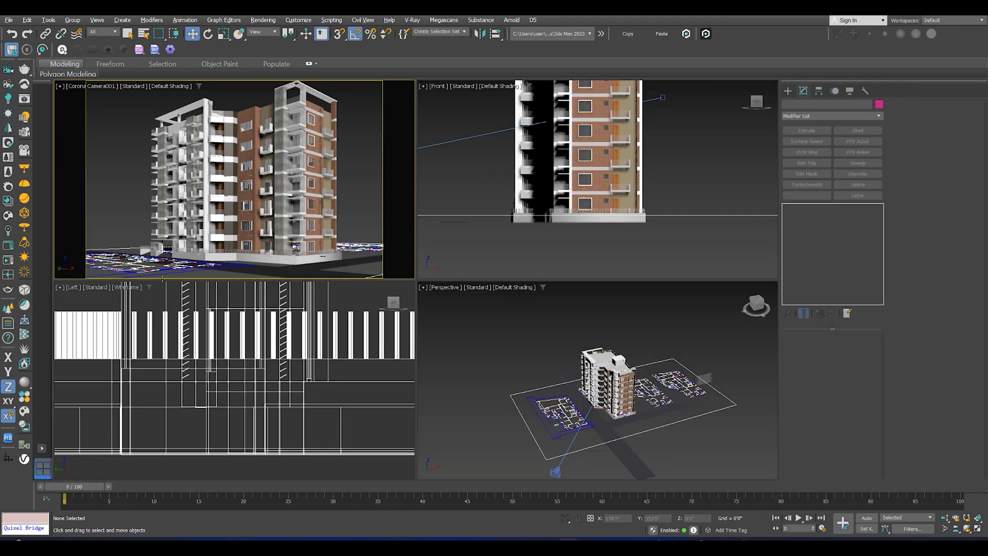
click(42, 449)
click(71, 474)
scroll(563, 265, down, 2)
middle_drag(565, 269, 569, 280)
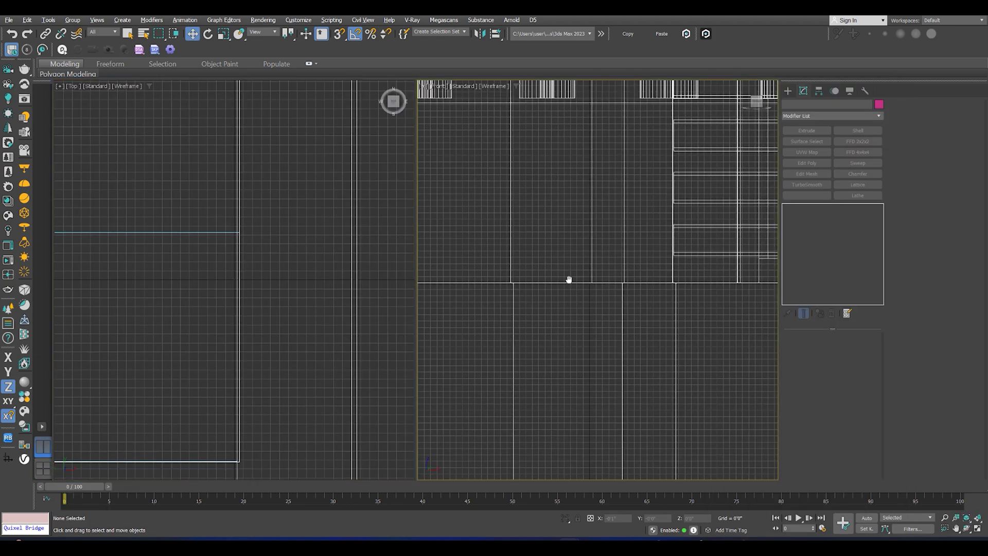
key(c)
key(F3)
scroll(264, 227, down, 5)
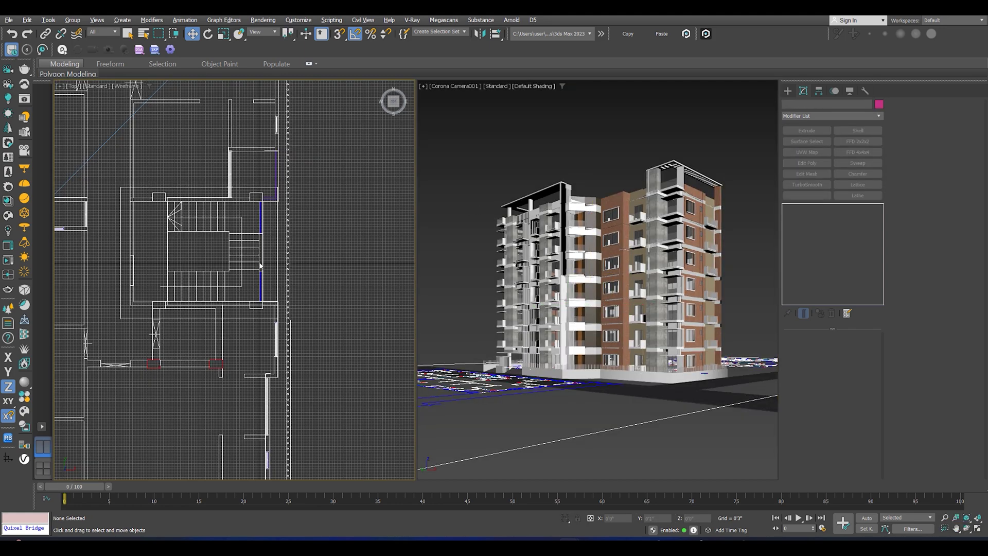
scroll(292, 274, down, 5)
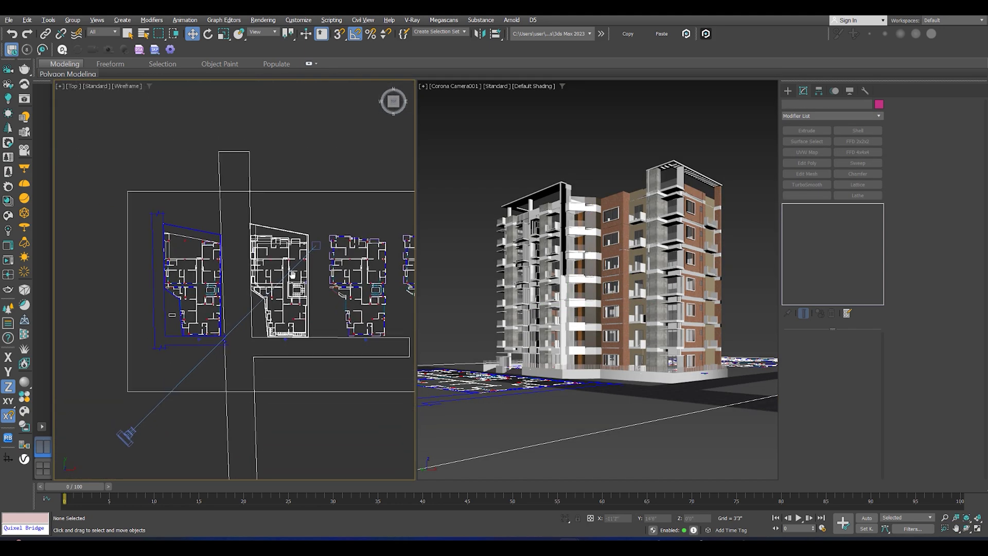
middle_drag(244, 286, 164, 280)
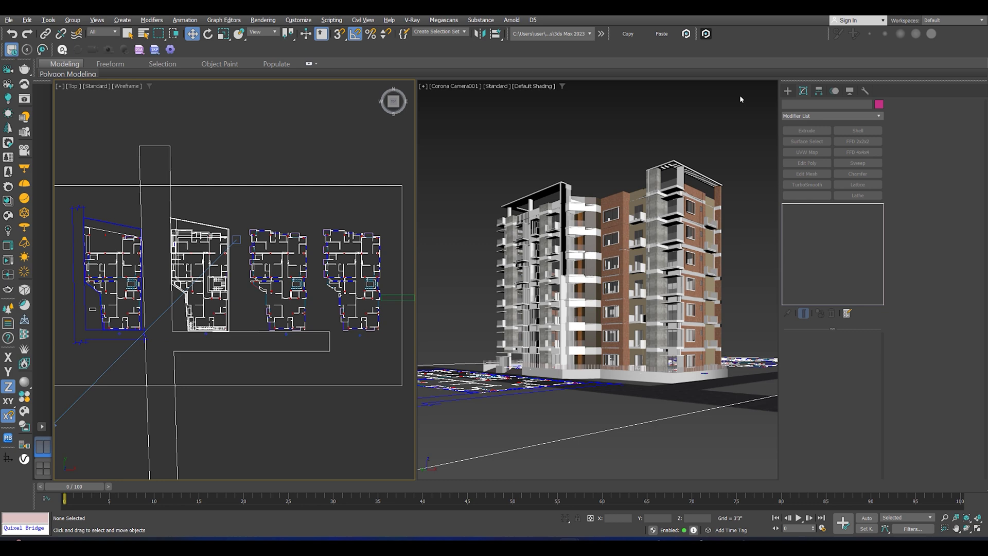
click(788, 91)
click(855, 199)
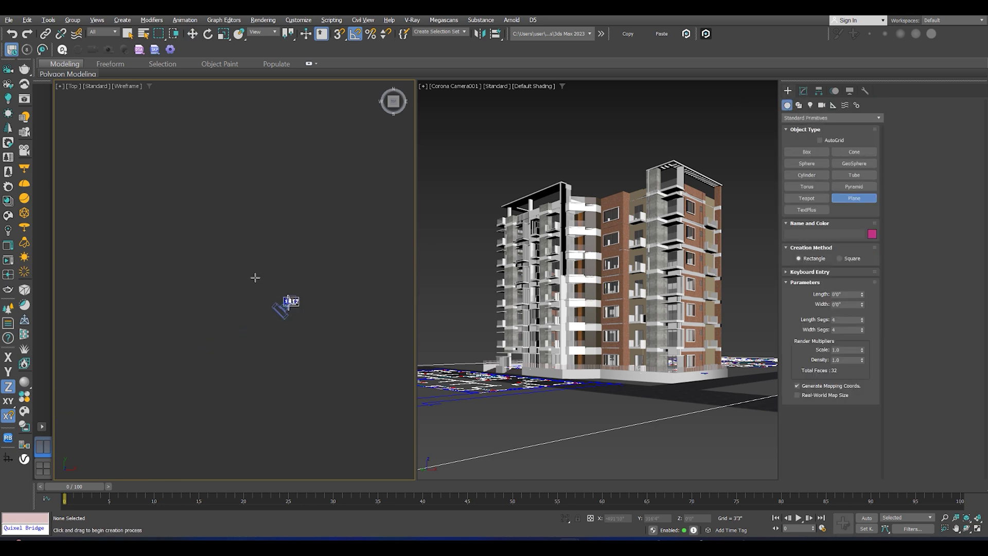
middle_drag(253, 276, 186, 273)
drag(114, 212, 423, 503)
middle_drag(300, 370, 278, 315)
scroll(278, 315, down, 3)
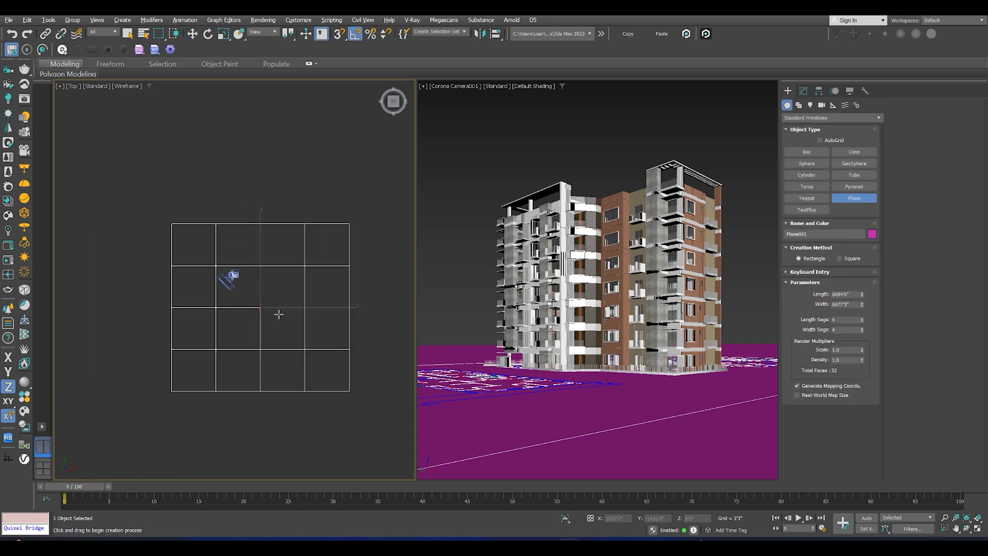
key(Delete)
Draw a large ground plane about 14670' by 12715' in the top view and move it so the building site sits near its middle.
mouse_move(94, 112)
mouse_down()
mouse_move(432, 426)
mouse_move(442, 515)
mouse_up()
middle_drag(333, 329, 312, 341)
key(w)
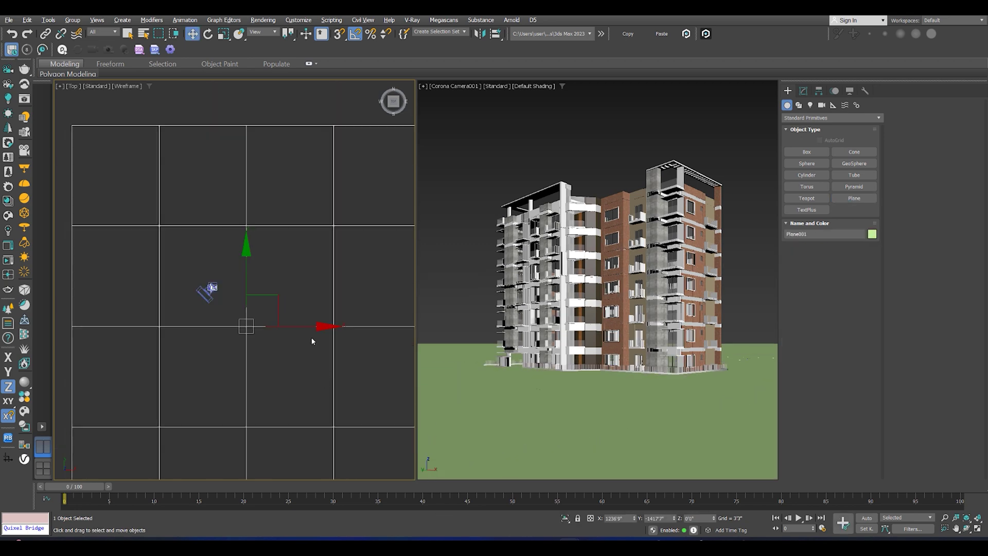
drag(284, 326, 188, 252)
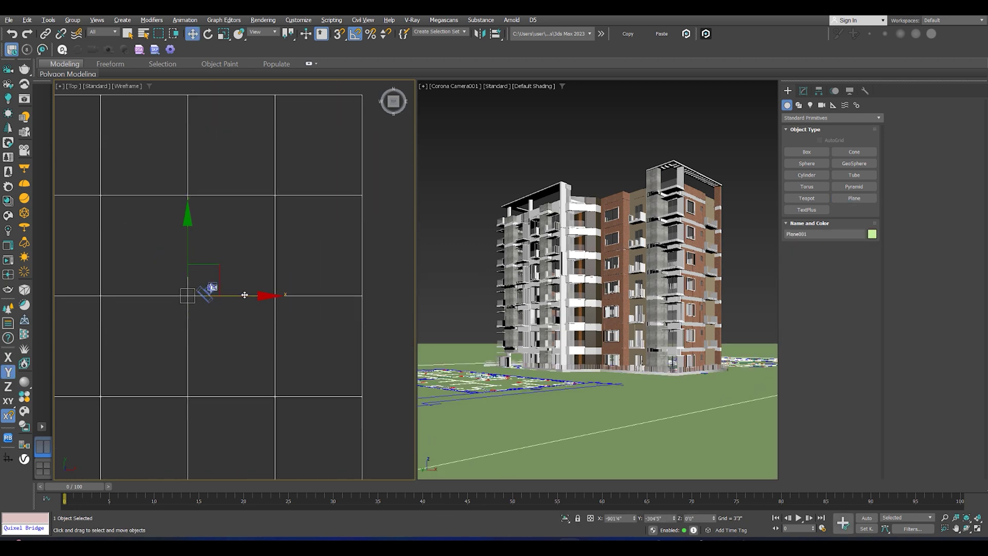
drag(244, 295, 254, 295)
Assign the existing "green" material to the ground plane.
key(m)
click(834, 143)
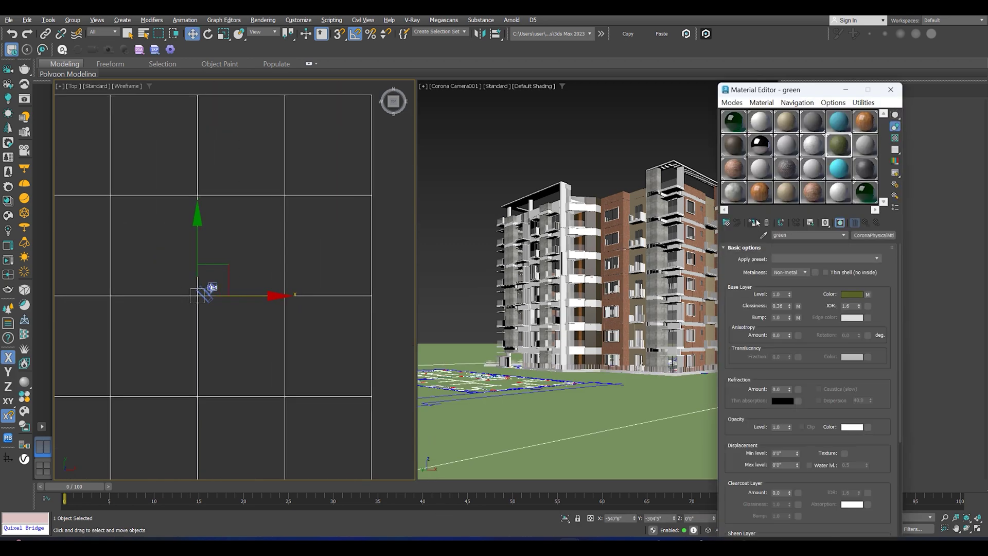
click(753, 222)
click(891, 90)
Apply a UVW Map modifier to the ground plane with Box mapping and length, width and height of 5'.
click(804, 90)
click(807, 152)
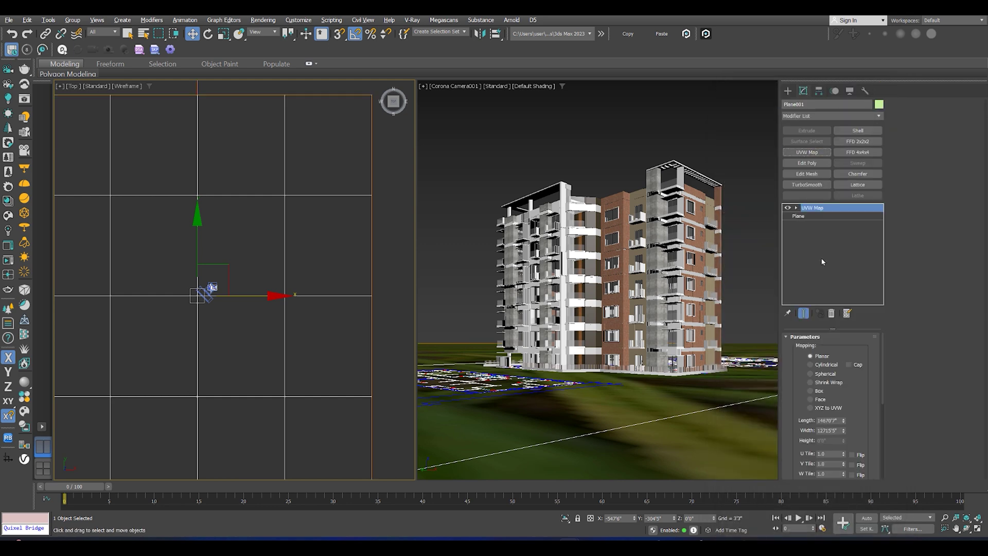
double_click(830, 431)
text(5)
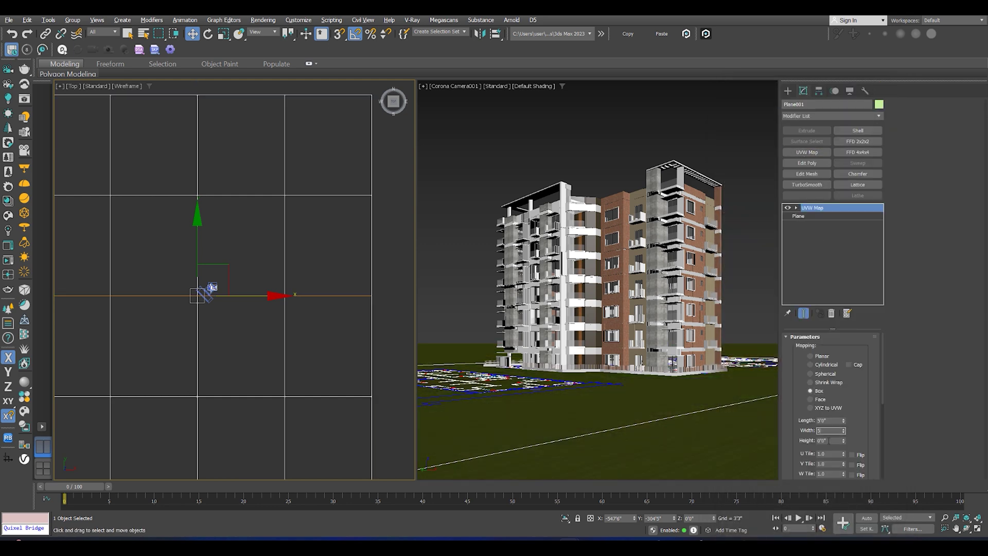
double_click(830, 439)
text(5)
Show safe frames in the Corona camera view and adjust the camera target to reframe the building.
click(639, 278)
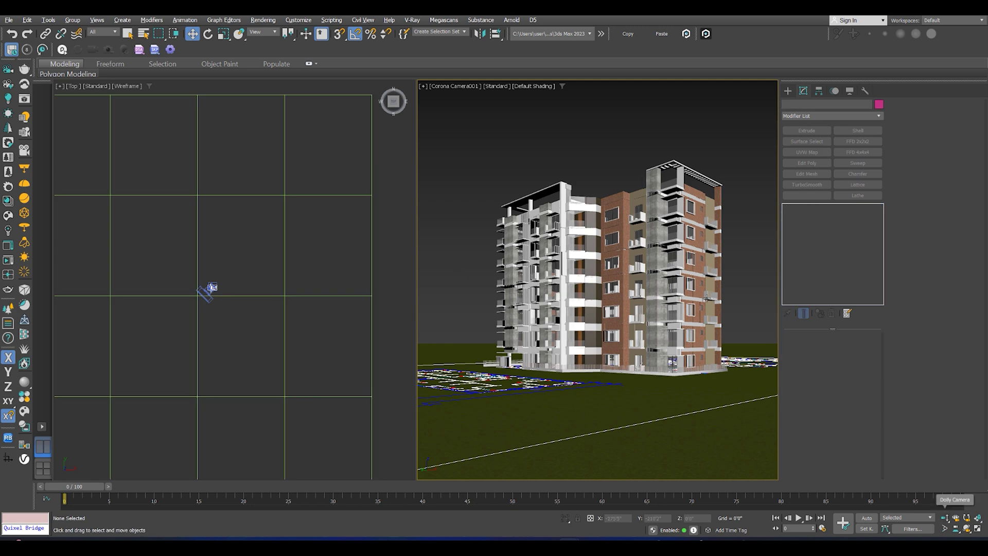
key(shift+f)
click(437, 86)
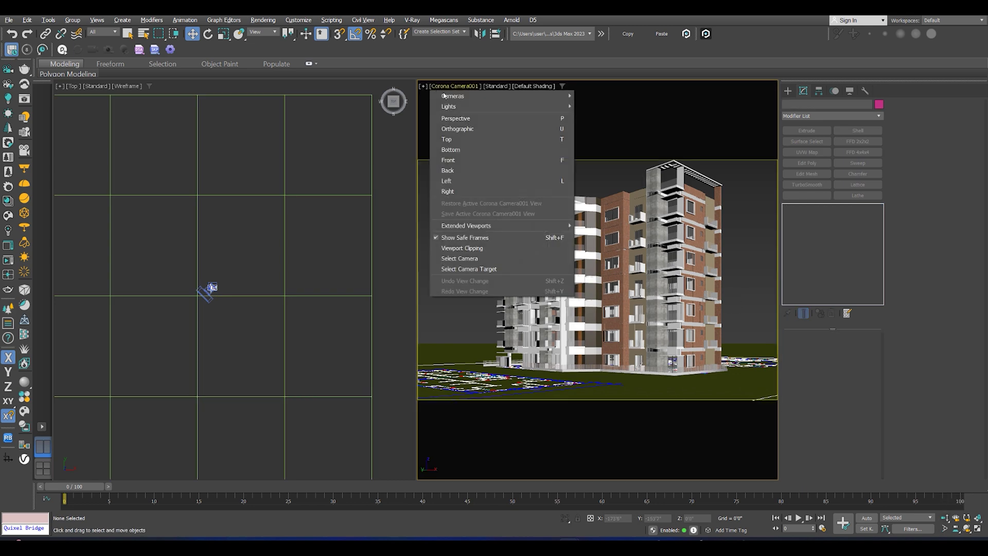
click(479, 267)
drag(557, 286, 563, 286)
click(733, 262)
Create a targeted Corona Sun in the top view, placed beyond the site's far side and aimed at the building.
click(161, 263)
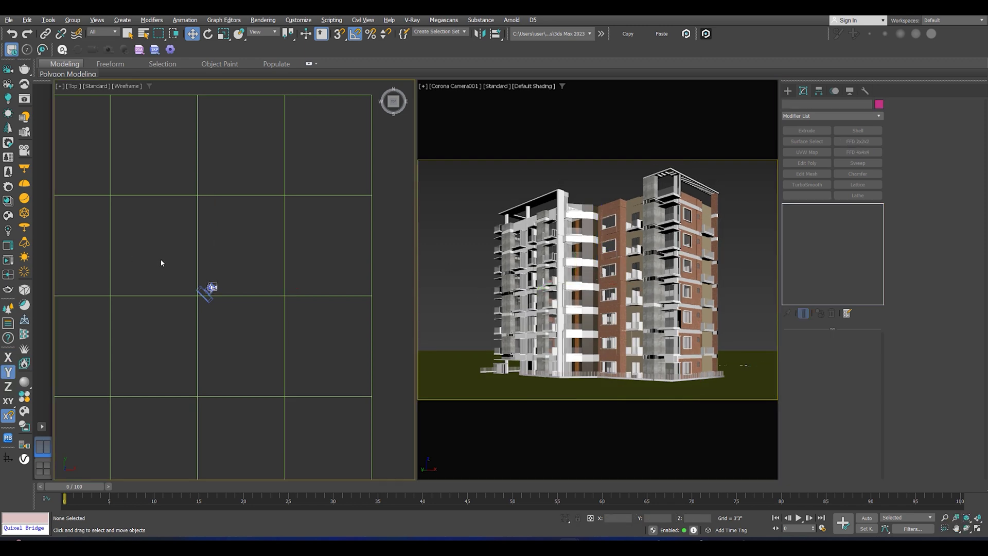
click(9, 114)
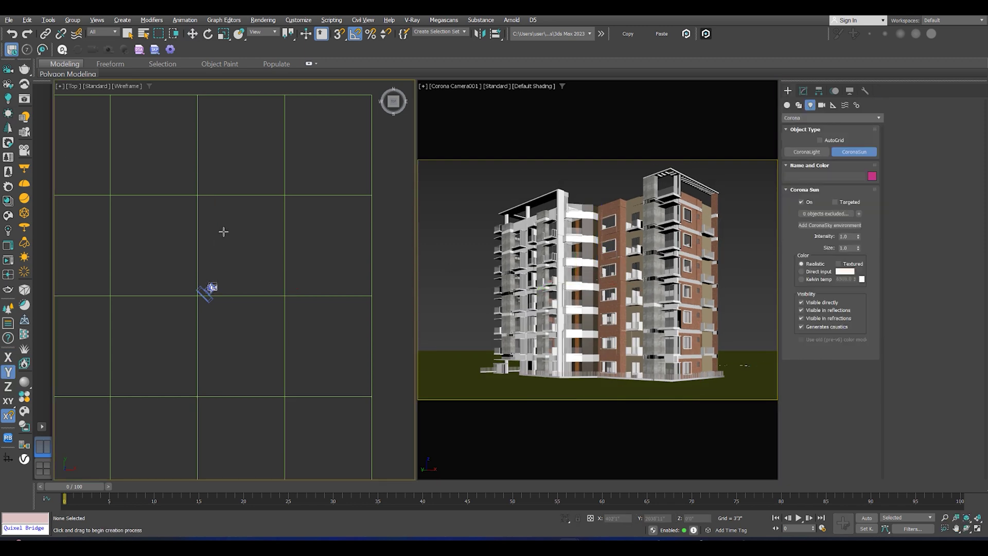
scroll(237, 279, up, 6)
middle_drag(138, 296, 260, 278)
scroll(261, 278, up, 4)
scroll(244, 180, down, 3)
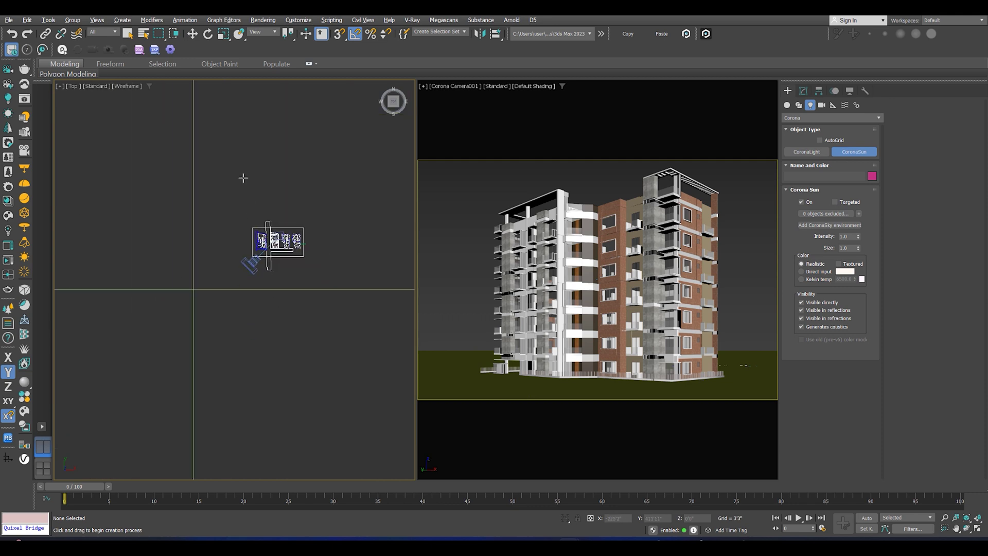
middle_drag(242, 177, 273, 287)
drag(232, 169, 296, 334)
middle_drag(315, 339, 279, 353)
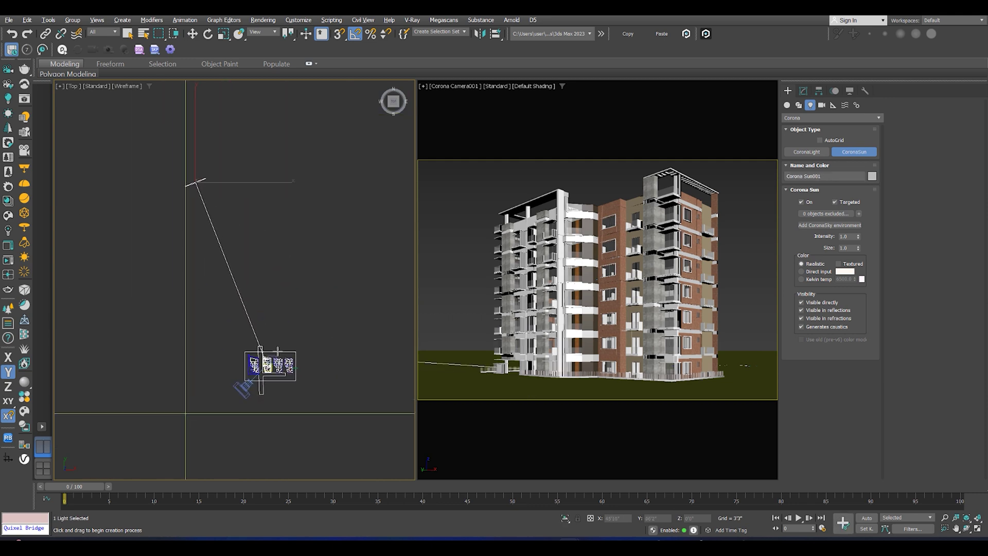
Start Corona interactive rendering and raise the Corona Sun in the front view to a height of about 1000'.
key(f)
middle_drag(278, 313, 278, 357)
key(w)
click(9, 260)
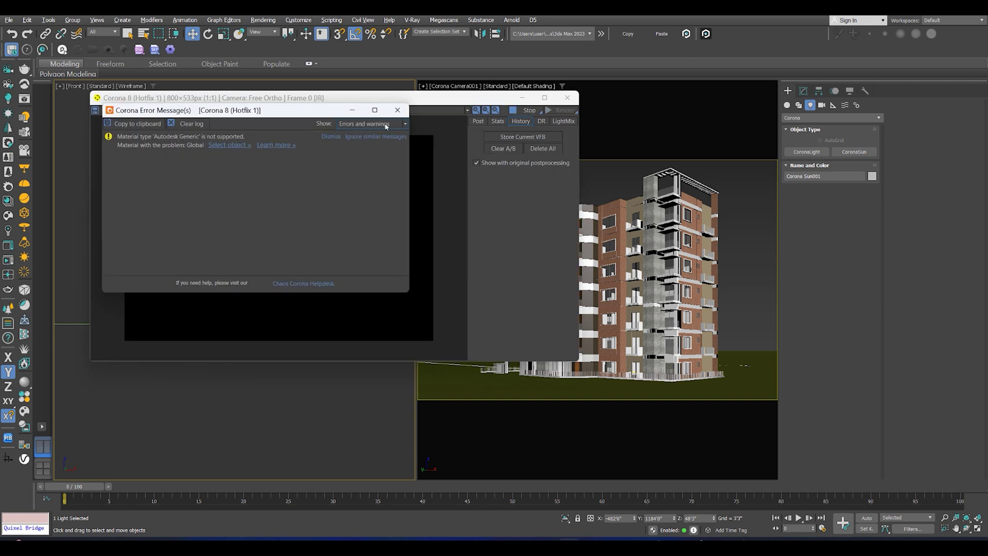
click(398, 111)
drag(420, 99, 810, 232)
drag(213, 259, 210, 186)
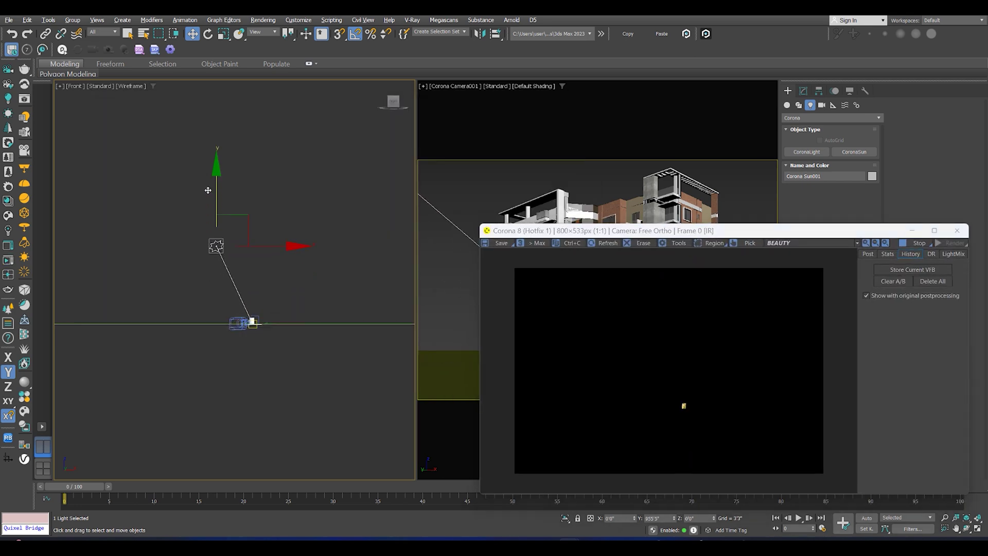
Switch the interactive rendering to the Corona camera view and move the render window clear of the sun's parameters.
click(603, 187)
key(F10)
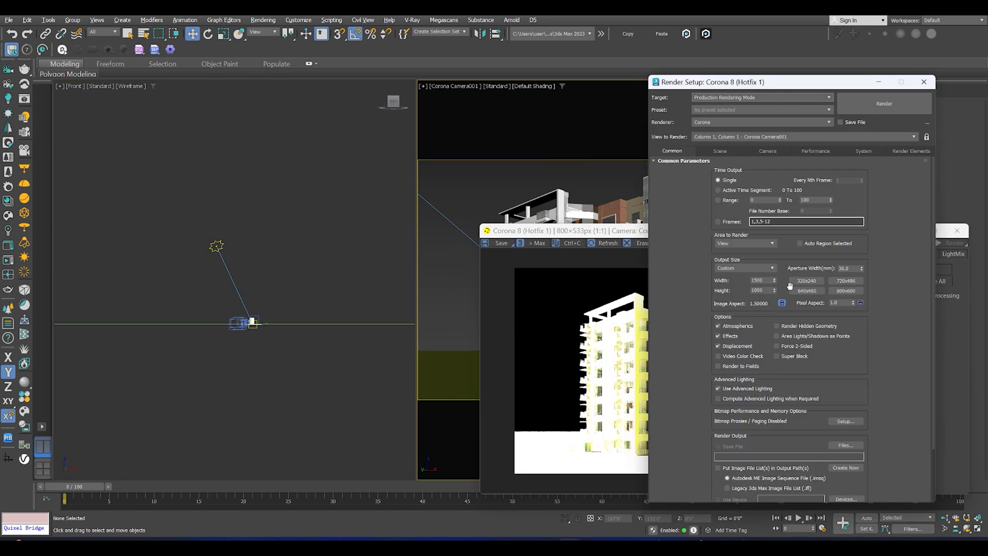
click(878, 83)
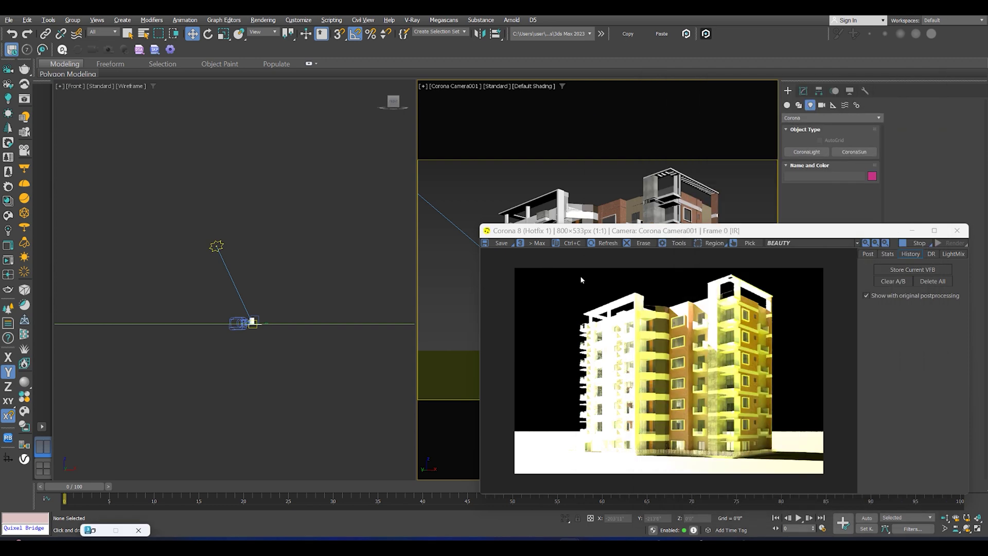
drag(738, 235, 323, 251)
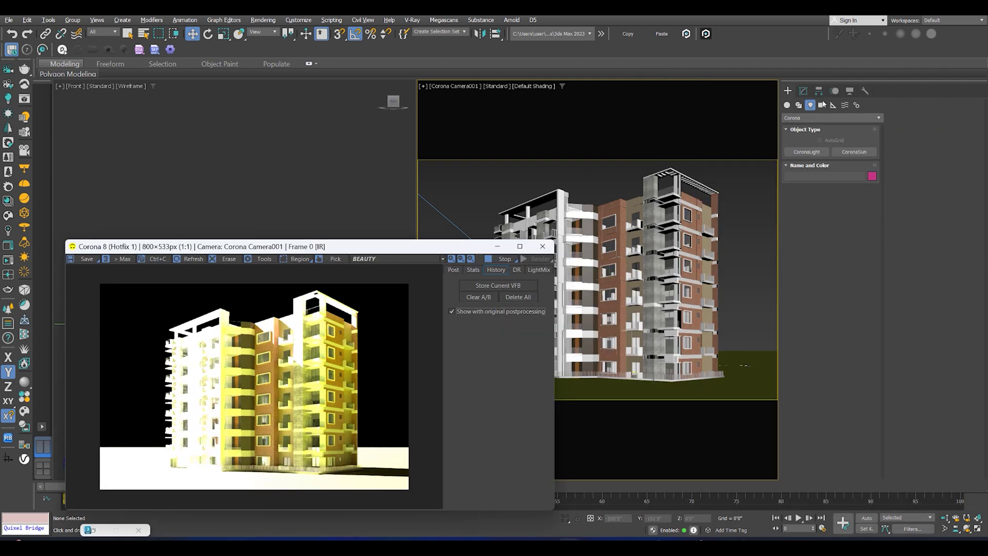
Select the Corona Sun and set its intensity to 0.25.
click(803, 91)
click(216, 222)
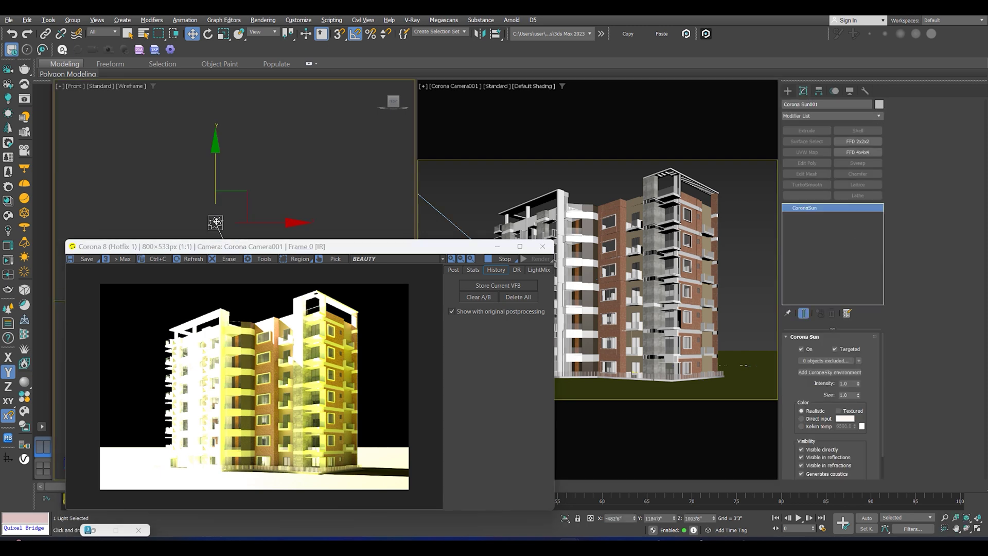
text(0.25)
key(Return)
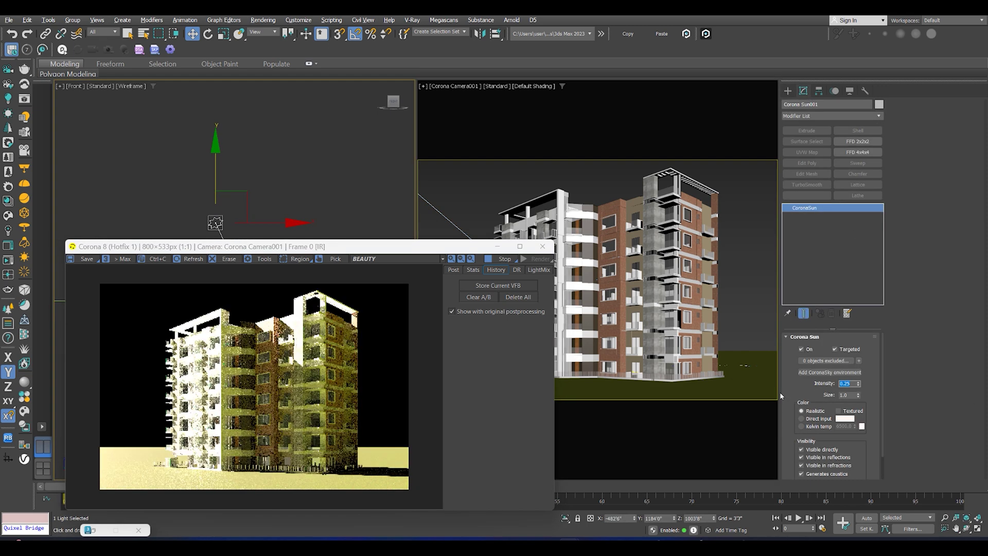
Move the Corona Sun in the top view to the camera's side of the building.
drag(251, 182, 263, 165)
key(t)
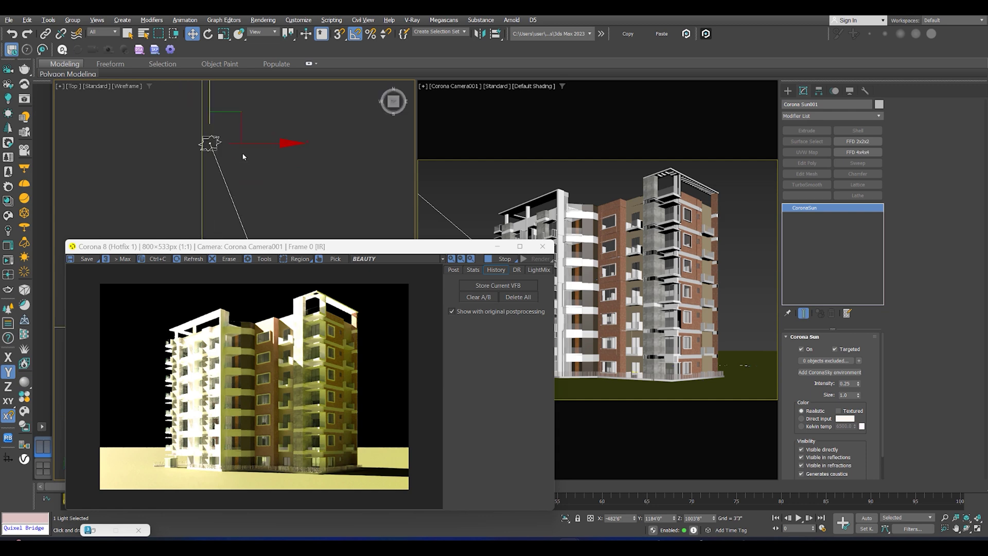
drag(220, 117, 225, 201)
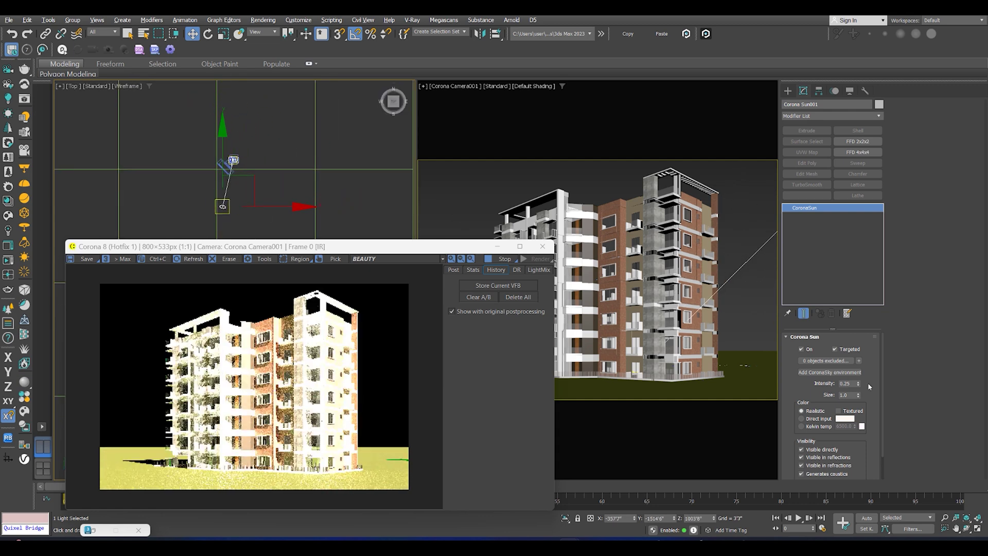
Set the Corona Sun's intensity to 0.1 and add a CoronaSky environment.
text(0.1)
key(Return)
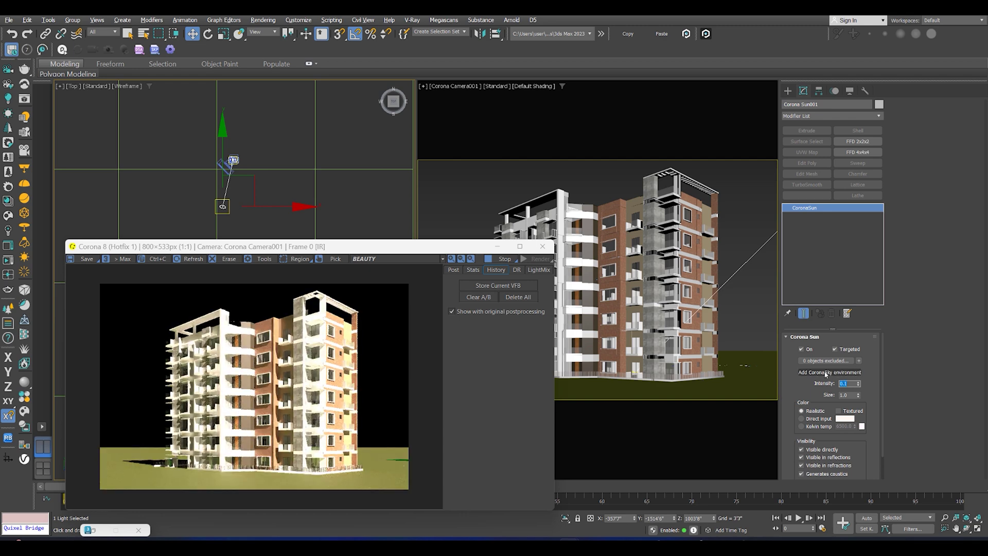
click(826, 373)
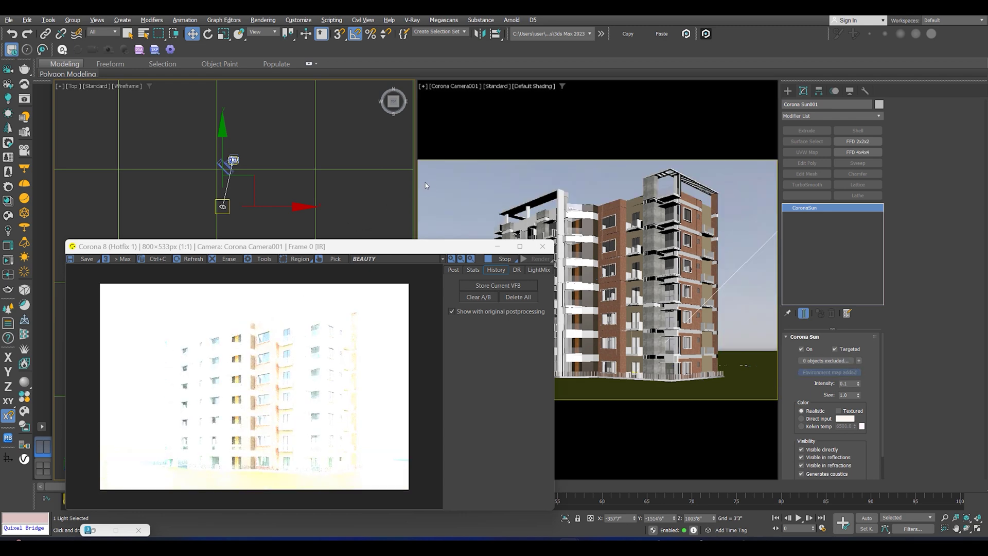
Lower the interactive render's Simple Exposure to -0.396 in the tone mapping settings.
scroll(264, 167, down, 1)
middle_drag(266, 172, 236, 160)
click(453, 270)
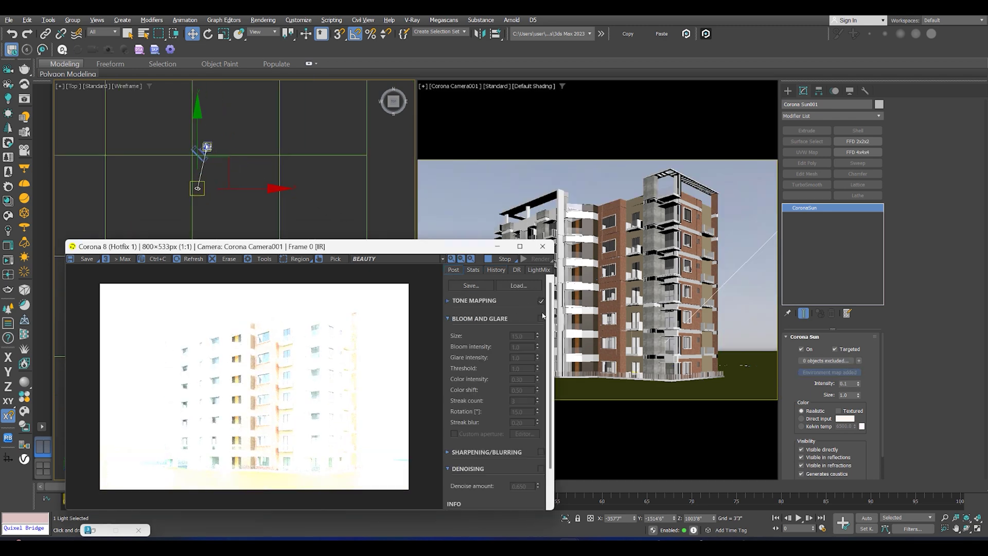
click(471, 300)
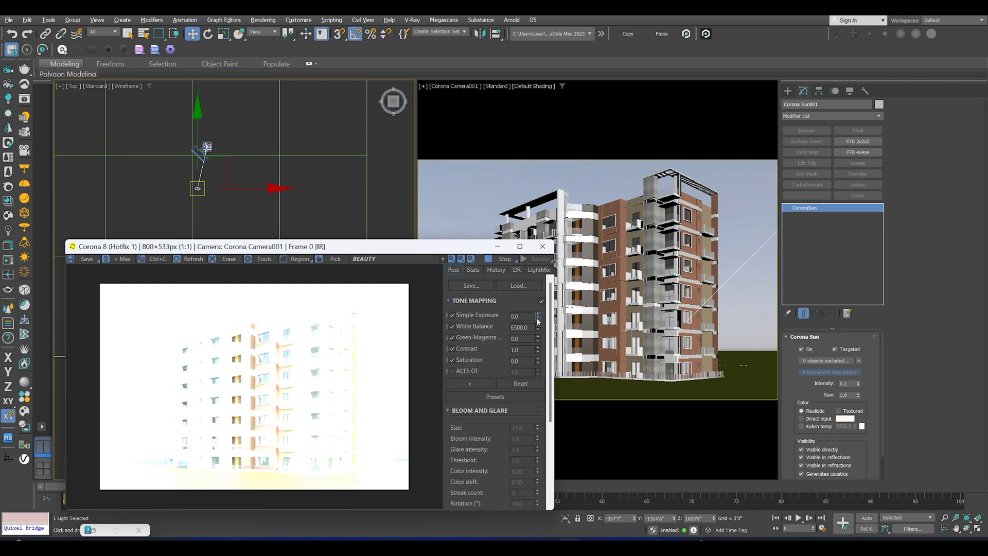
drag(383, 247, 376, 232)
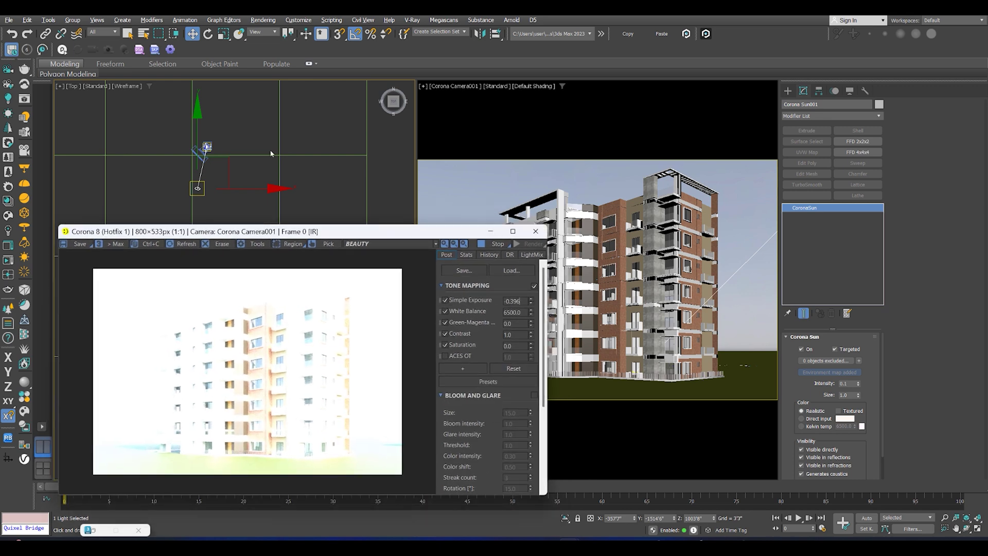
Load the CoronaSky environment map into a Material Editor slot and set its intensity to 0.2.
scroll(256, 169, up, 2)
key(m)
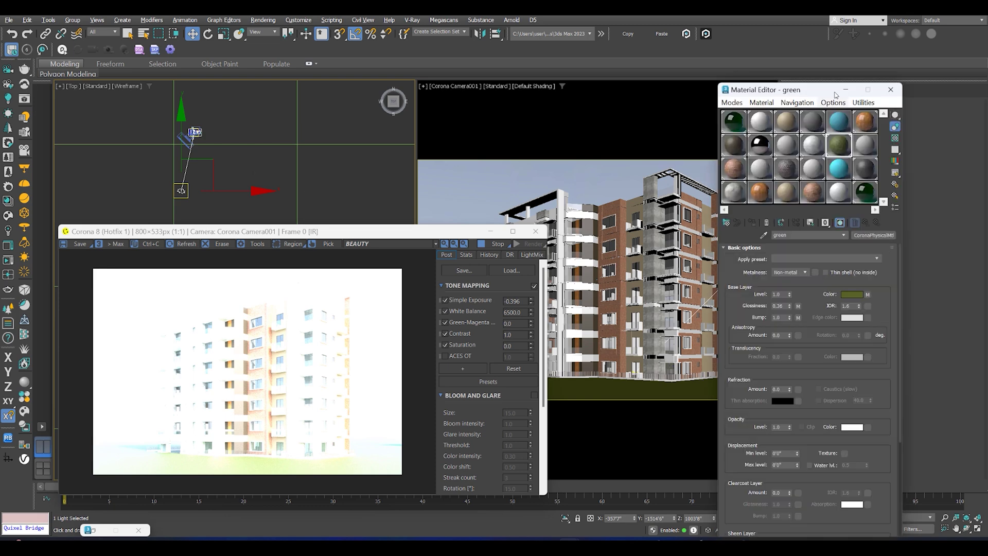
drag(806, 91, 247, 92)
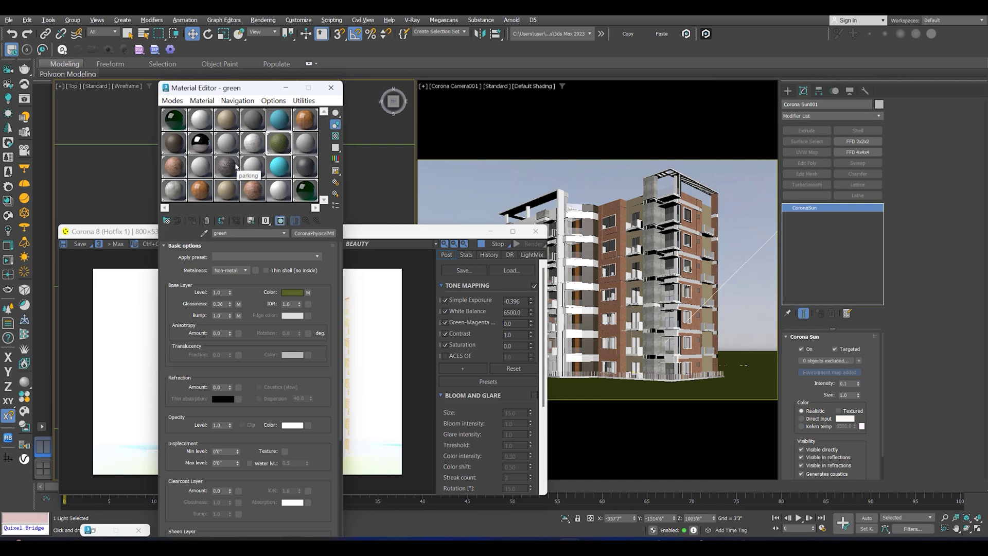
click(200, 172)
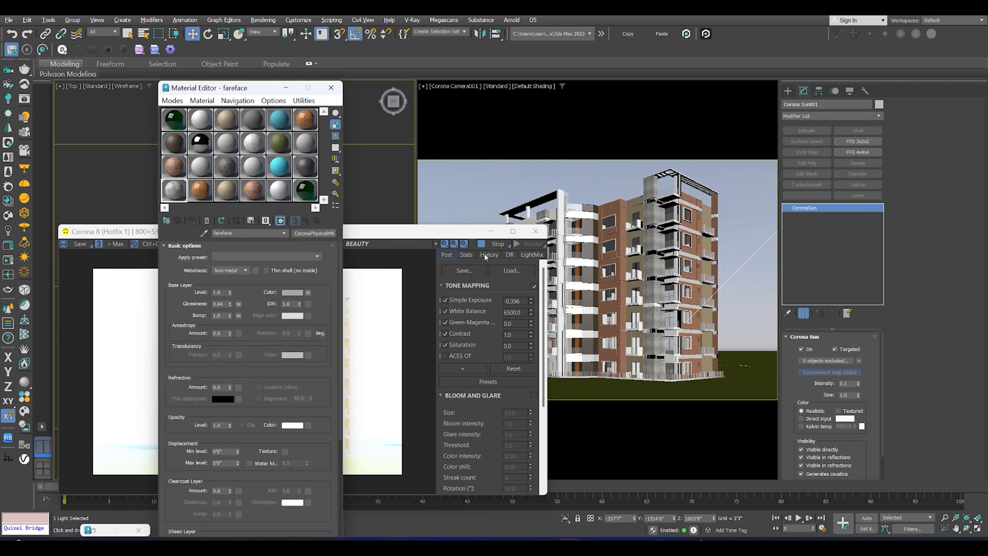
click(347, 182)
key(8)
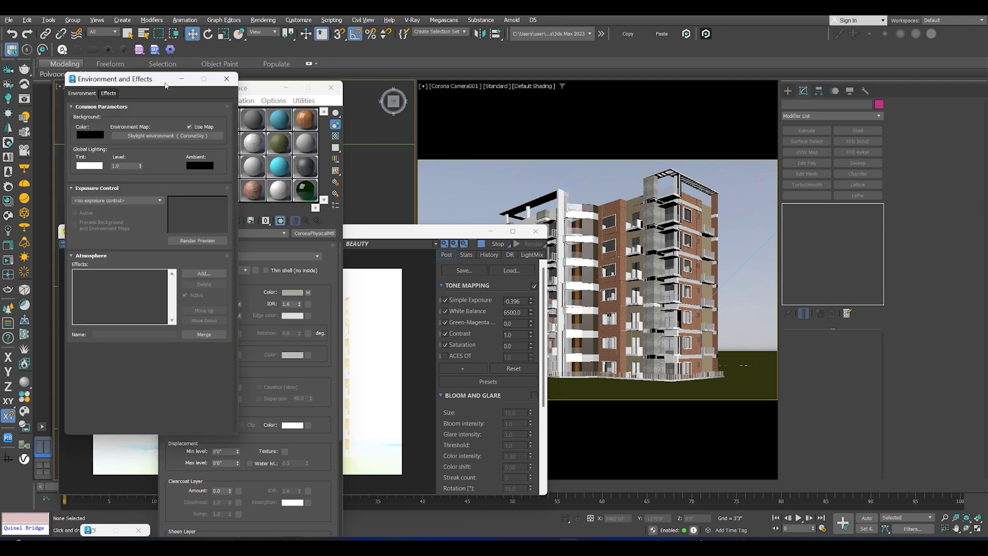
drag(165, 85, 495, 83)
click(229, 372)
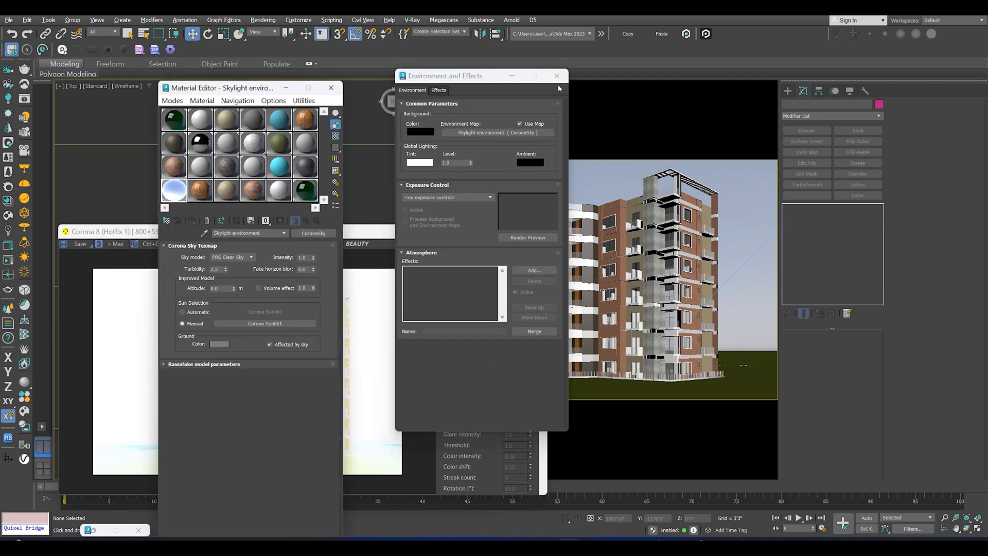
click(557, 76)
text(0.2)
key(Return)
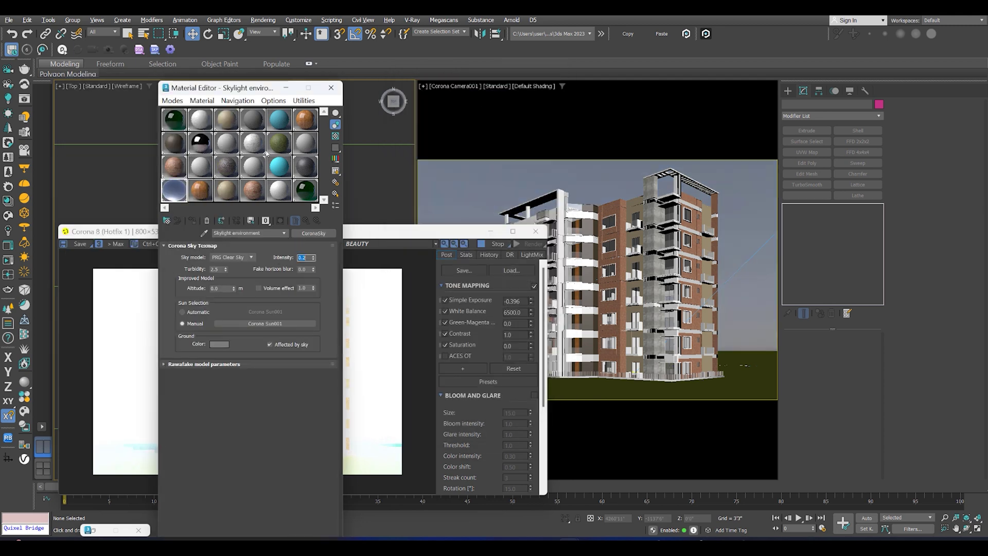
Lower the CoronaSky environment map's intensity to 0.1, close the Material Editor and check the building in the interactive render.
drag(257, 88, 751, 104)
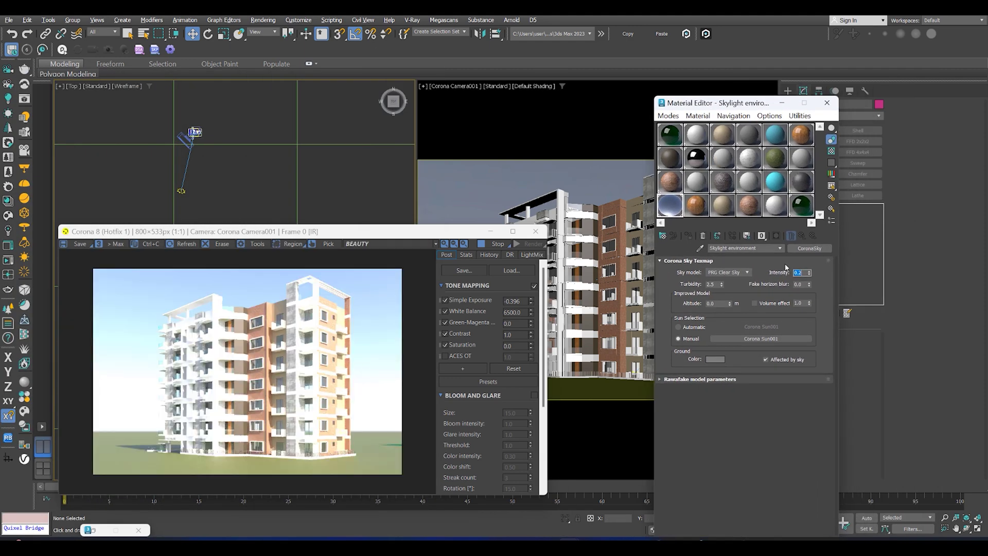
click(827, 103)
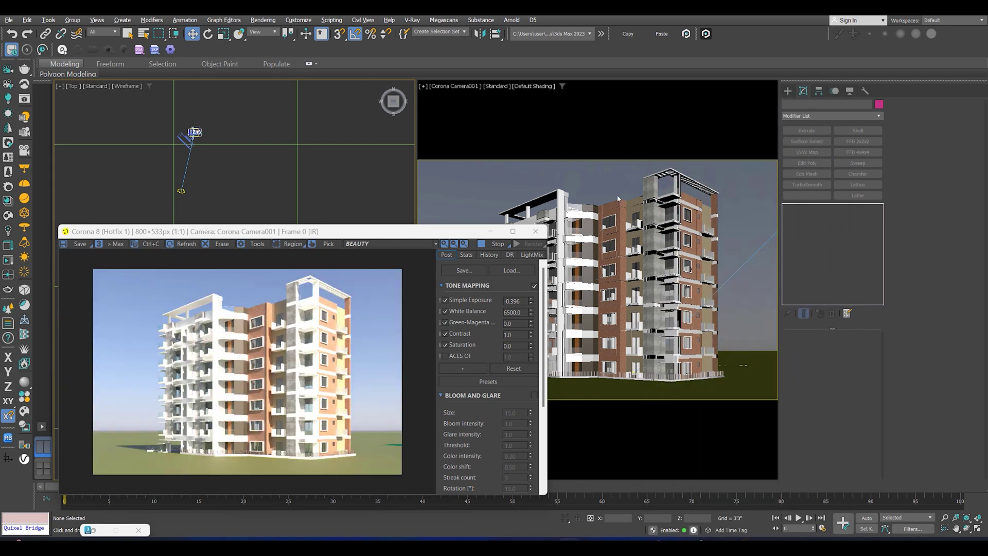
scroll(386, 459, up, 2)
scroll(383, 452, down, 1)
scroll(236, 334, up, 1)
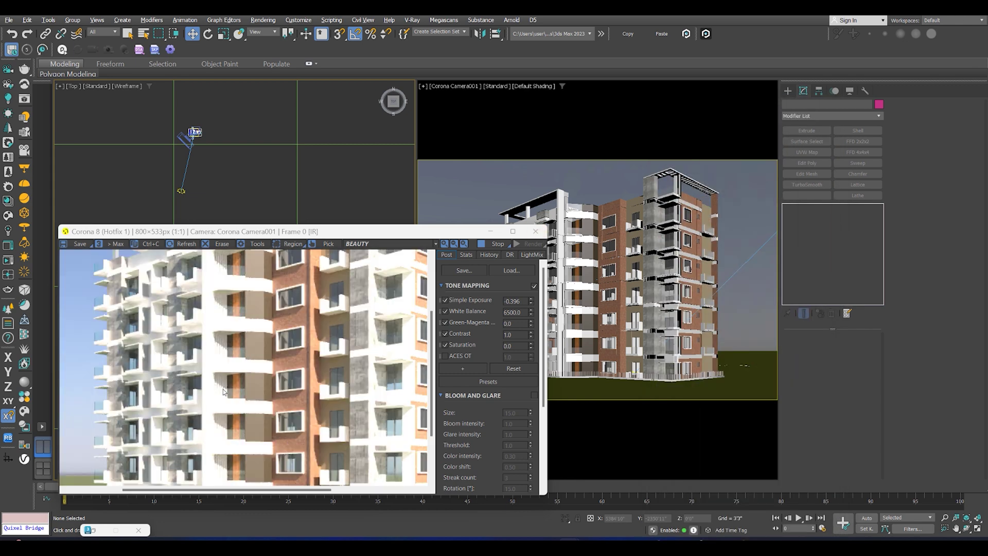
scroll(232, 309, down, 1)
scroll(180, 186, up, 3)
Select the Corona Sun and set its size to 10.
click(184, 200)
drag(851, 384, 803, 402)
text(10)
key(Return)
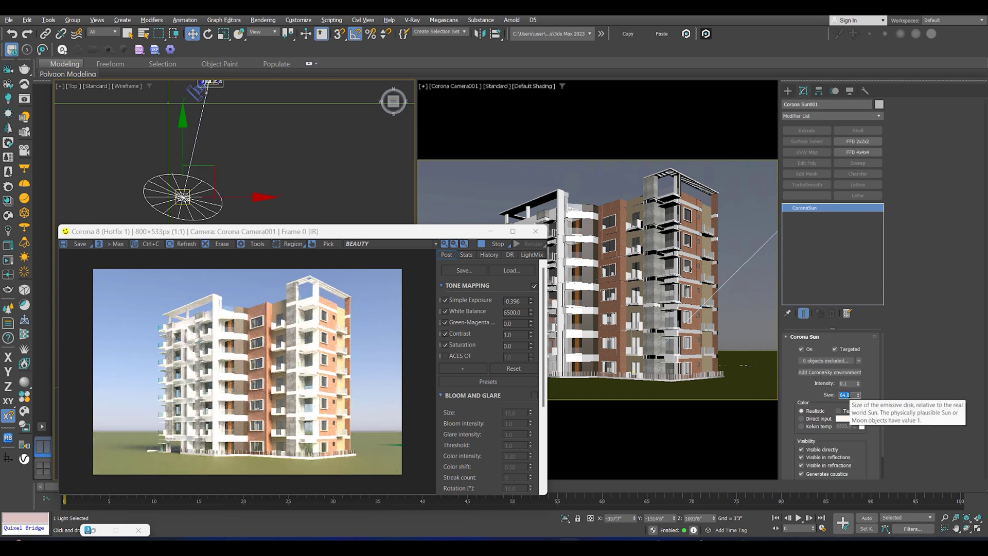
text(10)
key(Return)
Set the Corona Sun's intensity to 0.05 and check the facade closely in the interactive render.
drag(852, 384, 794, 393)
text(0.02)
key(Return)
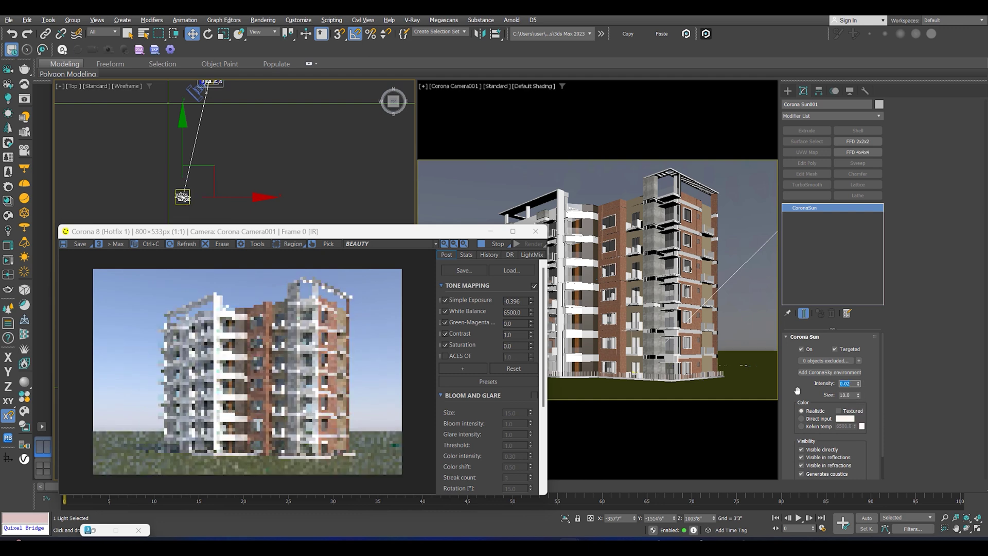
text(0.05)
key(Return)
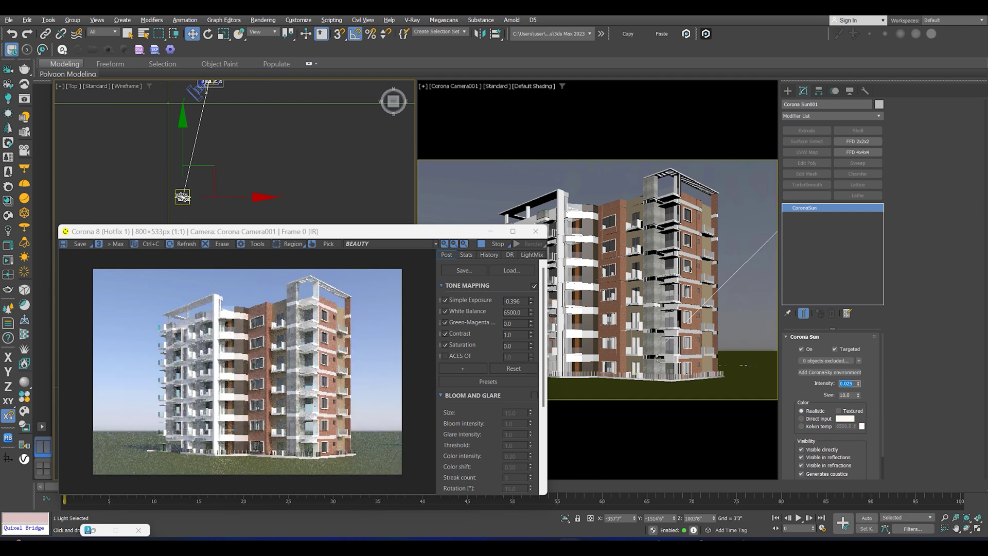
text(.0)
key(Return)
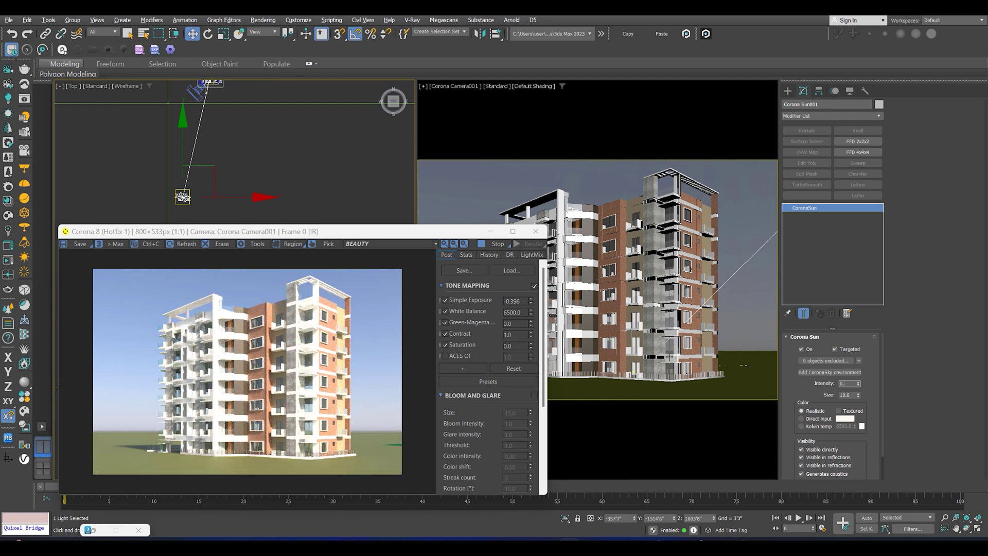
scroll(319, 372, up, 2)
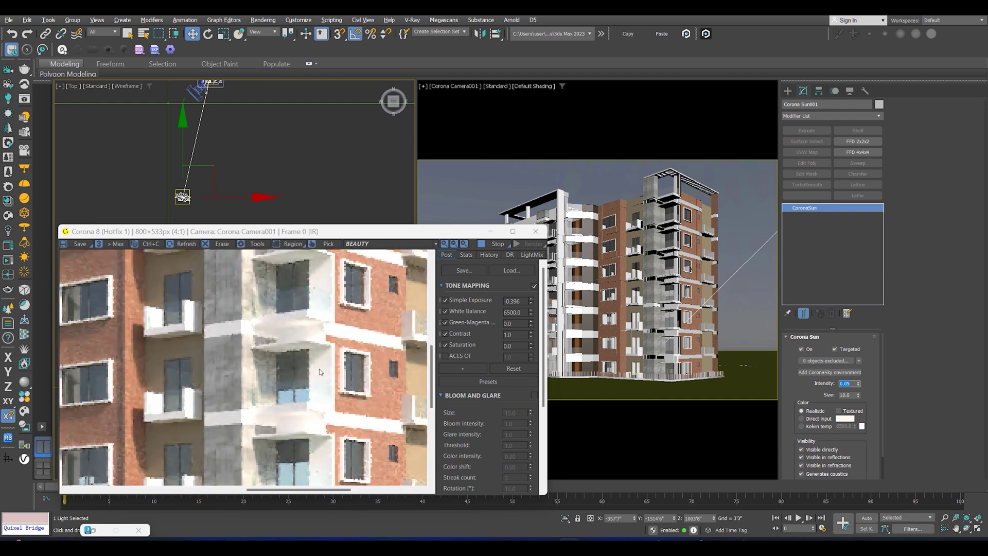
scroll(319, 372, down, 2)
scroll(309, 367, up, 2)
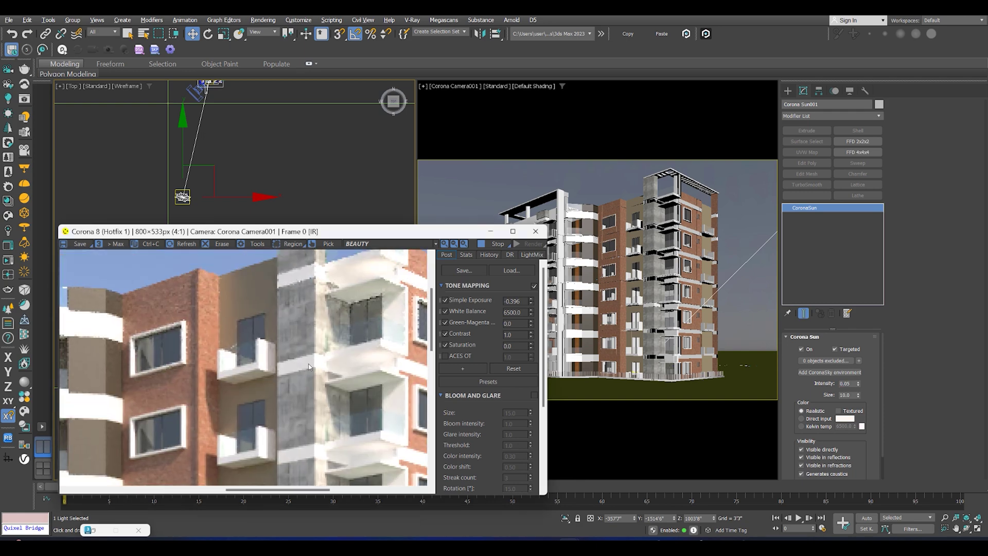
scroll(309, 367, down, 2)
Select the ground plane and lower it slightly in Z so it sits beneath the road and boundary base.
click(727, 389)
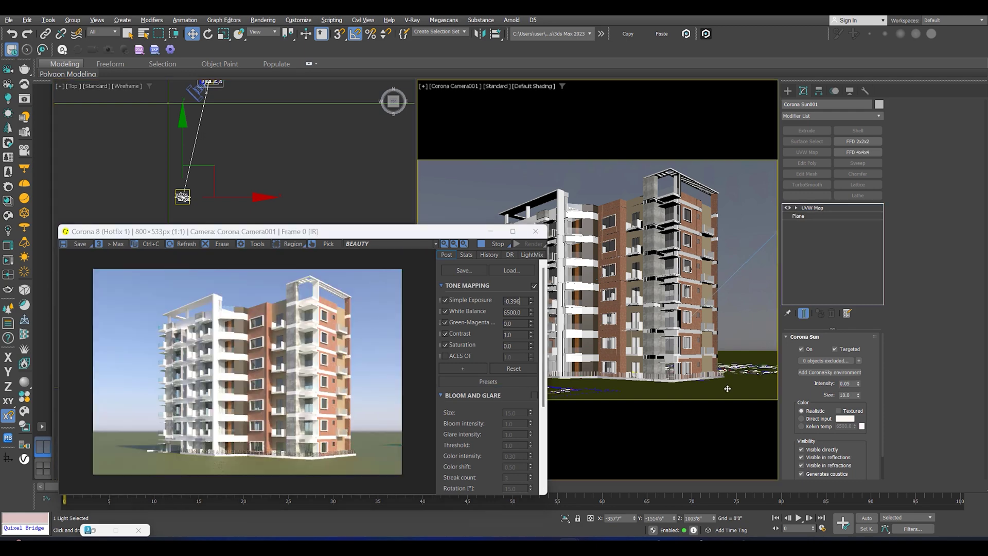
drag(714, 518, 714, 520)
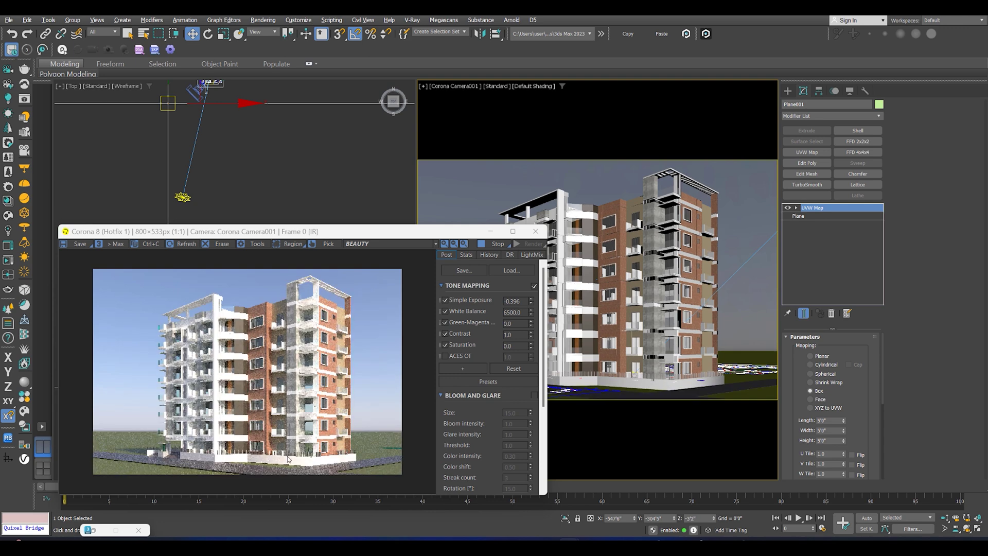
scroll(247, 370, up, 2)
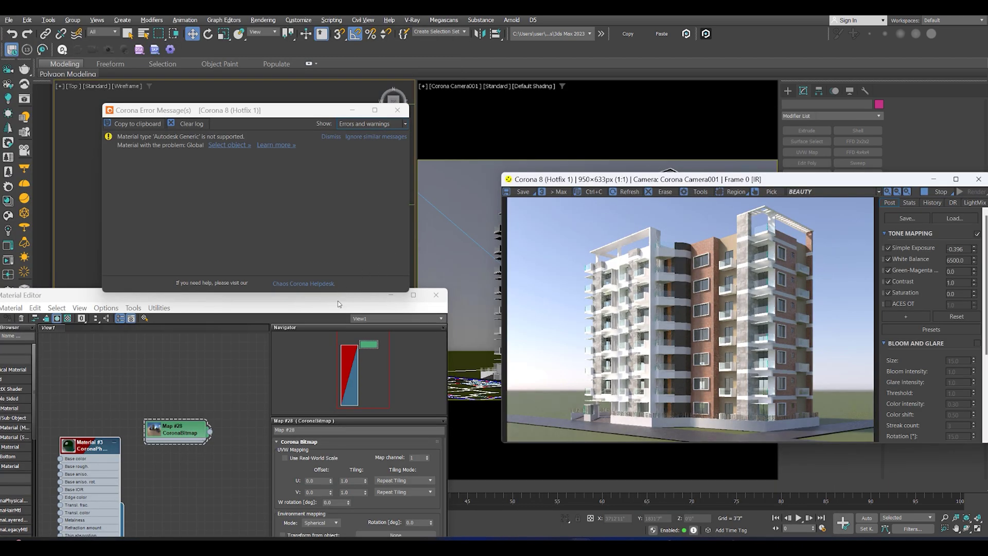
Dismiss the Corona error log and assign the future_parking_4k.exr CoronaBitmap as the scene's environment map.
click(397, 110)
drag(324, 297, 350, 133)
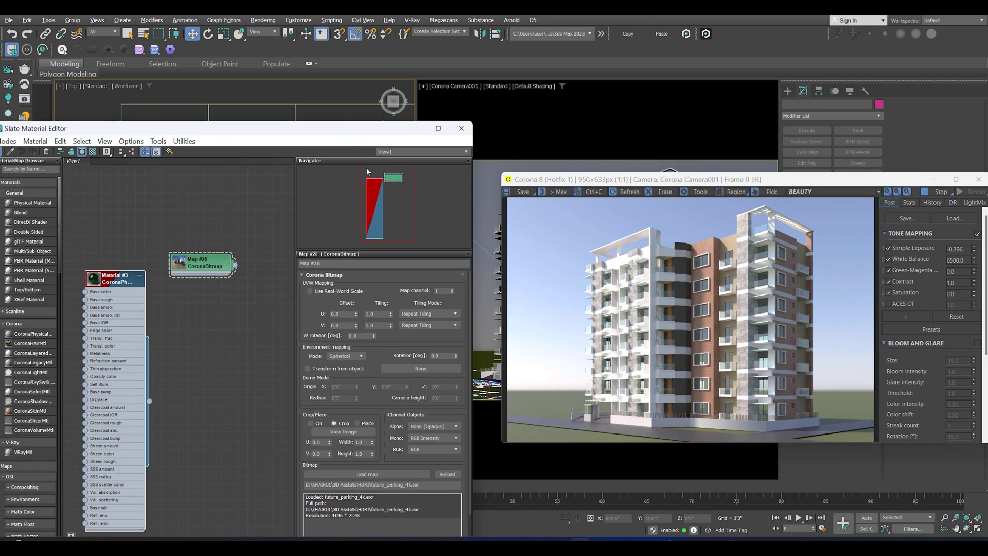
drag(354, 136, 267, 166)
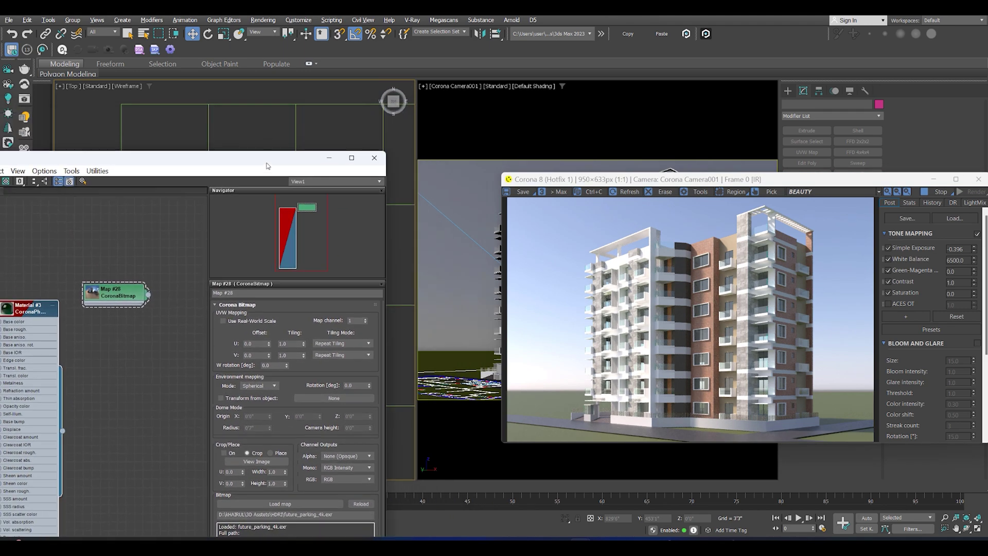
key(8)
drag(145, 297, 306, 200)
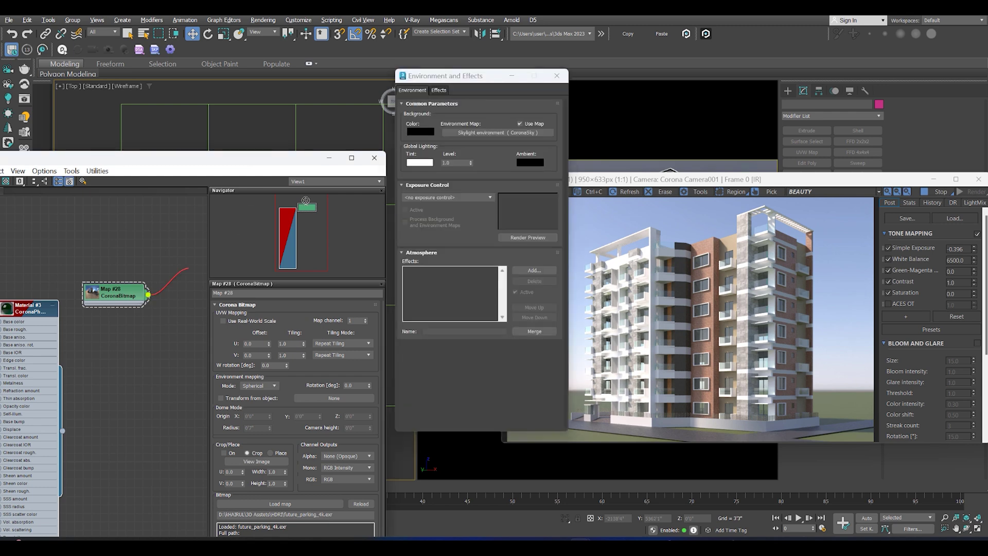
drag(477, 135, 477, 135)
click(459, 282)
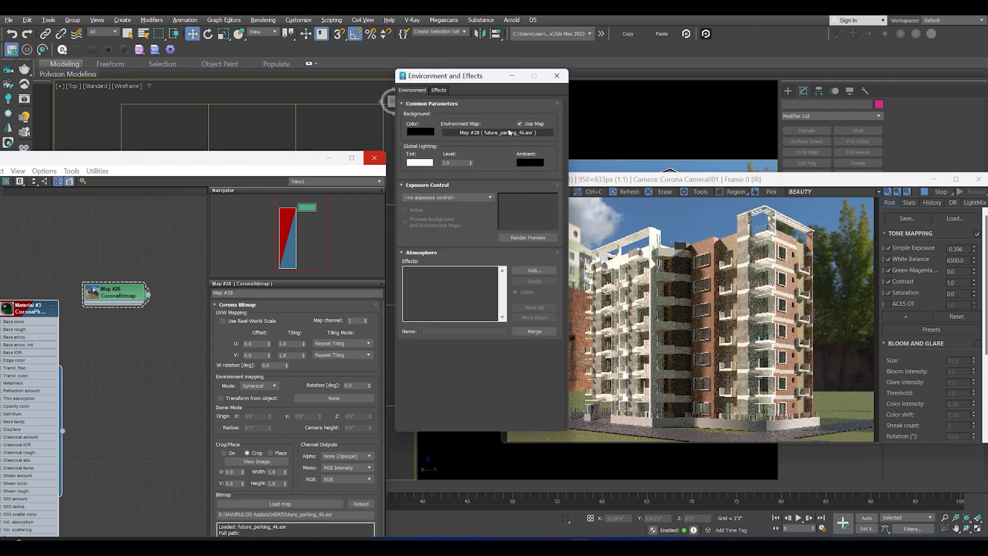
click(512, 77)
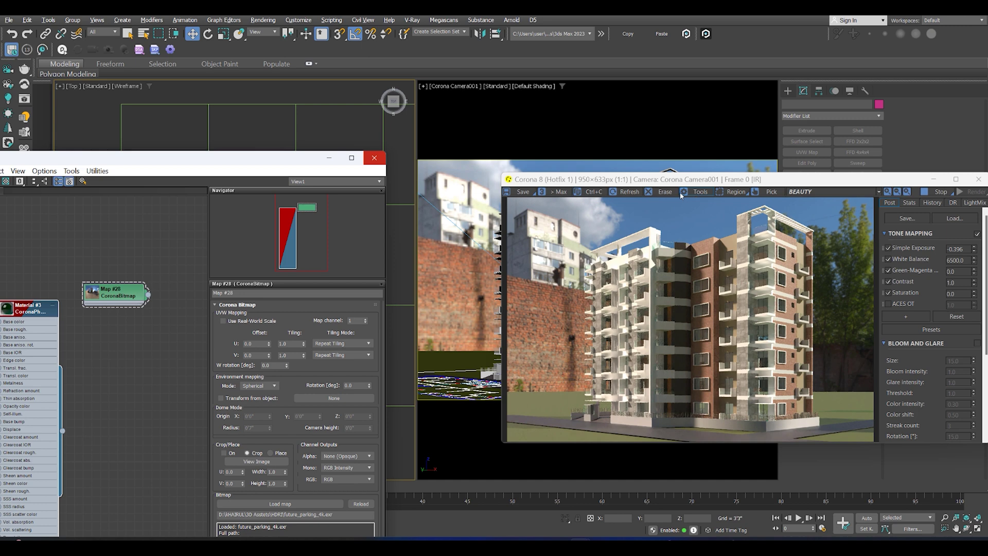
Adjust the HDRI bitmap's U offset to 0.678 and its environment rotation to 27.59 degrees.
click(120, 298)
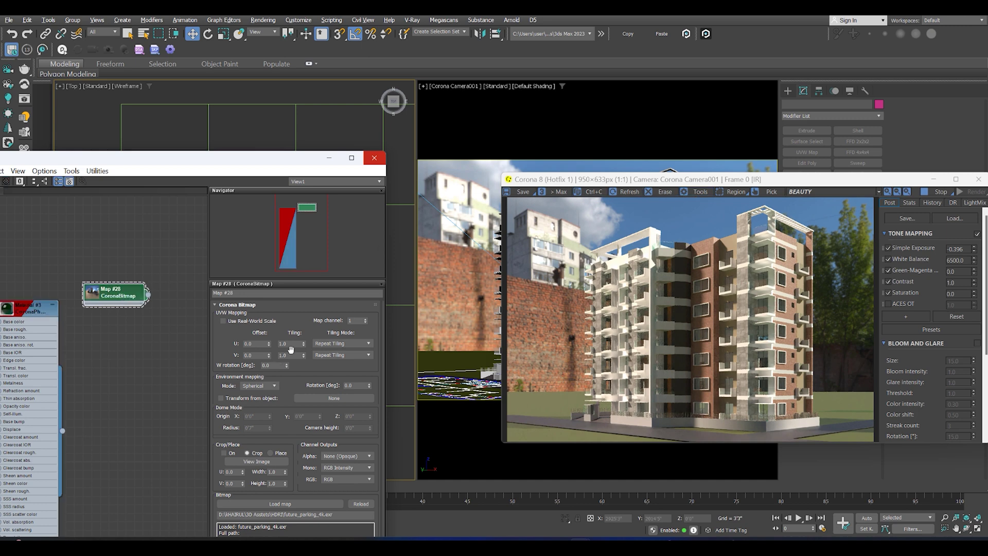
drag(253, 164, 253, 75)
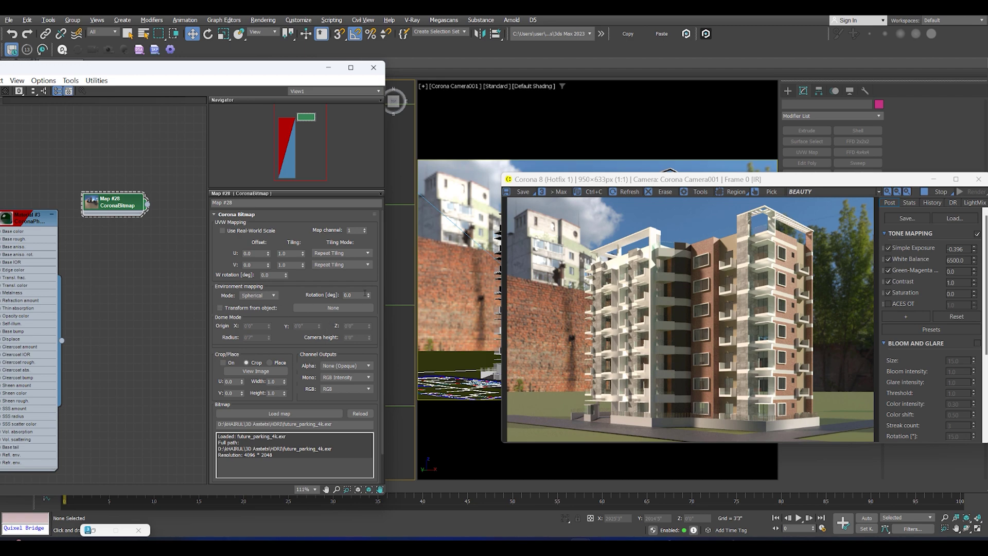
drag(369, 297, 407, 385)
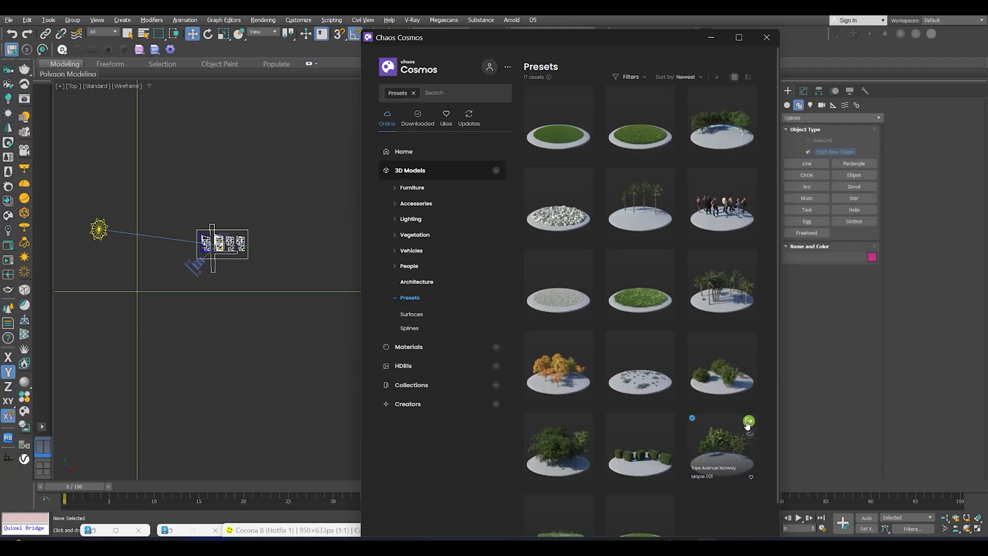
Import the Tree Avenue Norway Maple 001 preset from Chaos Cosmos and move the Norway Maple model away from the building in the top view.
click(748, 423)
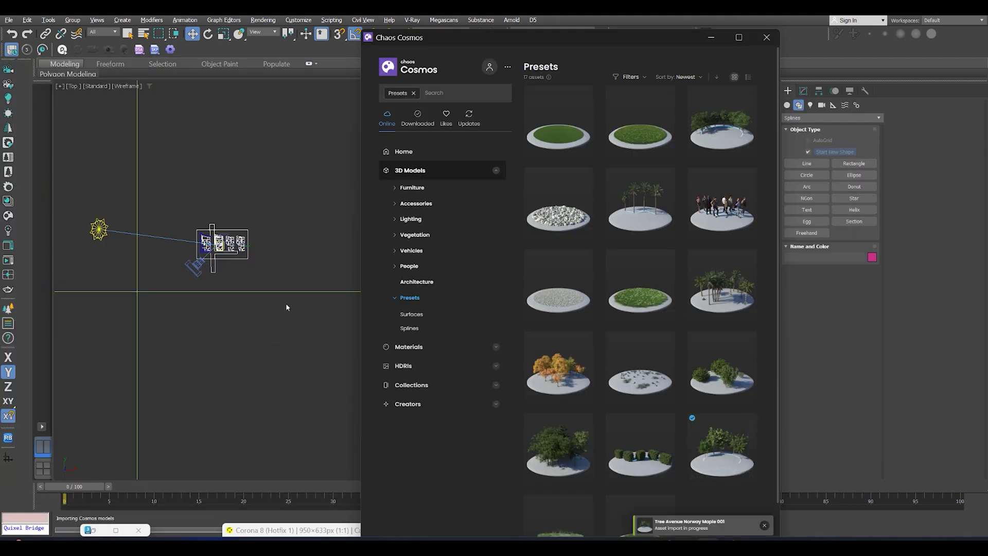
drag(601, 41, 841, 206)
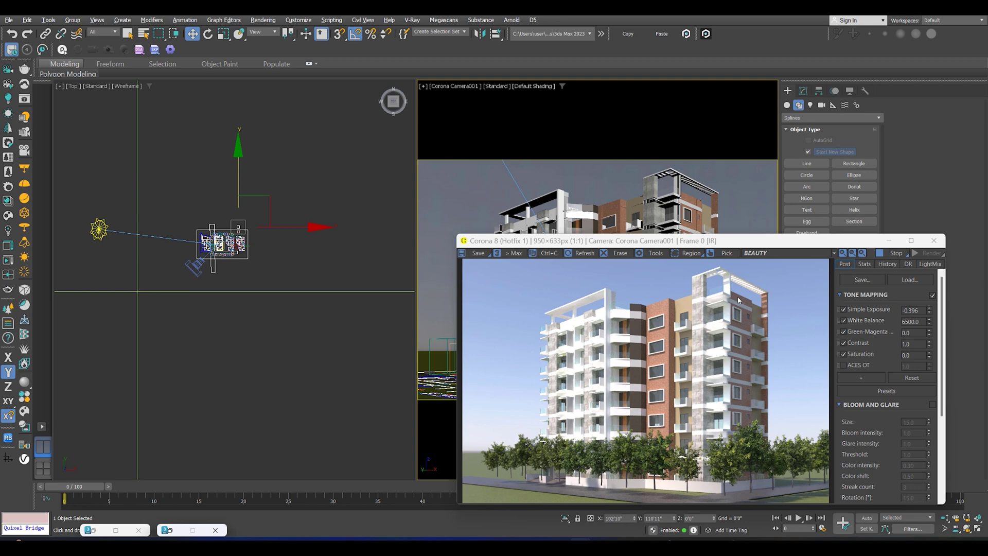
scroll(213, 280, up, 6)
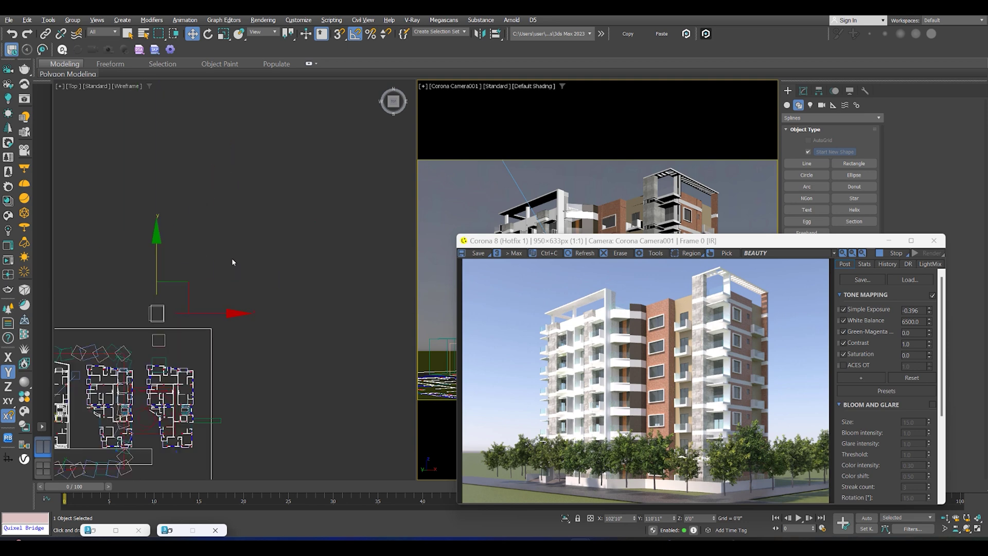
scroll(164, 284, down, 6)
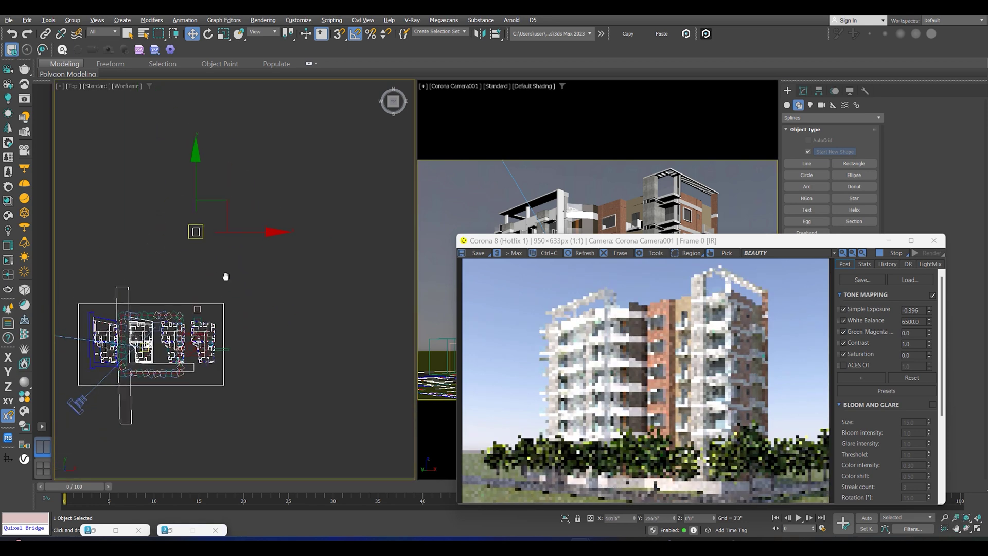
drag(238, 246, 159, 234)
drag(551, 241, 314, 213)
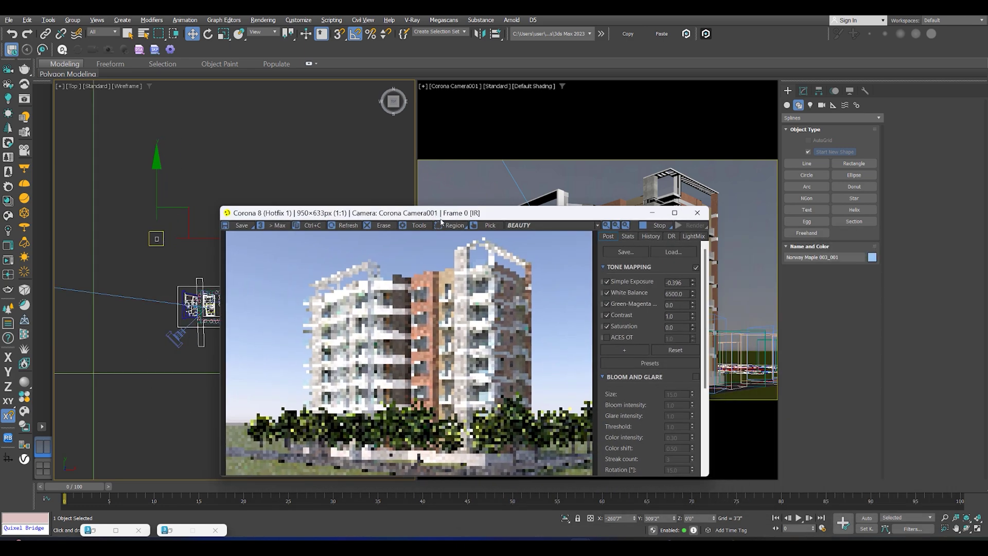
With snapping on, draw a rectangle about 21'1" by 52'9" above the main building's plan and a second about 44'10" by 48'10" beside it.
key(s)
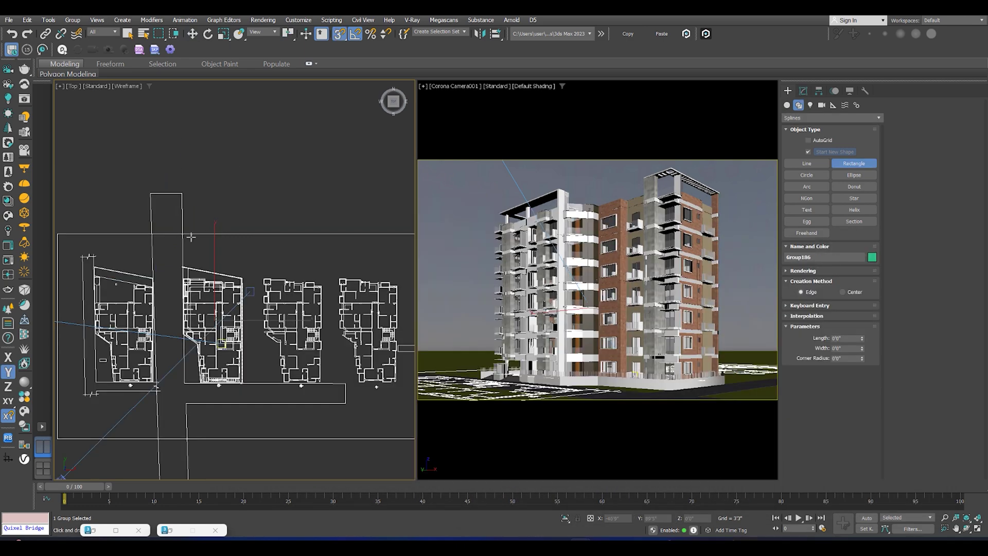
drag(187, 238, 244, 260)
middle_drag(252, 256, 233, 211)
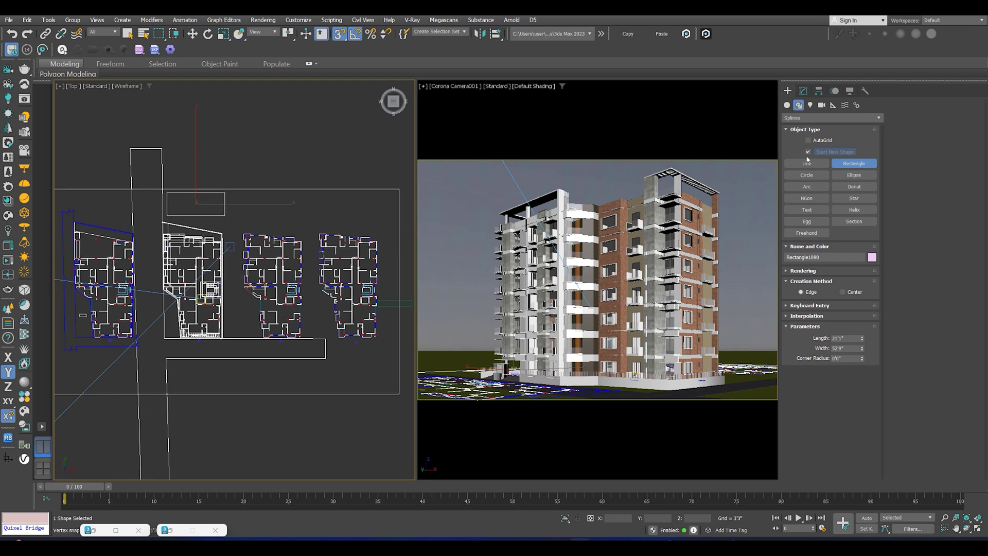
drag(244, 234, 233, 325)
drag(302, 185, 244, 233)
middle_drag(159, 218, 318, 231)
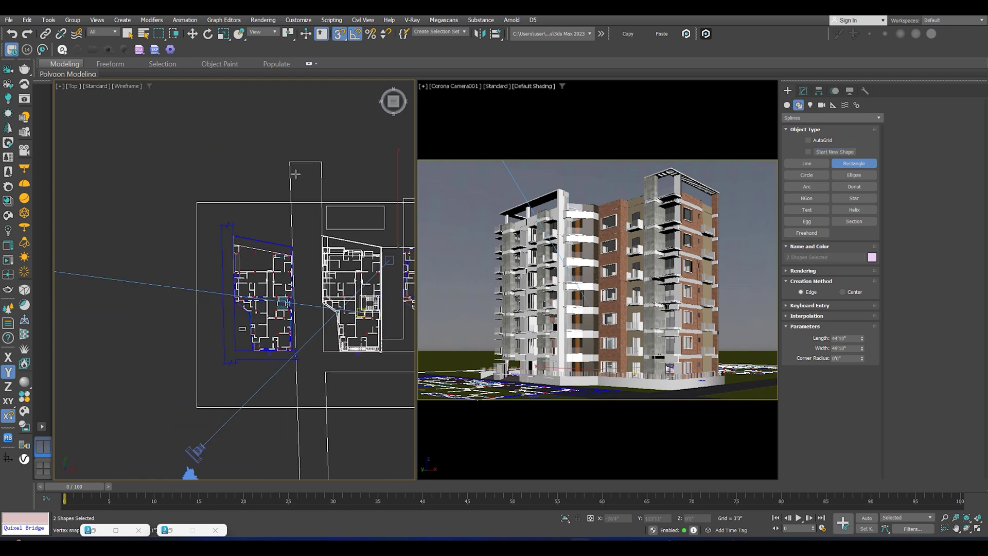
Add four more rectangles to the same shape in the top view, around the leftmost floor plan and below the building plans.
drag(300, 169, 235, 224)
middle_drag(312, 197, 299, 205)
middle_drag(272, 263, 286, 210)
drag(268, 251, 219, 306)
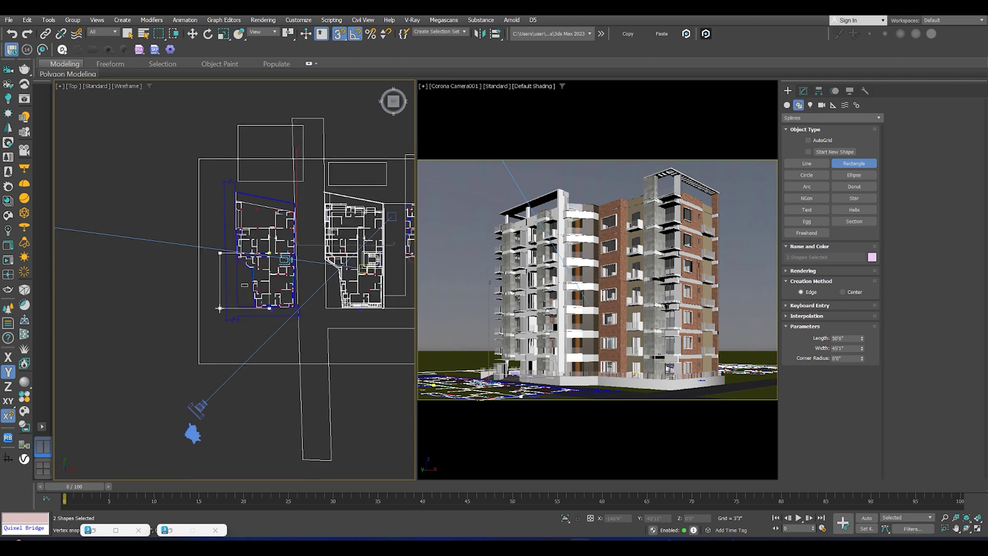
middle_drag(382, 385, 342, 311)
drag(391, 270, 301, 318)
drag(255, 279, 117, 301)
middle_drag(196, 284, 192, 313)
Turn snapping off and move the combined rectangle shape about 16'7" in the negative X direction.
key(w)
key(s)
click(328, 117)
middle_drag(327, 106, 316, 215)
drag(341, 236, 322, 234)
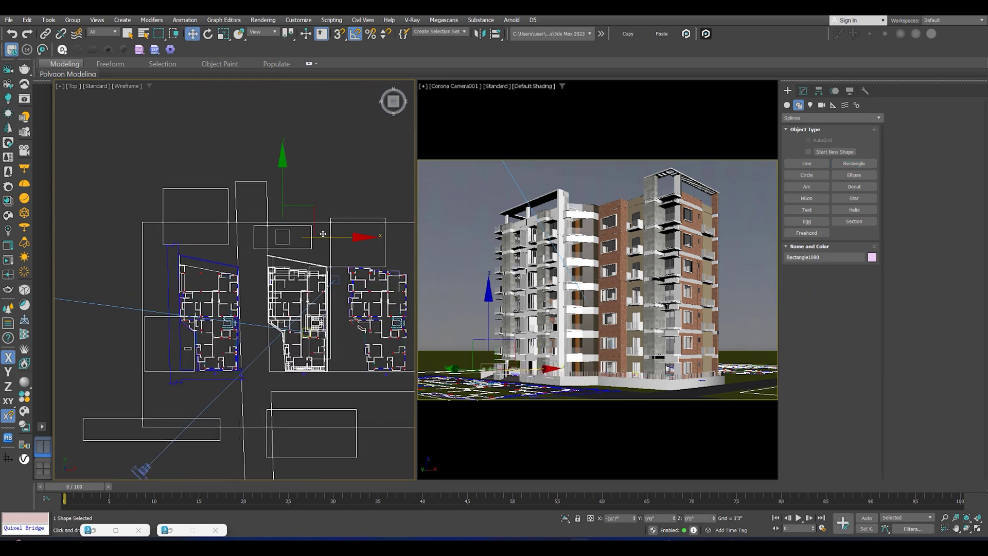
At spline level, move the two rectangles above the main and third floor plans in the positive X direction, then exit spline editing.
click(804, 92)
key(3)
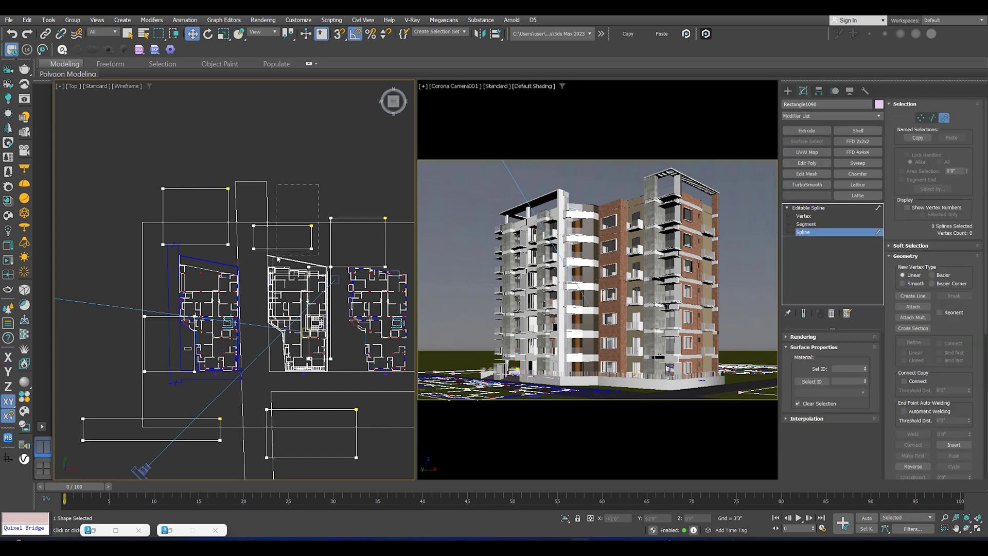
drag(277, 255, 340, 239)
ctrl+click(331, 250)
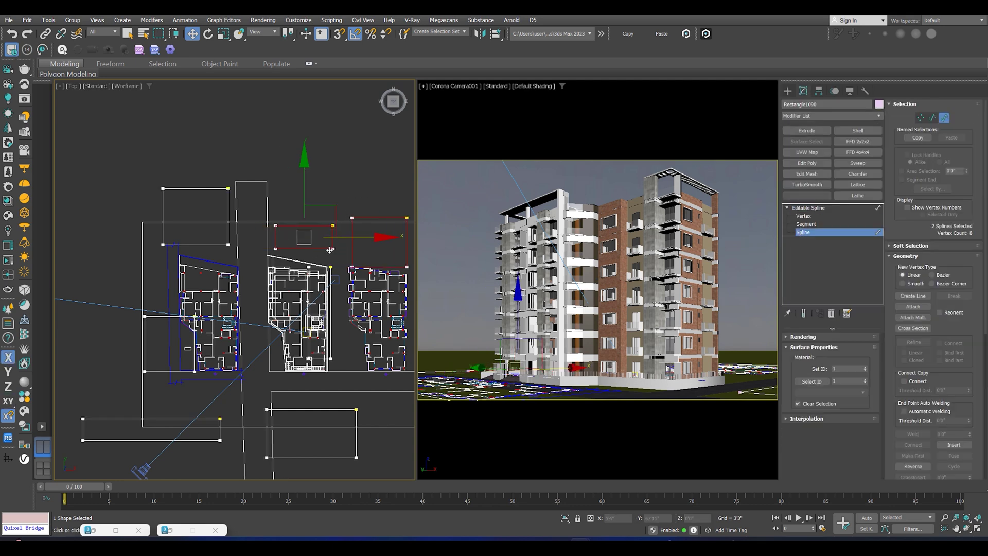
click(330, 250)
click(814, 207)
scroll(261, 233, down, 3)
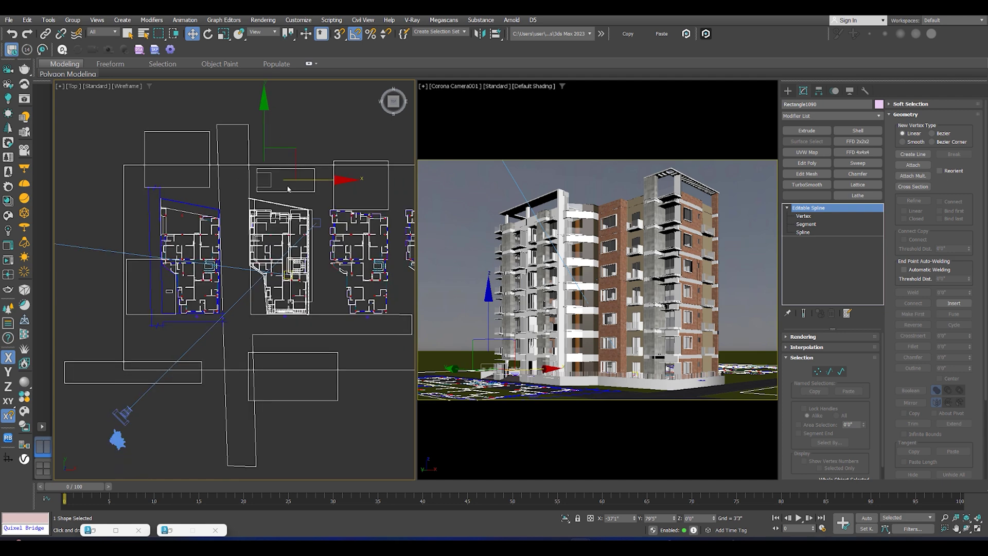
Clone the rectangle shape, scale the clone up around the original and shift it upward along Y in the top view.
key(ctrl+v)
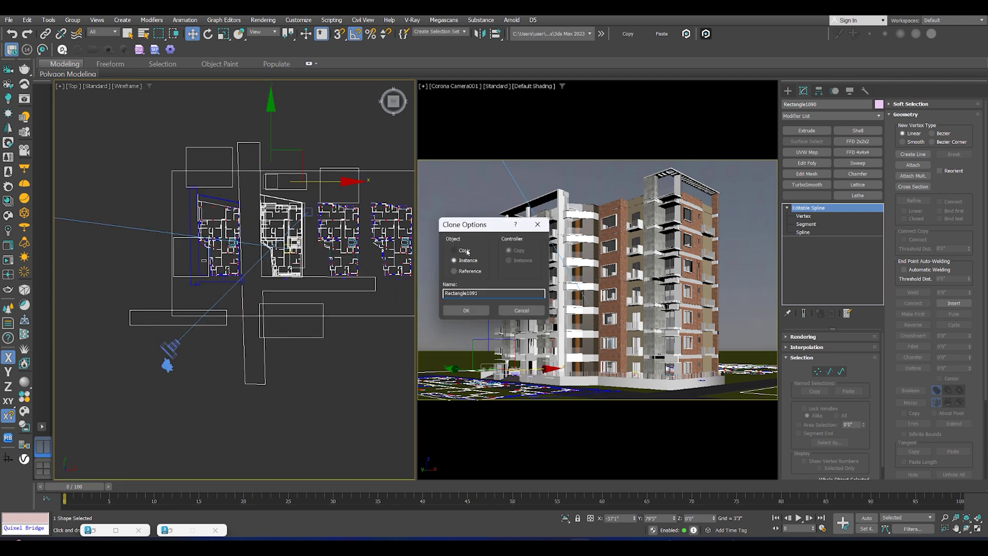
click(476, 309)
mouse_move(277, 160)
mouse_down()
mouse_move(275, 125)
mouse_move(282, 190)
mouse_move(289, 163)
mouse_move(283, 178)
mouse_move(271, 127)
mouse_up()
key(r)
key(w)
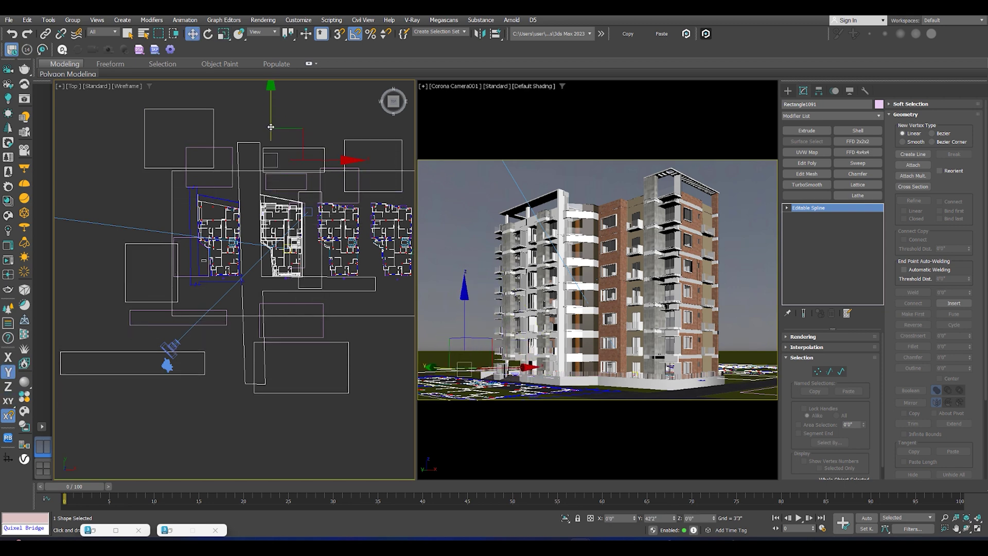
Apply an Extrude modifier with an amount of 60' to the enlarged clone of the rectangle shape.
click(795, 91)
click(808, 164)
click(803, 90)
click(807, 130)
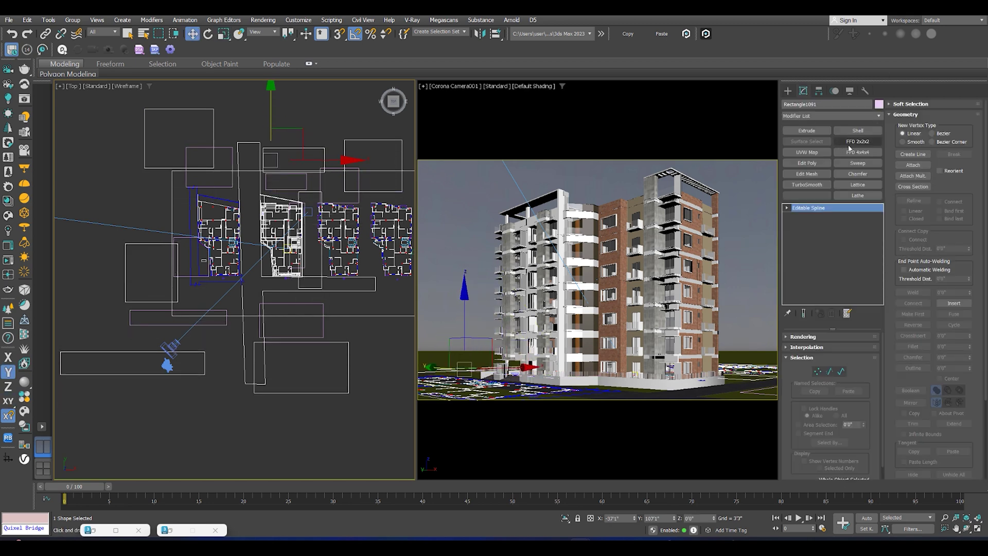
text(6)
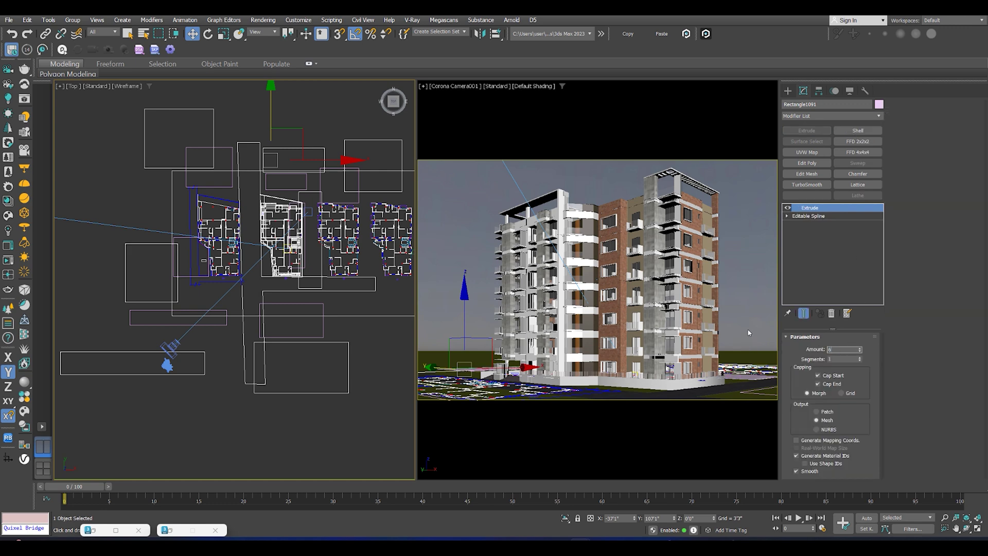
text(0)
key(Return)
key(m)
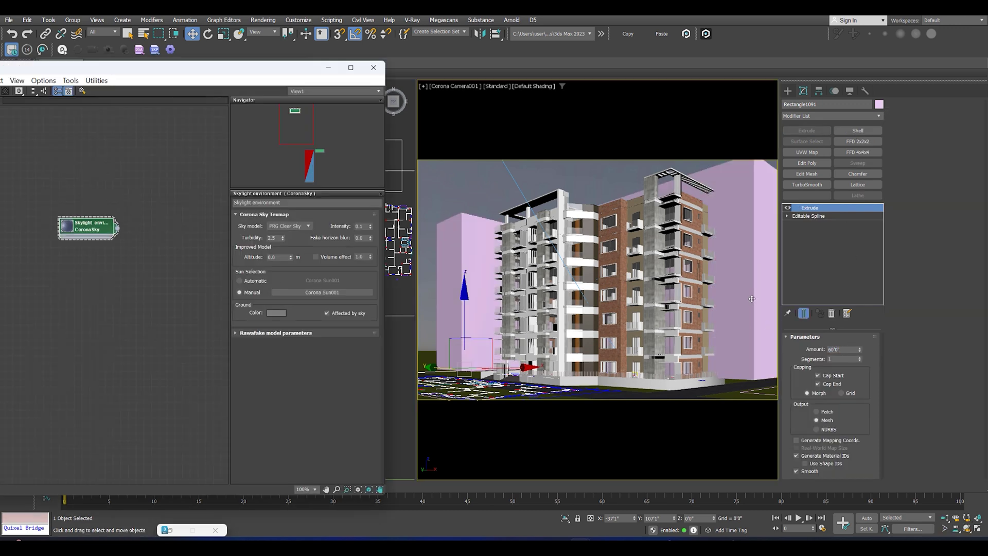
key(m)
scroll(242, 294, down, 3)
Scale up the extruded blocks and move them in the top view to about Y 176'8".
scroll(301, 227, up, 1)
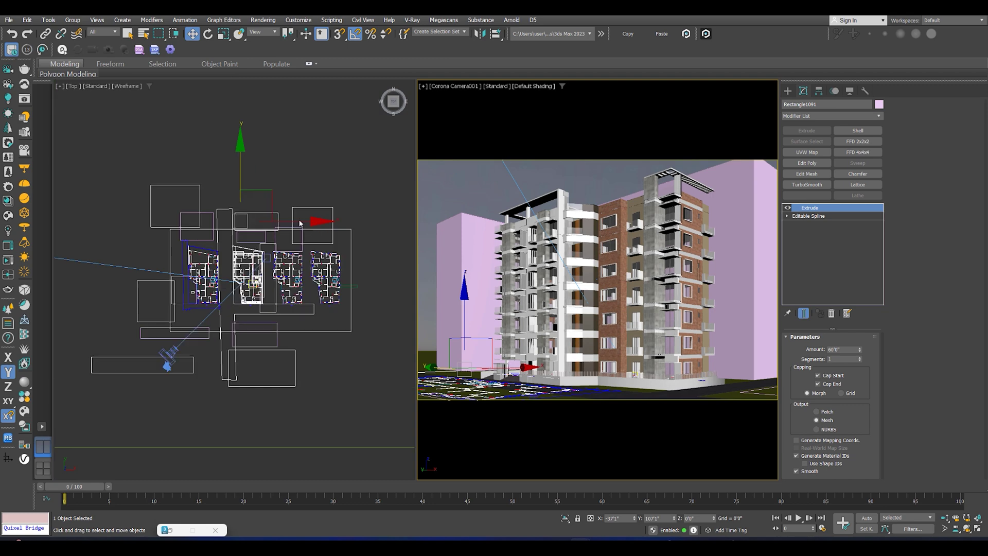
drag(309, 223, 255, 152)
key(r)
key(w)
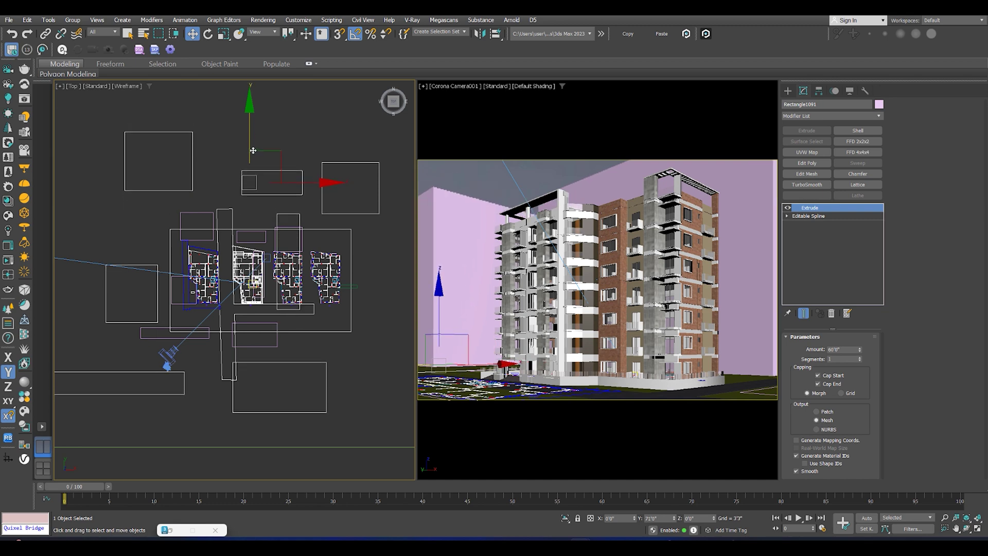
In the front view, lower the extruded blocks to about Z -52'.
key(f)
key(z)
scroll(255, 257, up, 2)
middle_drag(257, 267, 245, 244)
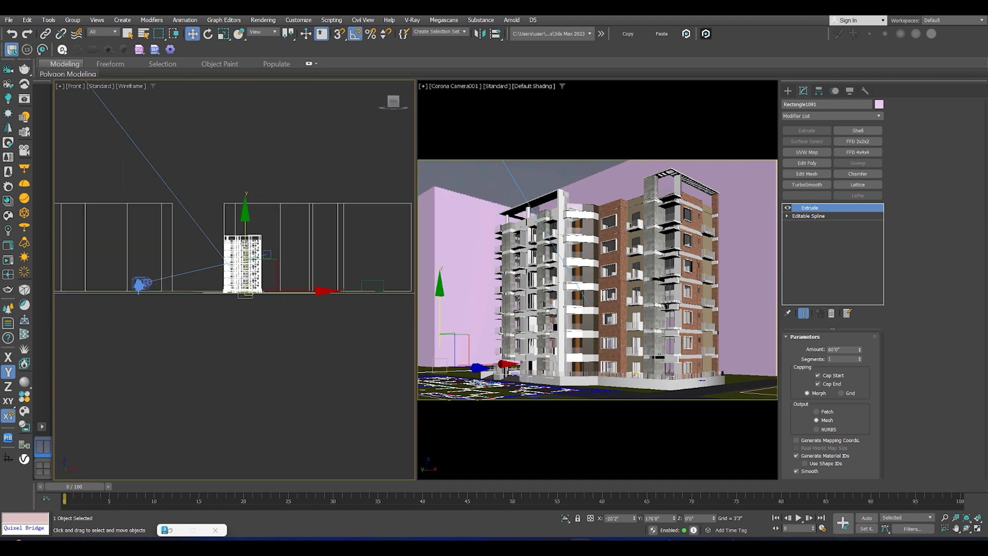
drag(245, 246, 241, 267)
scroll(239, 267, down, 2)
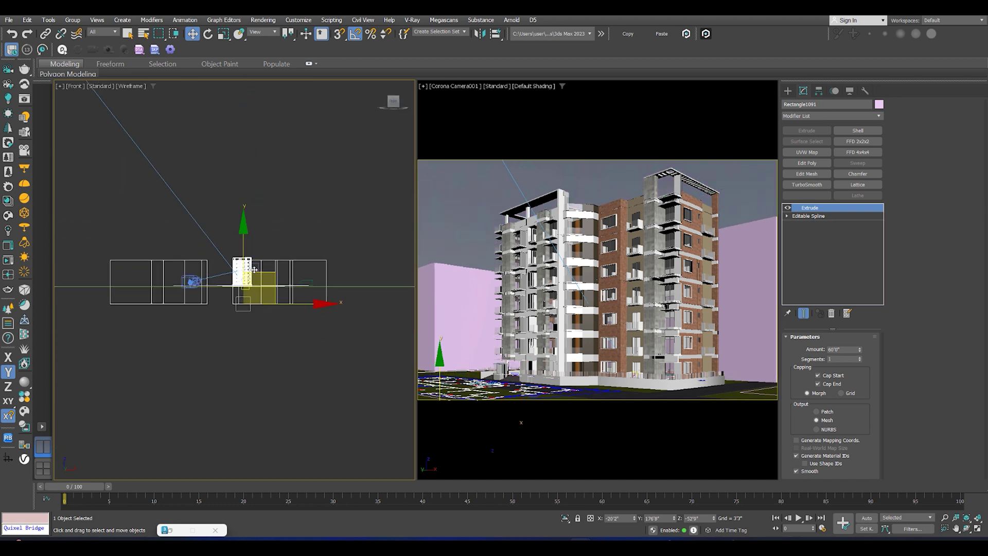
Convert the extruded blocks to an editable poly and move the narrow block over the third floor plan in the positive X direction.
key(t)
scroll(248, 268, up, 2)
key(F3)
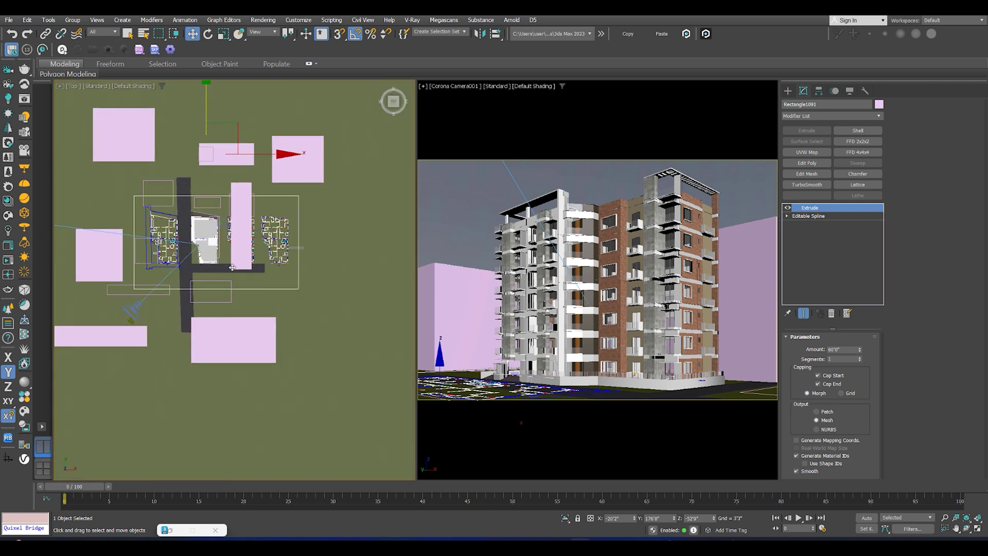
right_click(230, 264)
mouse_move(257, 394)
click(348, 401)
click(812, 249)
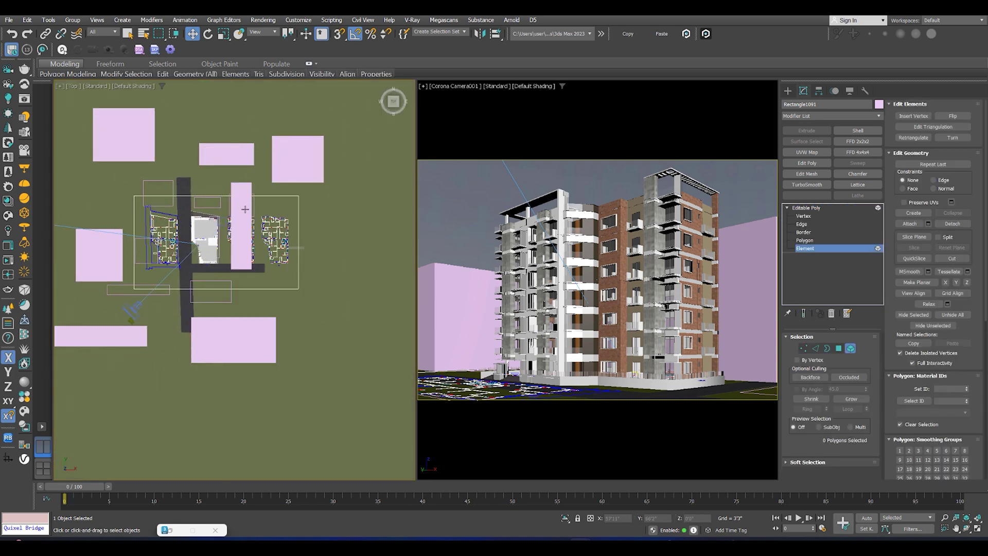
click(243, 210)
drag(259, 207, 274, 209)
At vertex level, shorten the narrow block by moving its upper end down along Y in the top view.
click(804, 216)
drag(282, 112, 206, 211)
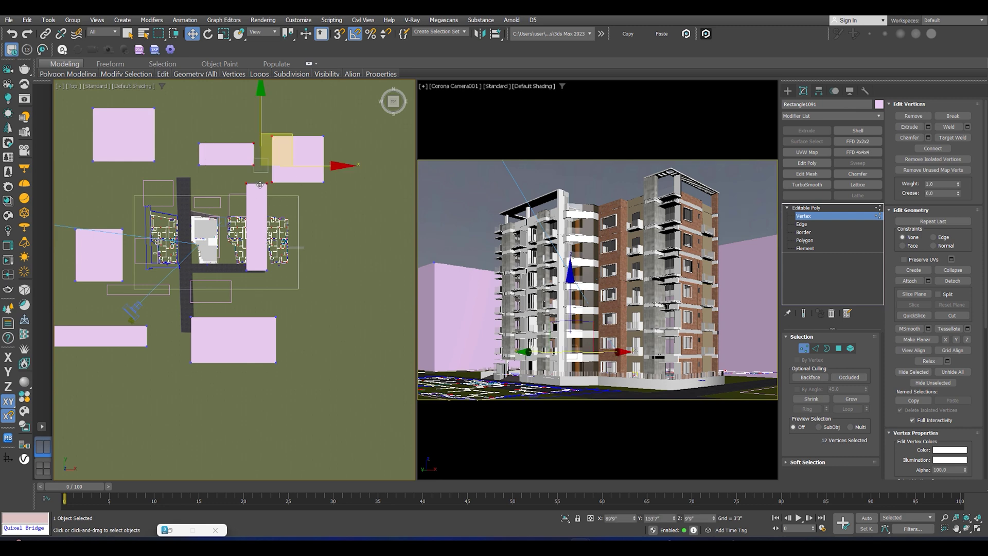
scroll(264, 180, up, 5)
drag(291, 176, 78, 264)
scroll(178, 220, down, 4)
mouse_move(189, 180)
mouse_down()
mouse_move(190, 263)
mouse_move(191, 208)
mouse_move(167, 262)
mouse_up()
At element level, clone the shortened block up over the third floor plan, adjust it along Y, and exit element editing.
click(806, 248)
click(545, 288)
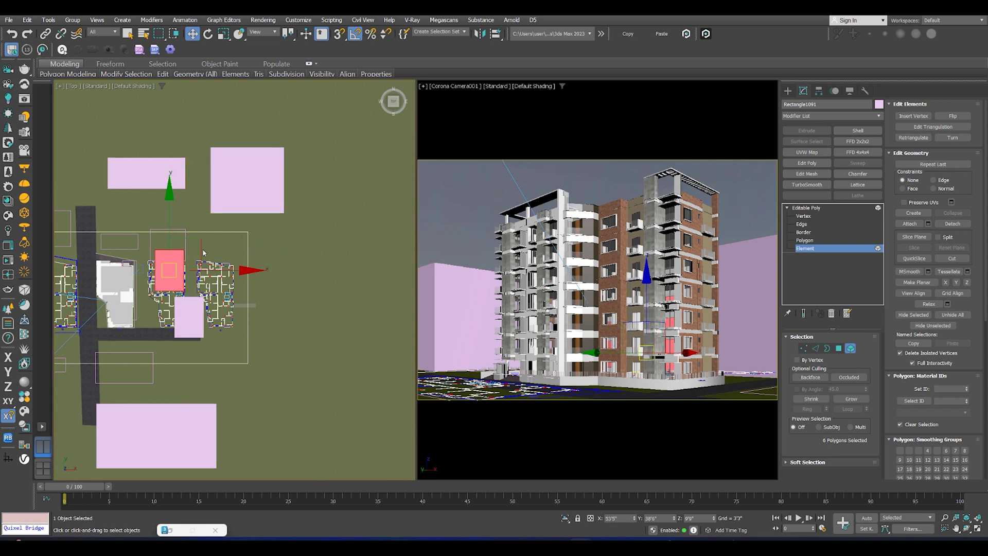
drag(168, 225, 168, 216)
click(800, 208)
Select the original rectangle outline shape and move it to about Y 107'3", then about 22'7" in the positive X direction.
scroll(201, 229, up, 3)
click(178, 239)
scroll(180, 240, down, 4)
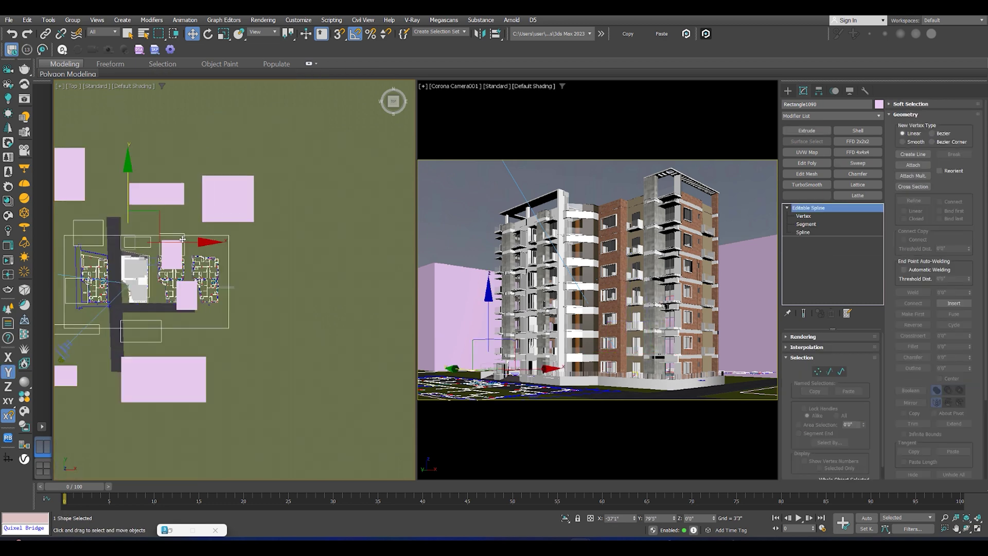
middle_drag(181, 240, 216, 232)
drag(216, 233, 216, 219)
scroll(216, 269, up, 2)
scroll(164, 255, up, 2)
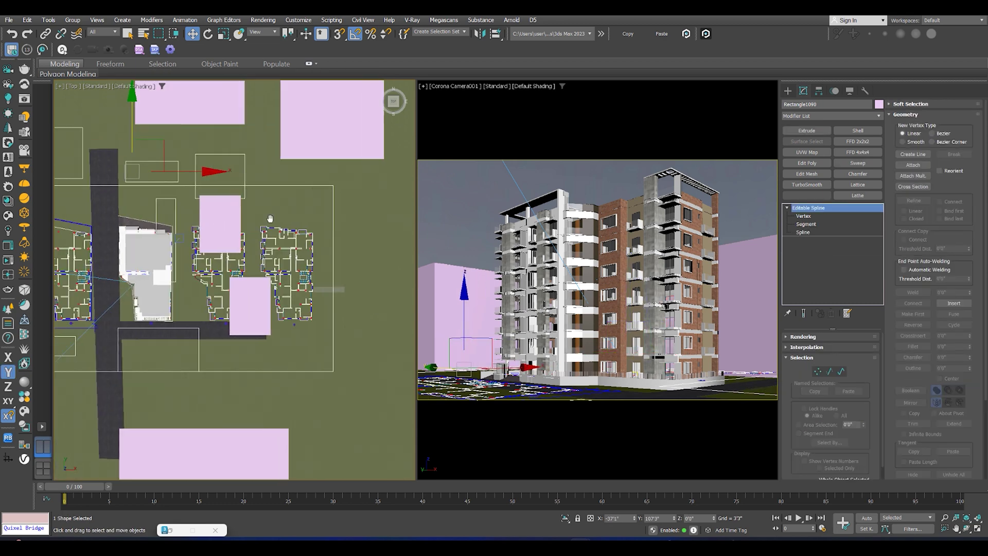
middle_drag(164, 254, 231, 249)
scroll(229, 252, down, 2)
drag(262, 194, 272, 193)
Select the extruded background blocks and create a CoronaPhysicalMtl in the Slate Material Editor.
click(469, 325)
key(m)
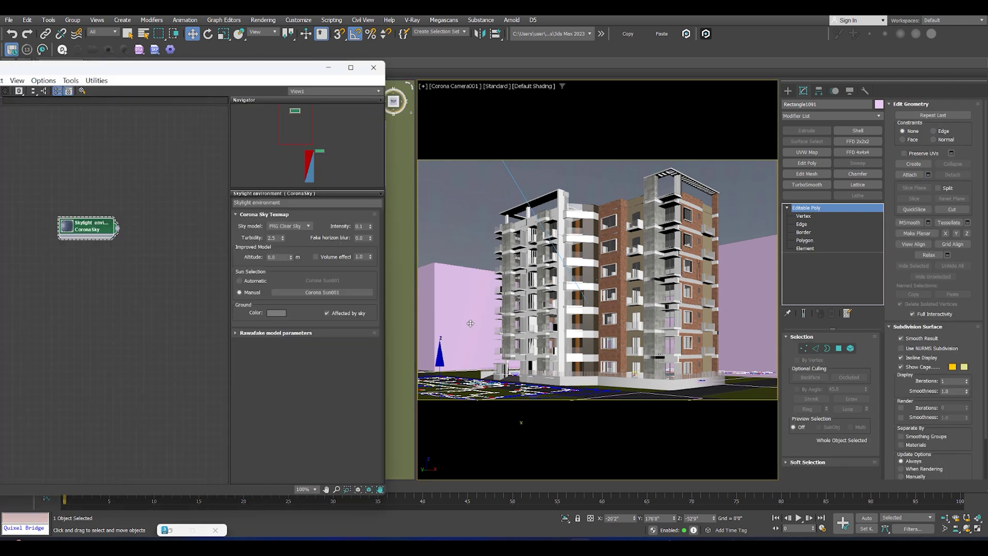
scroll(104, 247, down, 6)
middle_drag(125, 286, 144, 230)
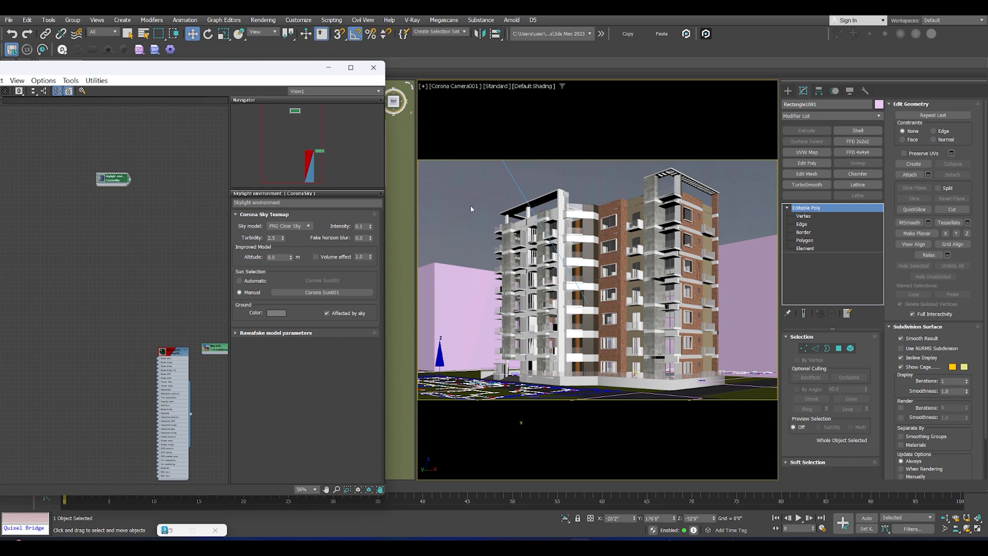
drag(56, 74, 207, 82)
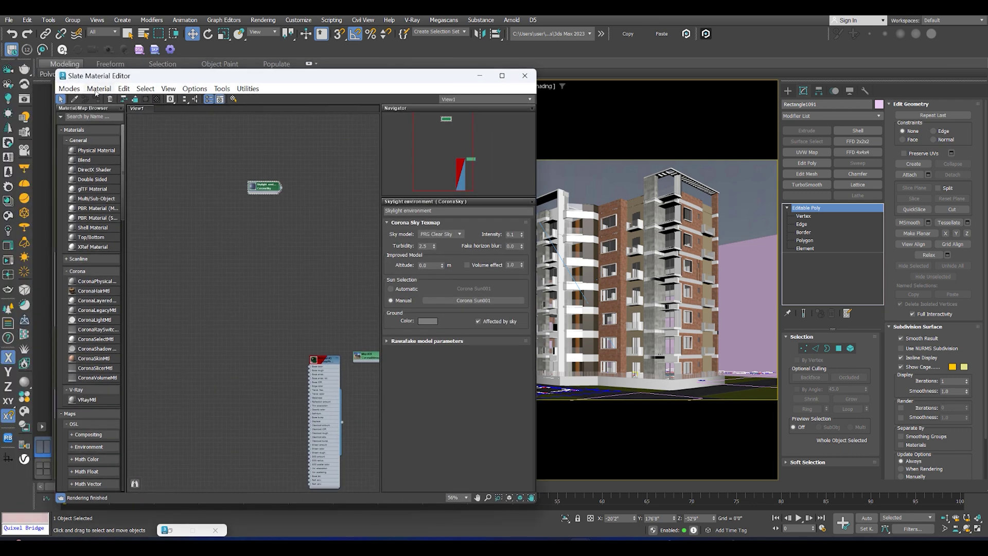
click(96, 90)
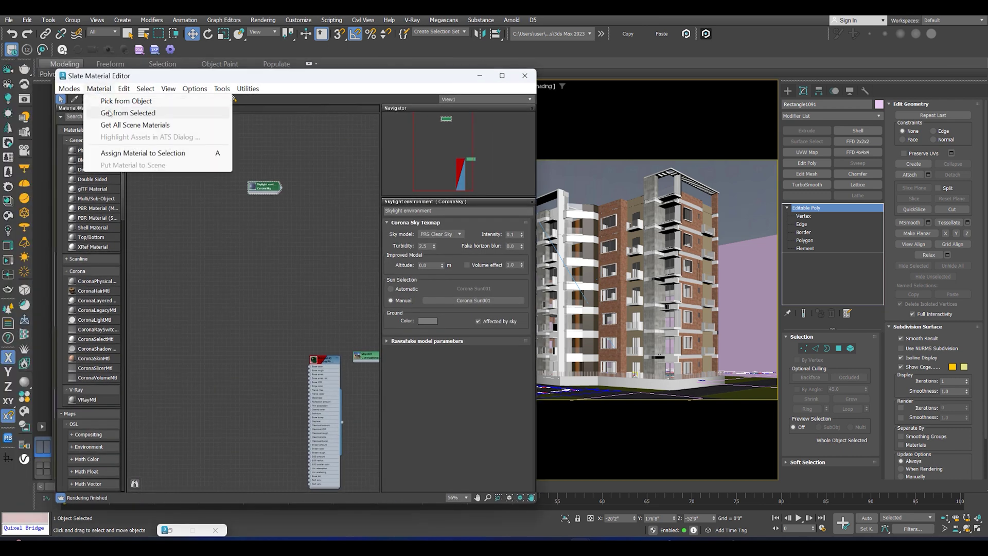
click(76, 90)
click(75, 91)
click(285, 141)
middle_drag(363, 145, 141, 184)
right_click(142, 184)
mouse_move(184, 200)
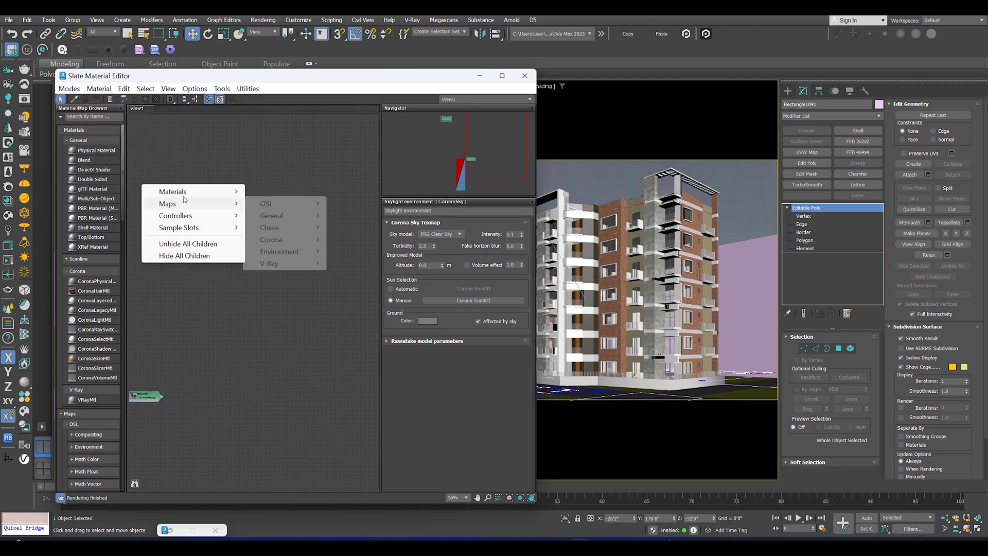
mouse_move(271, 215)
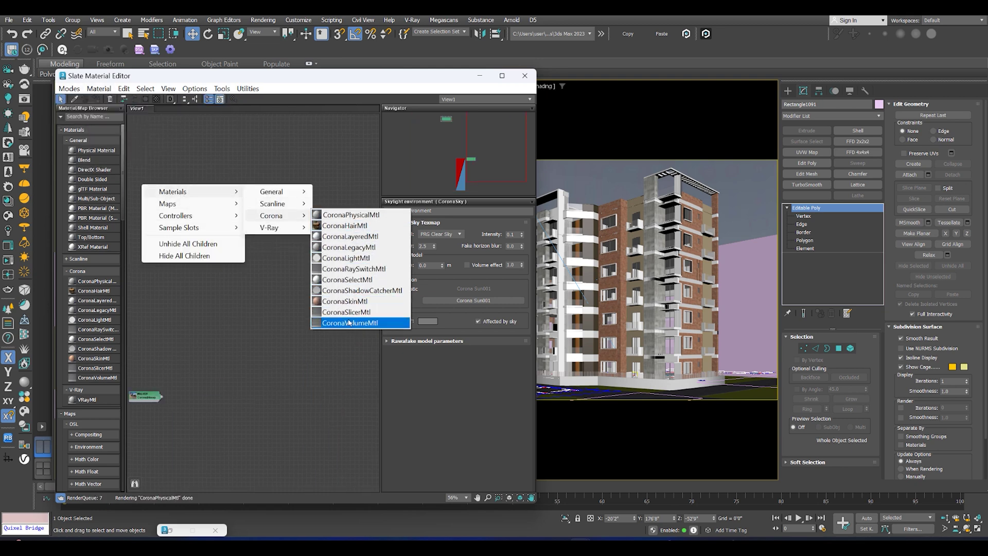
click(350, 215)
Apply the Glass preset to the new material, assign it to the background blocks, and minimize the material editor.
click(477, 234)
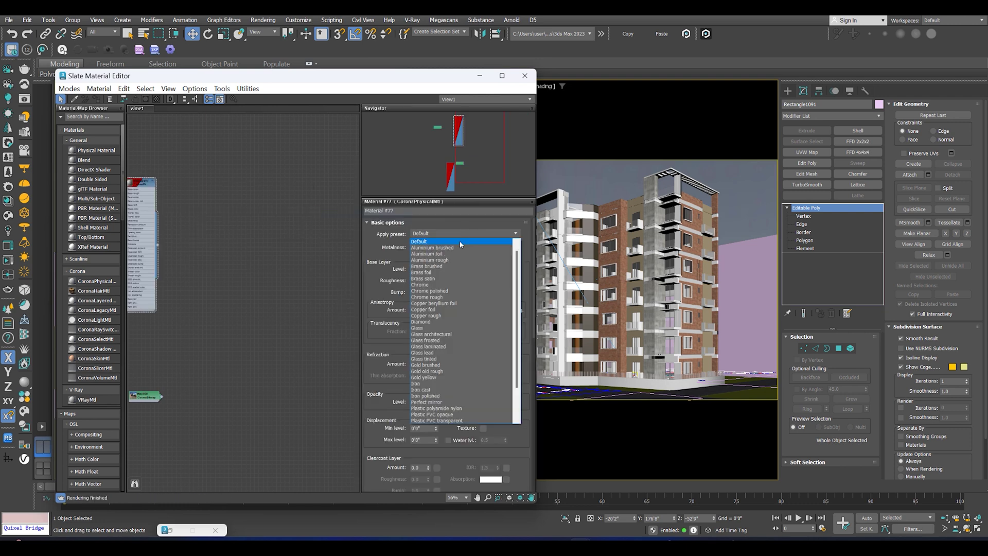
click(431, 329)
middle_drag(307, 256, 369, 256)
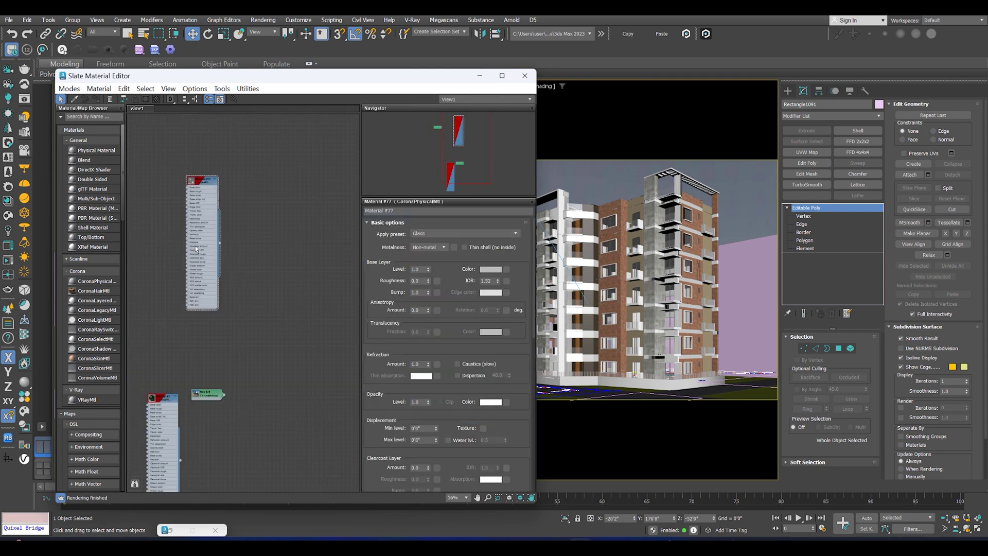
click(97, 100)
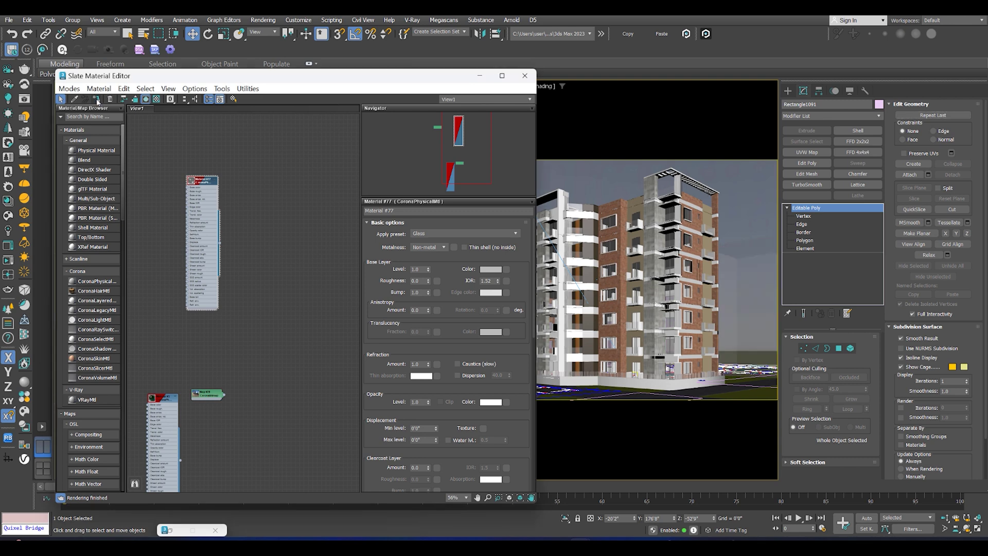
click(480, 76)
Switch the camera and top views to wireframe and select the original rectangle outline shape.
scroll(218, 269, down, 3)
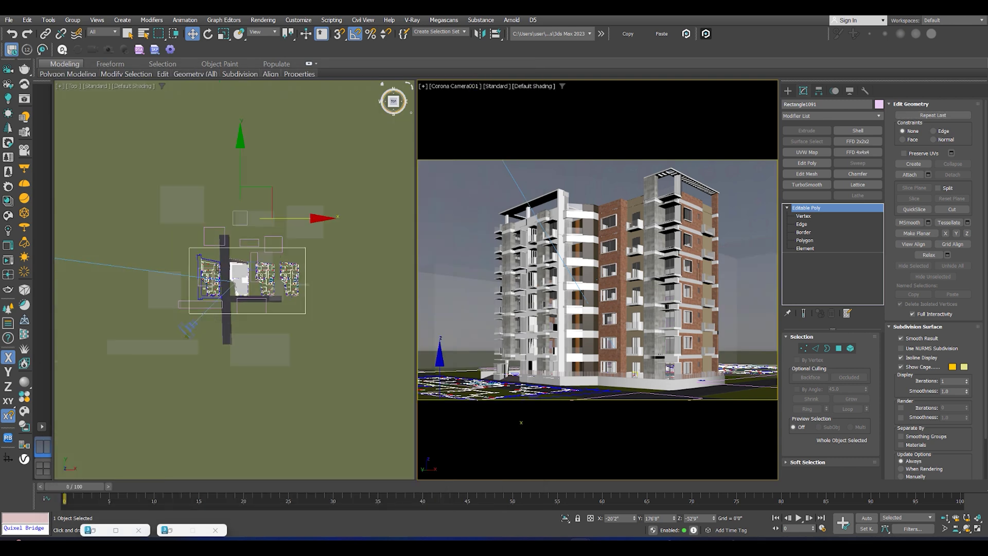
scroll(218, 269, up, 6)
click(547, 192)
key(F3)
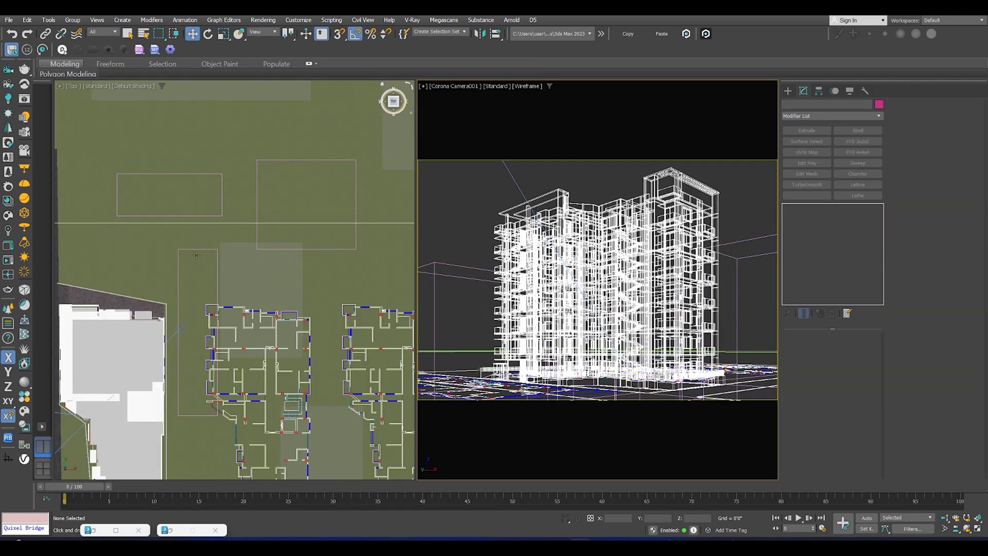
key(F3)
click(231, 203)
scroll(231, 203, down, 5)
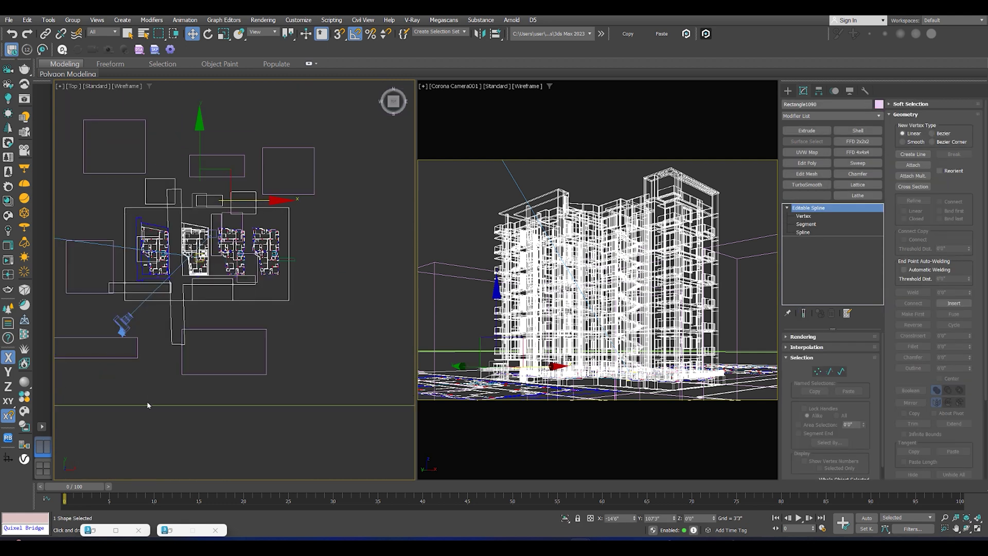
Isolate the selected rectangle outline shape in the viewports.
click(23, 412)
scroll(118, 264, down, 3)
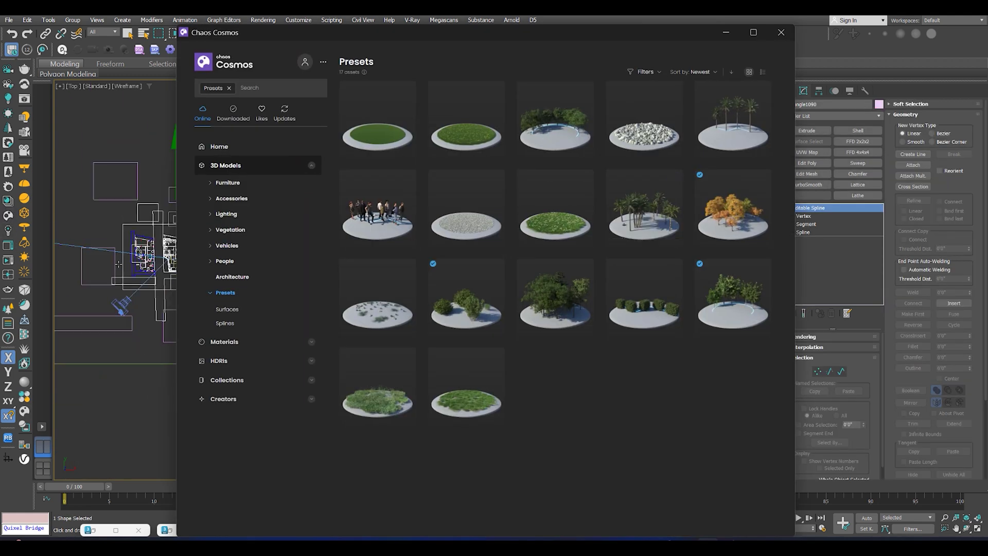
click(132, 257)
key(alt+q)
scroll(180, 259, up, 5)
middle_drag(180, 258, 245, 307)
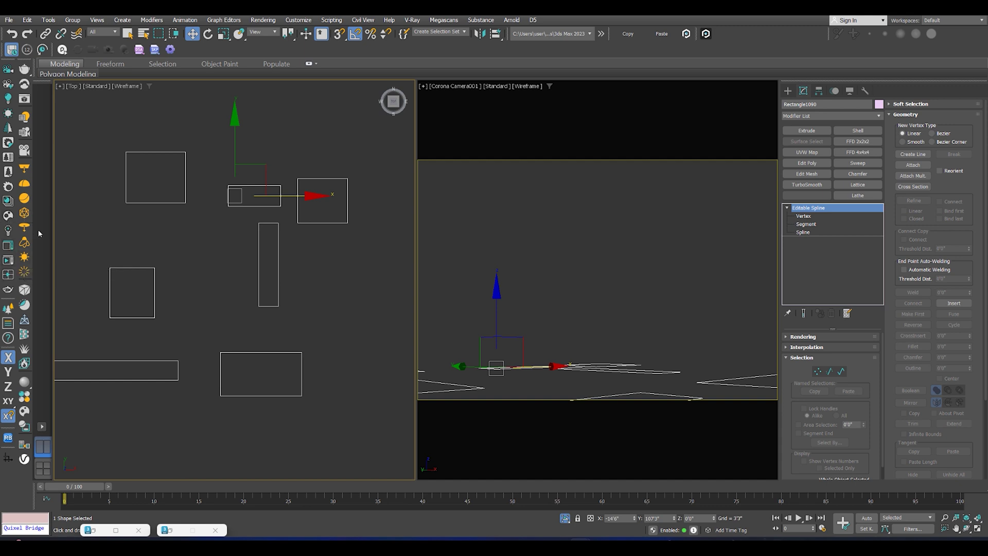
Import the Bushes Wild 001 preset from Chaos Cosmos onto the isolated rectangle outlines.
click(8, 216)
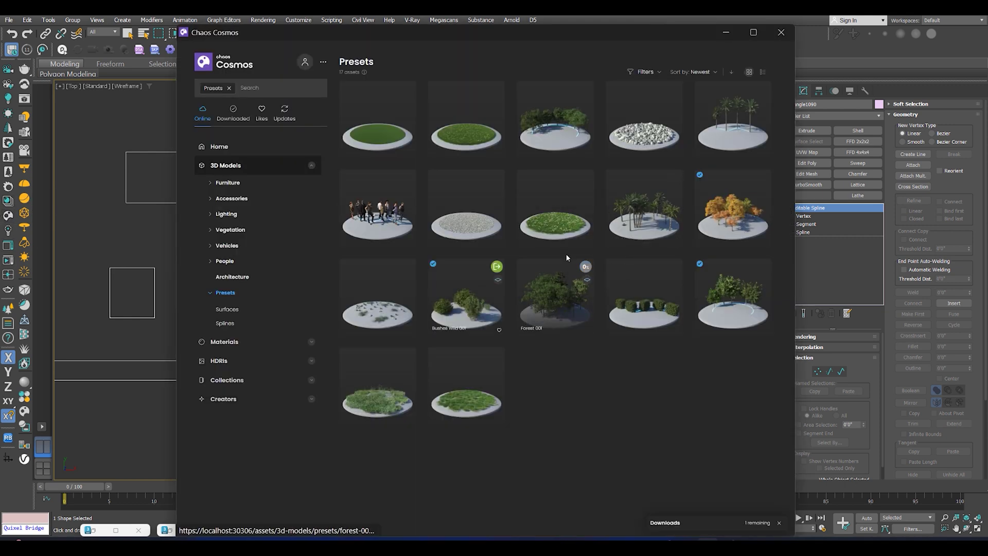
click(497, 267)
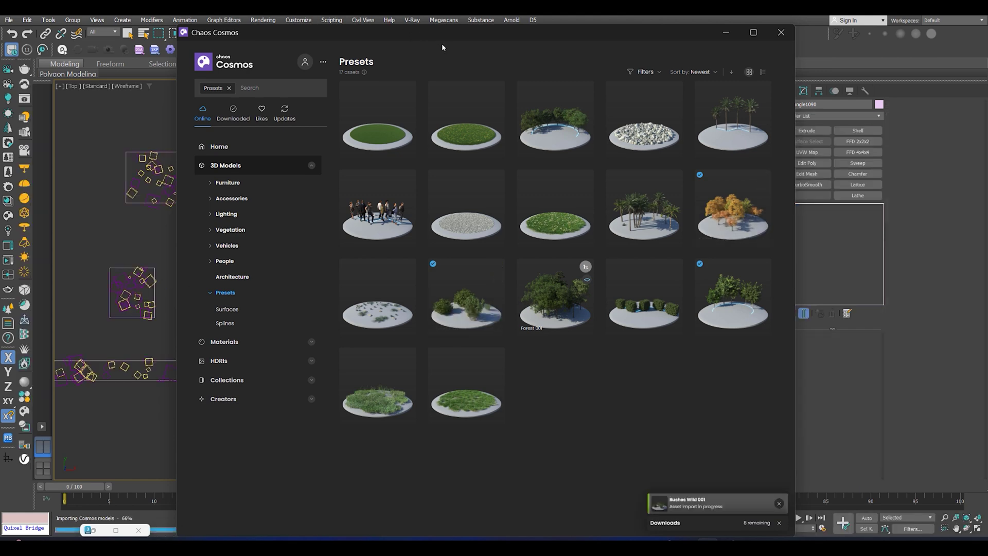
scroll(279, 317, up, 5)
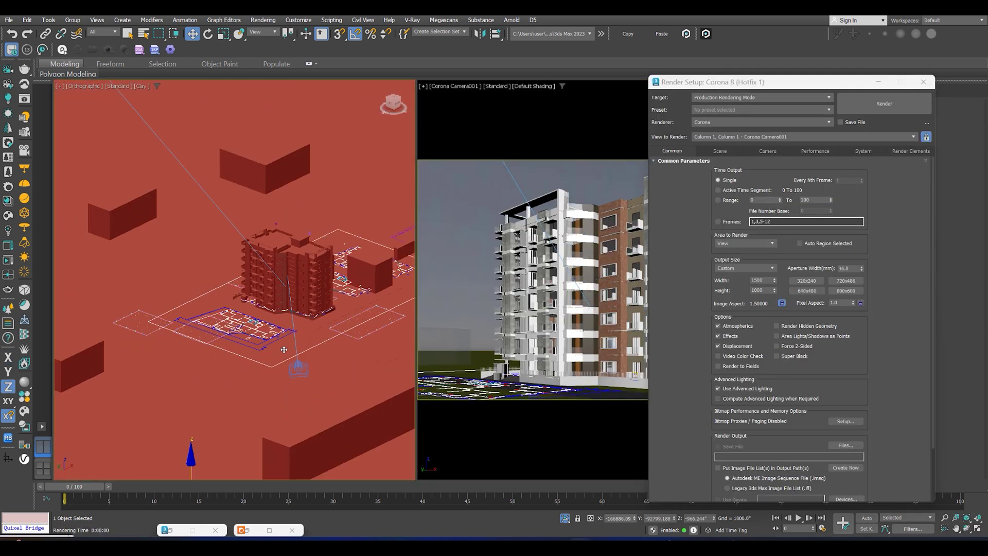
Raise the selected ground plane to about Z -949 and close the render setup.
scroll(284, 349, up, 8)
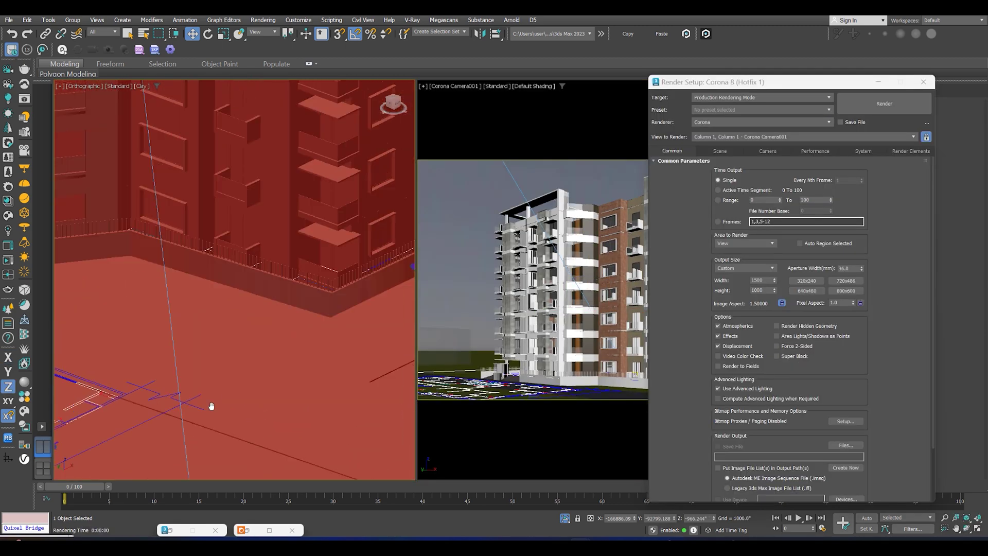
drag(715, 519, 710, 512)
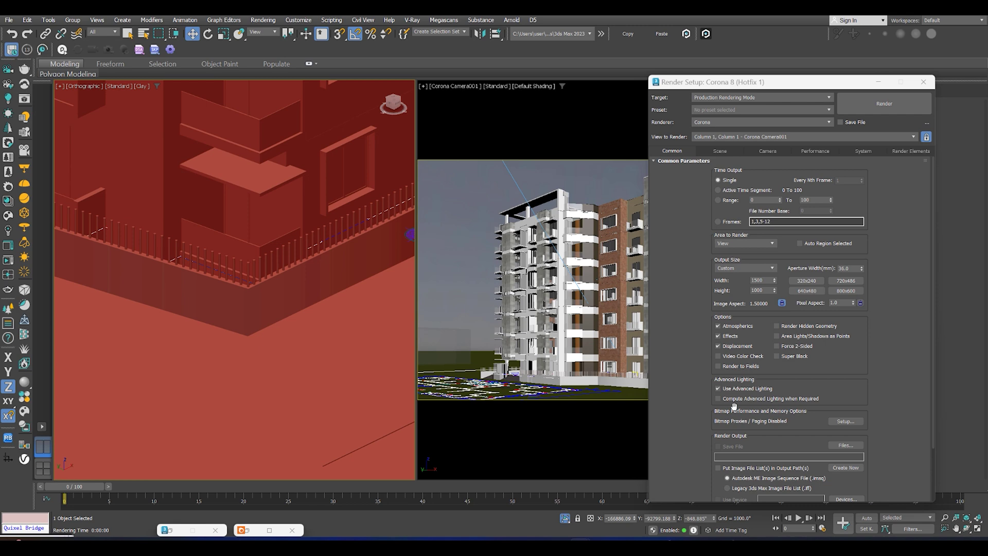
click(924, 81)
click(371, 428)
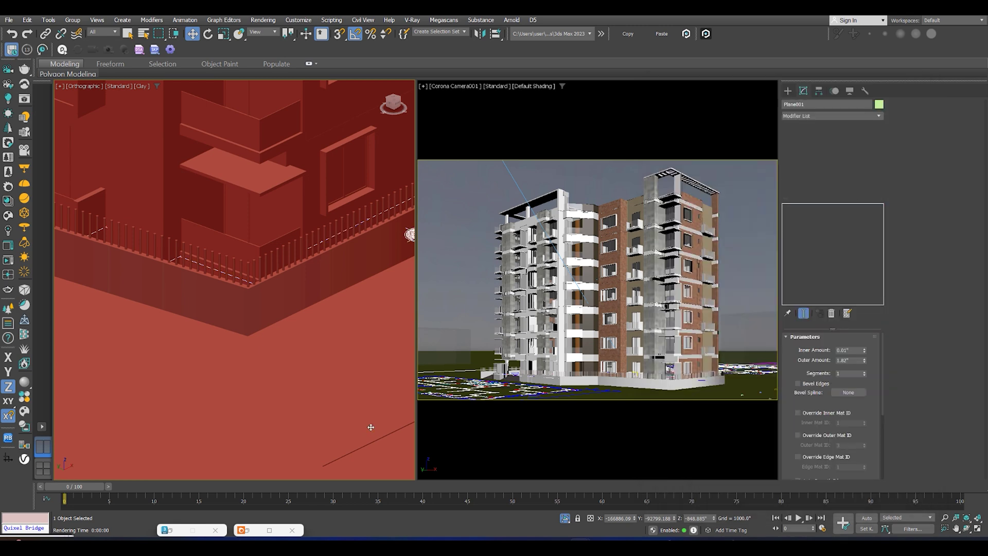
Change the orthographic view's display style from Clay to Default Shading around the ground plane.
scroll(329, 416, down, 10)
click(320, 432)
scroll(320, 422, up, 3)
scroll(322, 432, up, 8)
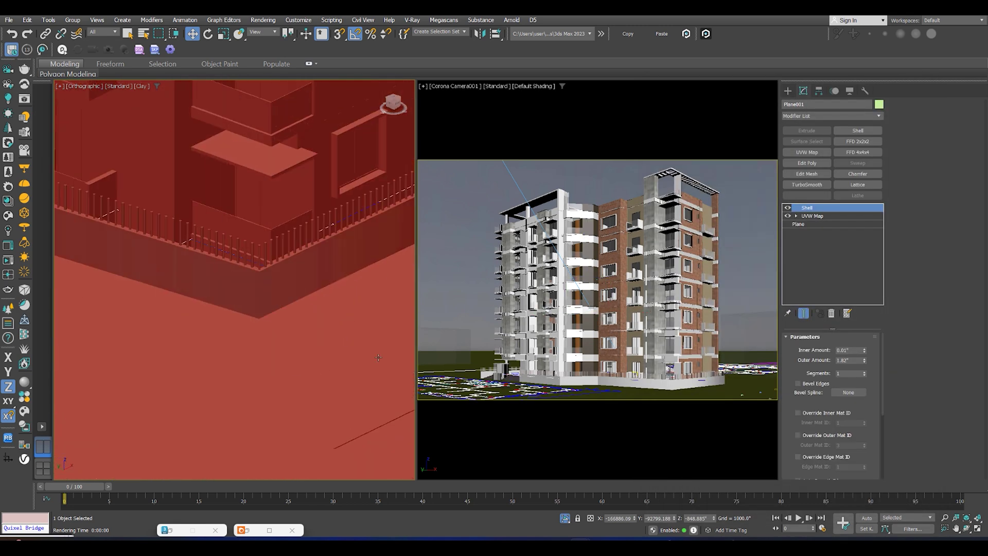
click(142, 86)
click(160, 97)
scroll(326, 390, up, 3)
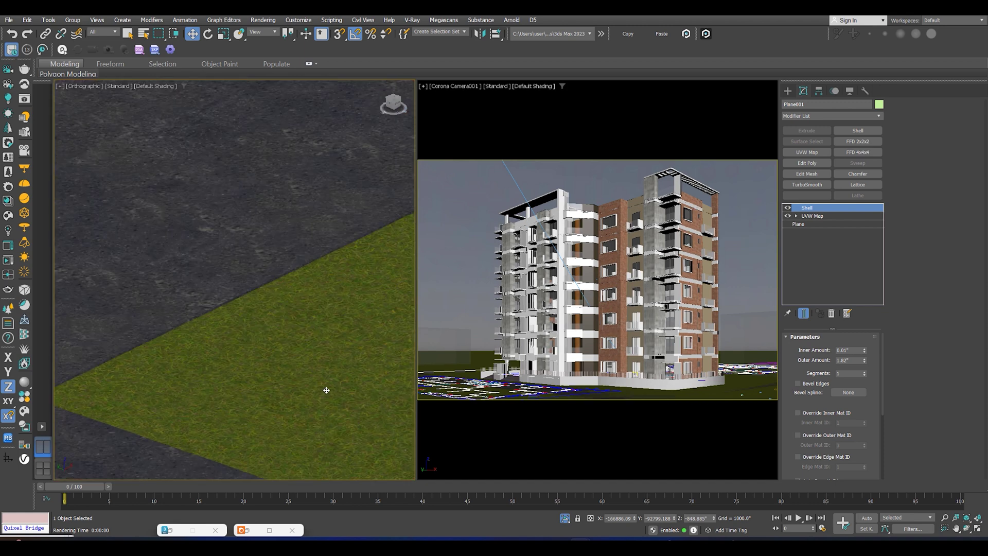
Raise the ground plane to about Z -934 and open the building group for editing.
drag(713, 519, 714, 517)
click(508, 213)
click(73, 20)
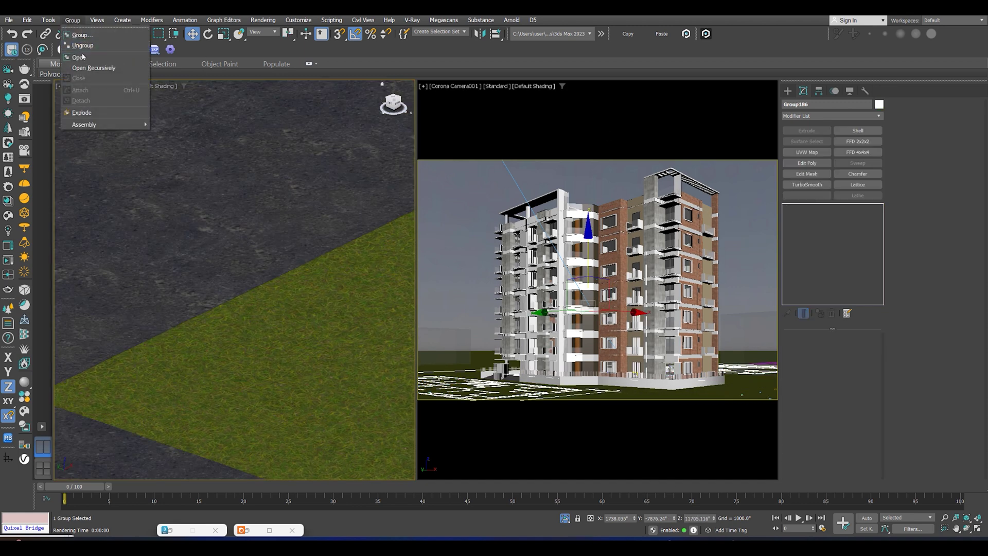
click(81, 57)
Set the Extrude amount of the asphalt road line to 180 inches.
click(300, 204)
click(810, 216)
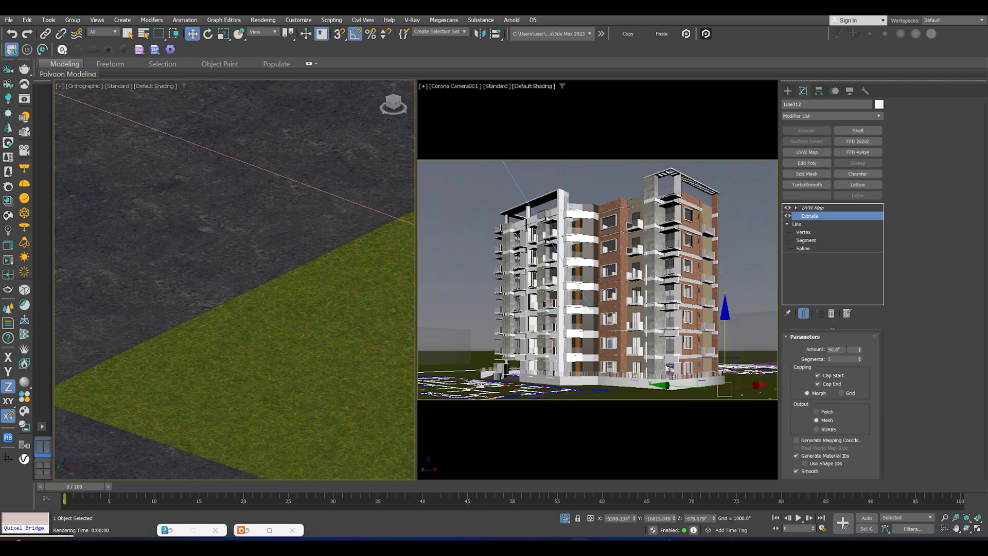
drag(860, 349, 851, 248)
scroll(292, 265, up, 5)
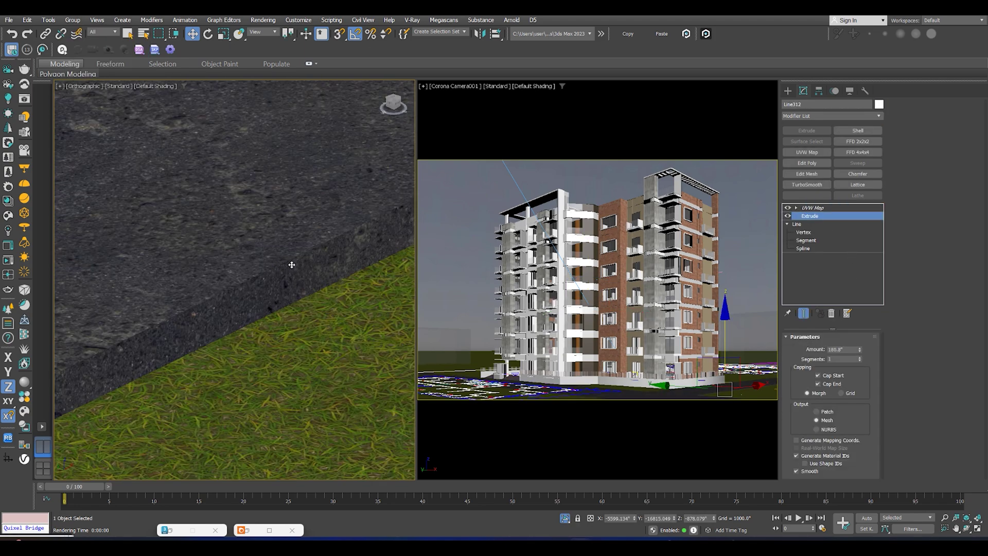
Add a Chamfer modifier above the road's Extrude with Tri mitering and an amount of 146.845 inches.
click(858, 173)
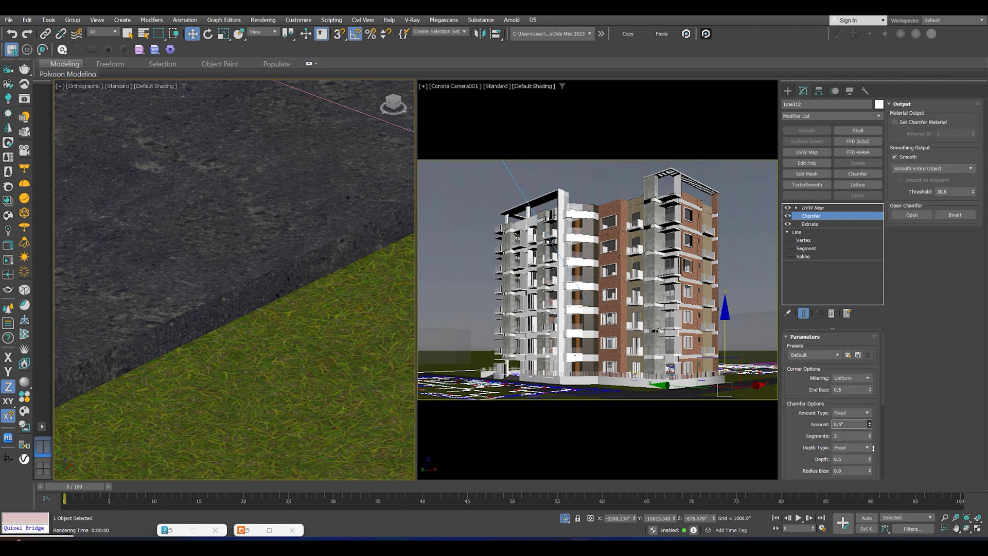
click(868, 378)
click(848, 396)
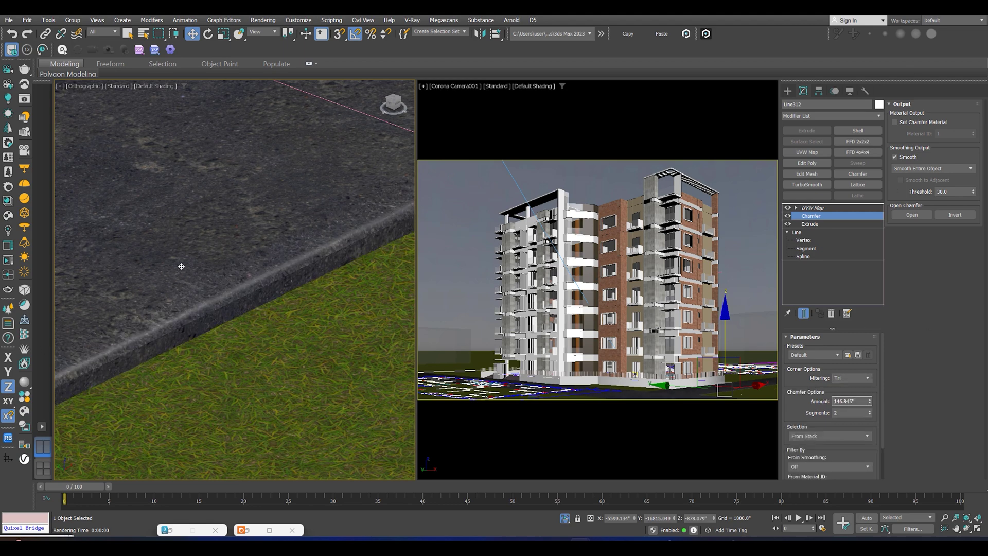
scroll(181, 266, down, 6)
Lower the asphalt road to about Z -919 so it sits closer to the grass.
click(277, 348)
scroll(309, 337, up, 4)
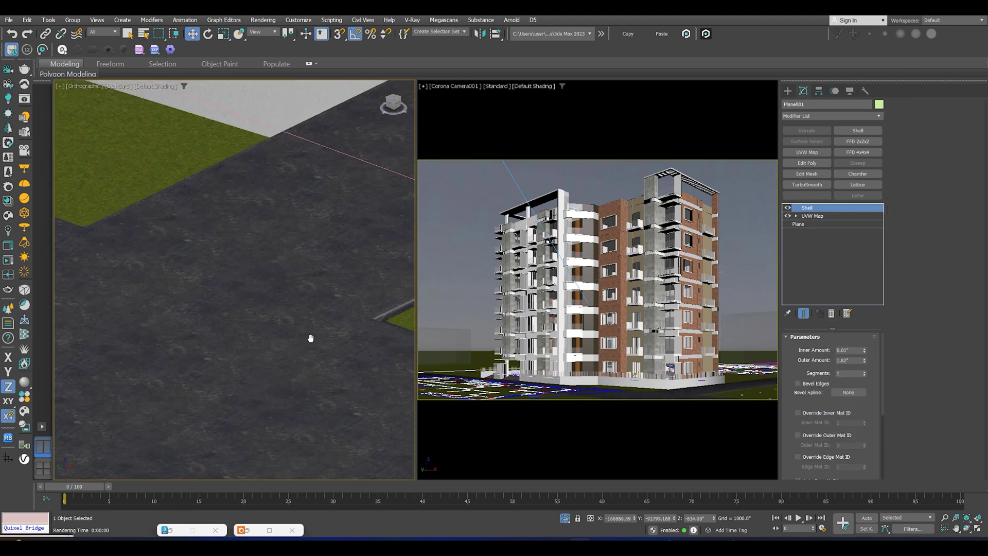
click(309, 337)
scroll(319, 332, down, 3)
scroll(313, 306, up, 2)
scroll(332, 253, up, 2)
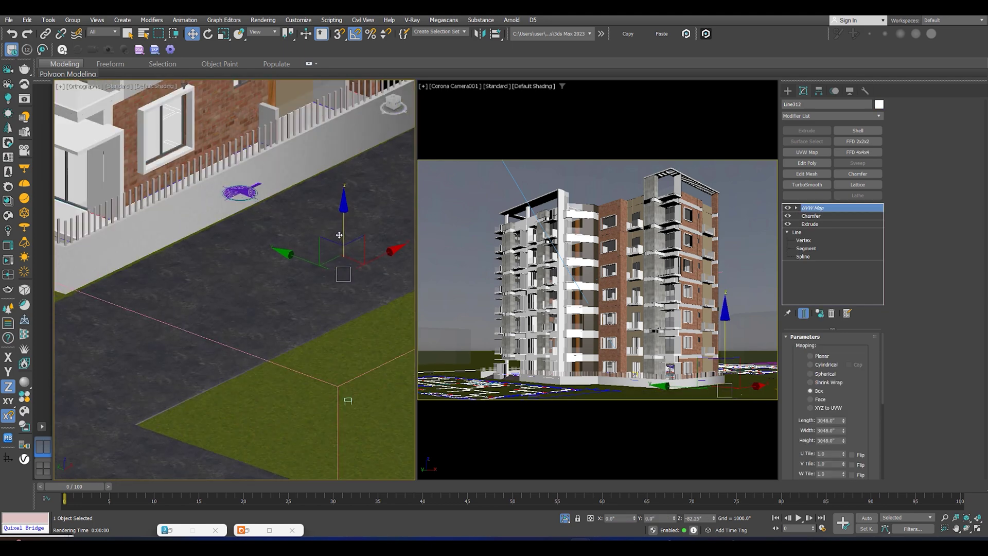
scroll(332, 253, down, 3)
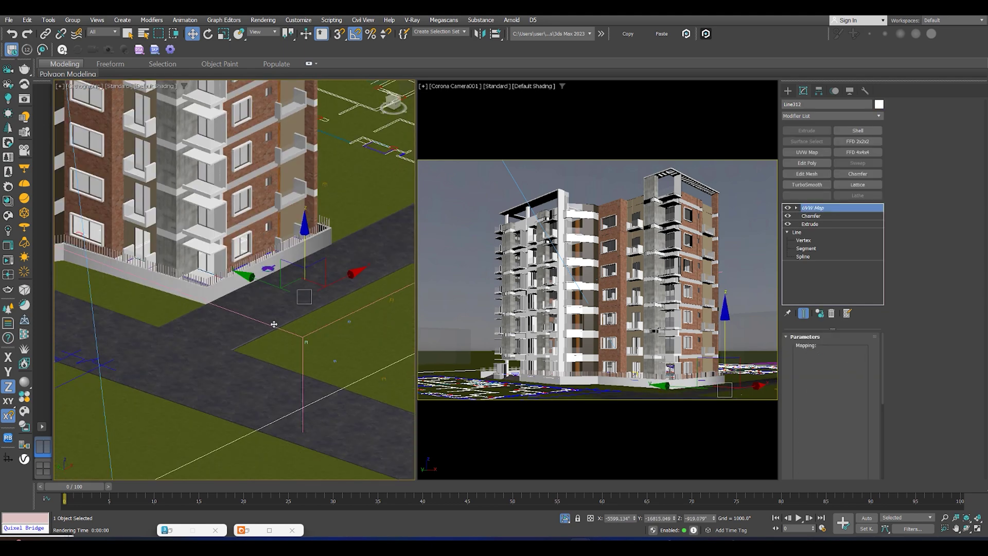
scroll(318, 267, up, 1)
Clone the road vertically as an independent copy at about Z -515.
shift+drag(317, 254, 318, 261)
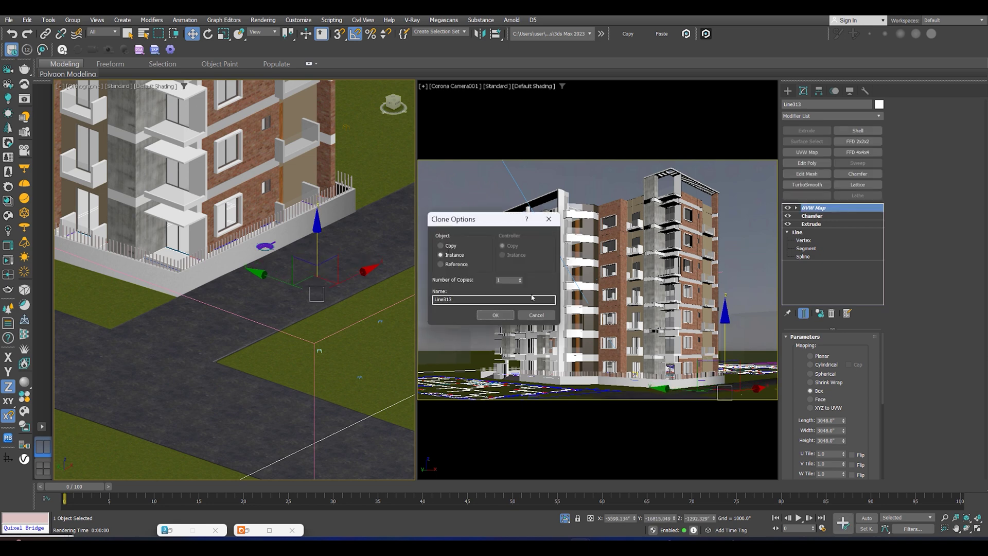
click(522, 312)
shift+drag(313, 238, 314, 238)
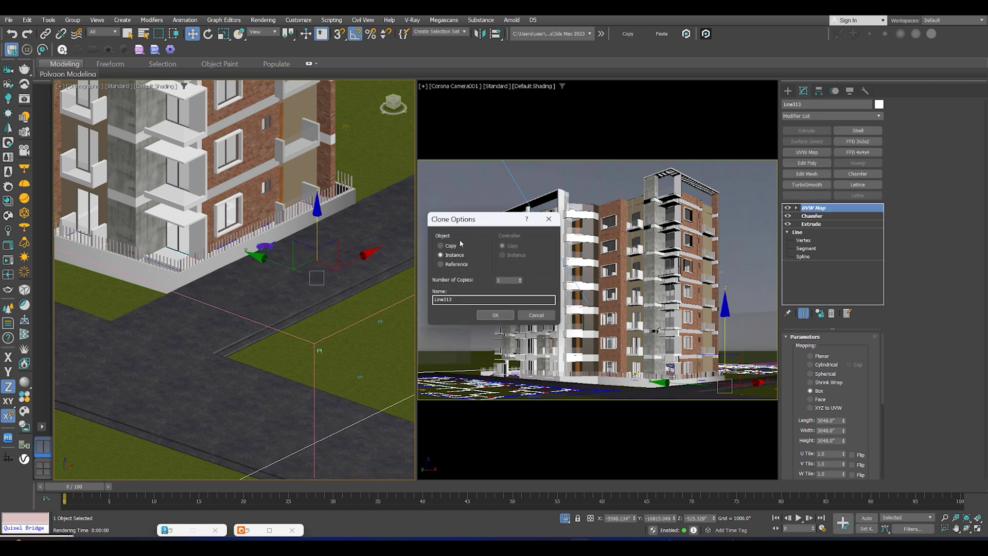
click(496, 312)
Delete the UVW Map, Chamfer and Extrude modifiers from the copied road, keeping only its base line.
right_click(817, 208)
click(827, 227)
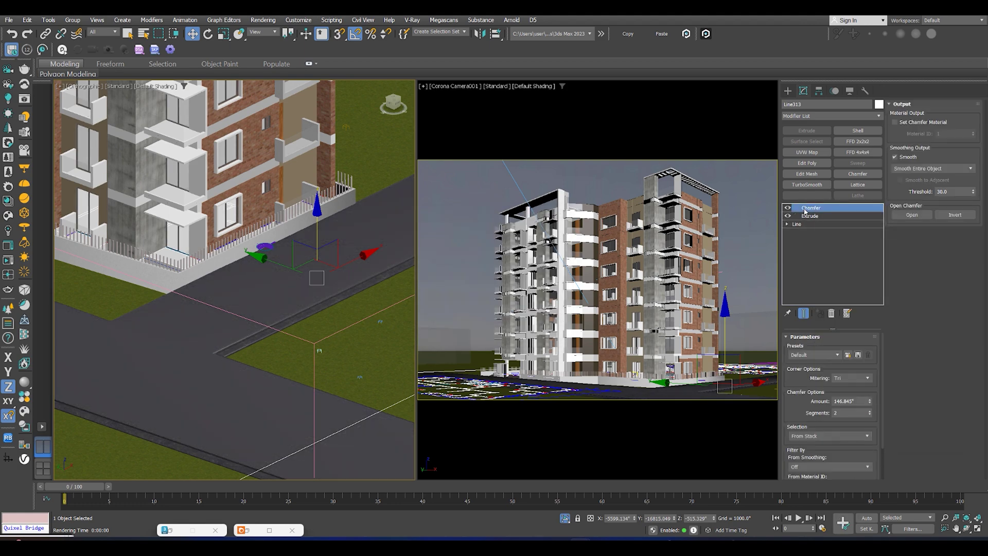
right_click(803, 208)
click(815, 225)
right_click(806, 207)
click(823, 225)
click(787, 208)
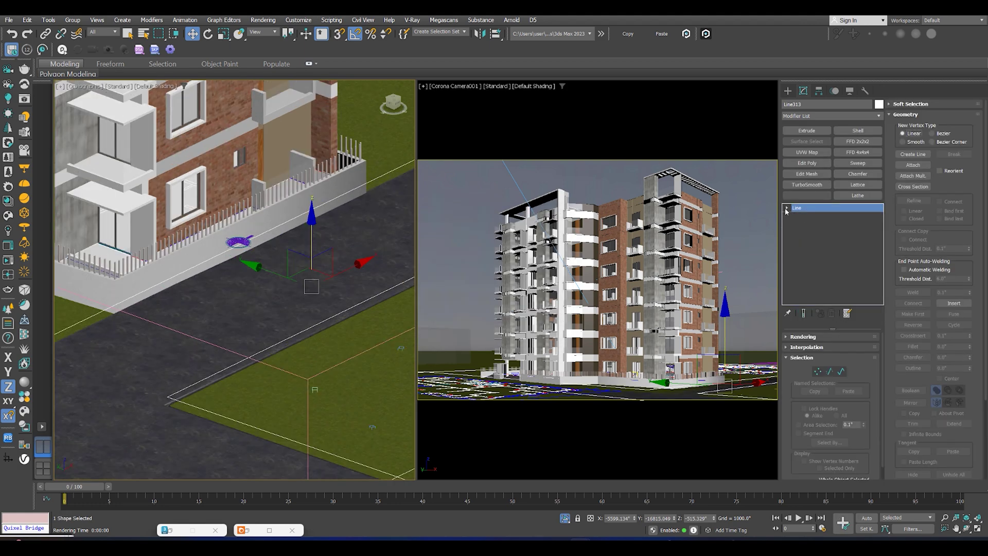
Extrude the copied road line 180 inches without start or end caps and lower it to about Z -912.
click(807, 130)
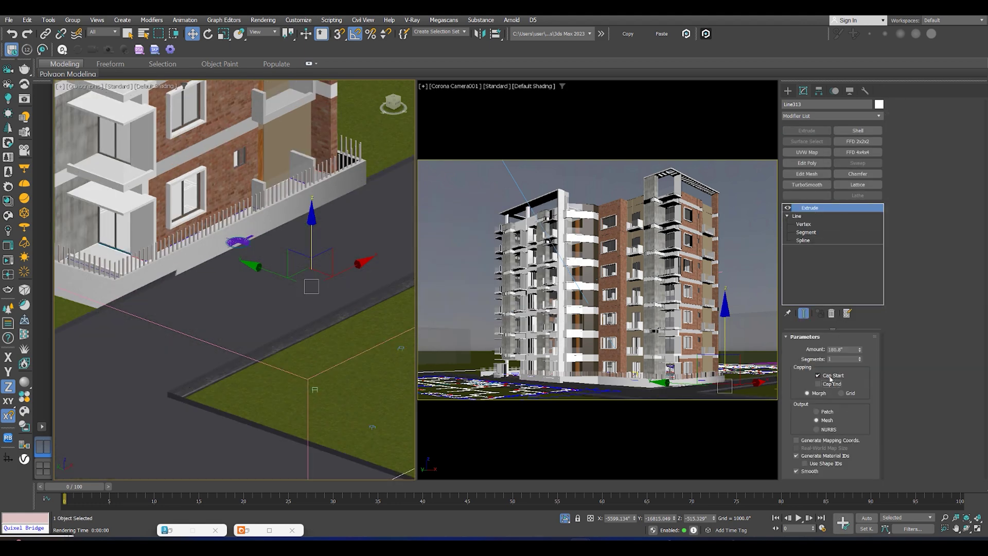
middle_drag(316, 261, 331, 204)
drag(328, 202, 329, 214)
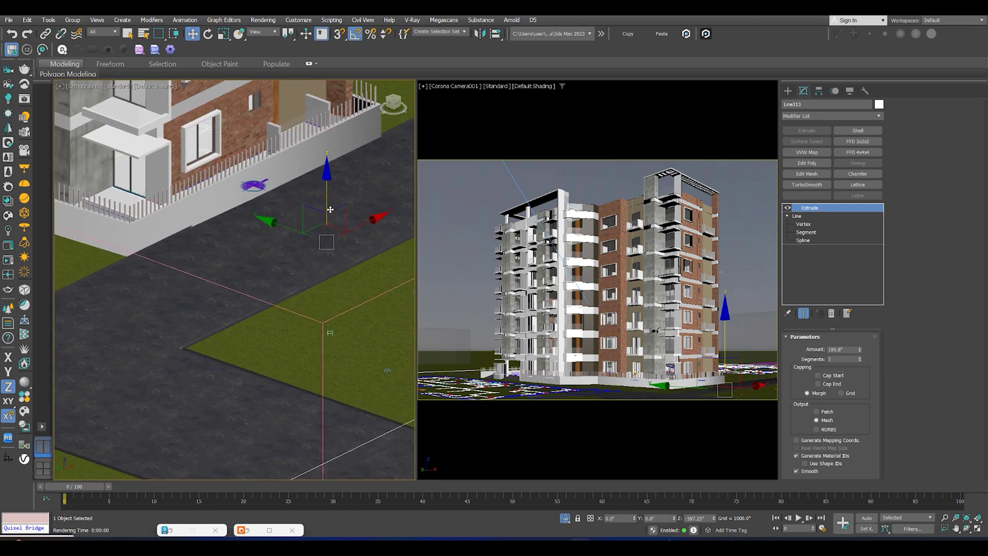
Convert the uncapped road border to an editable poly and add a Shell modifier.
right_click(329, 219)
mouse_move(360, 348)
click(448, 348)
click(858, 130)
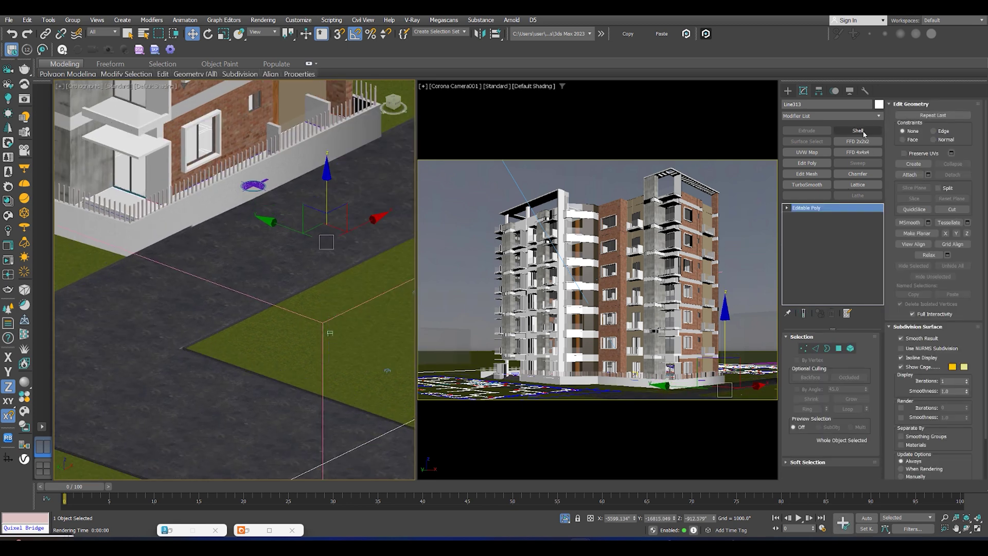
Set the border's Shell inner amount to 1000 inches and raise the border to about Z -894.
drag(865, 351, 699, 31)
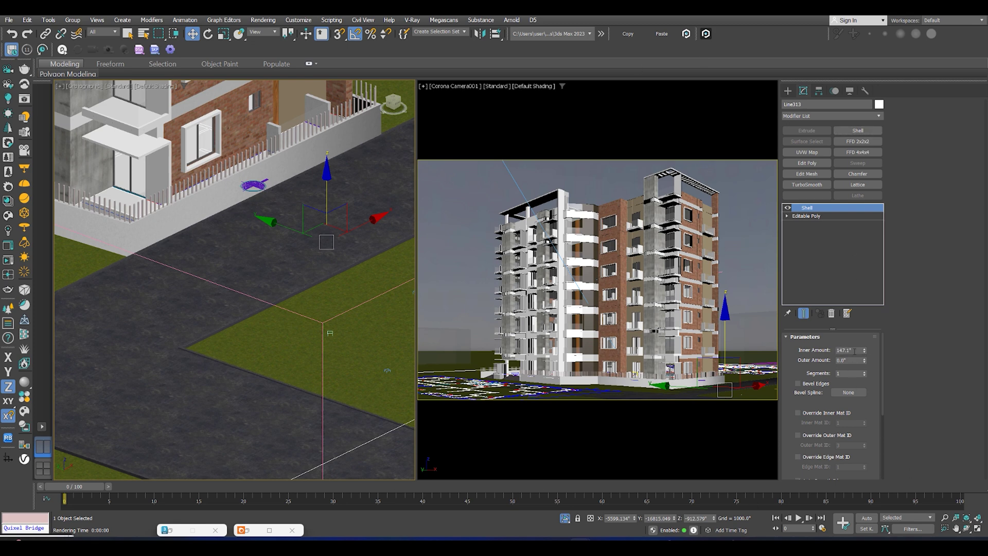
key(Return)
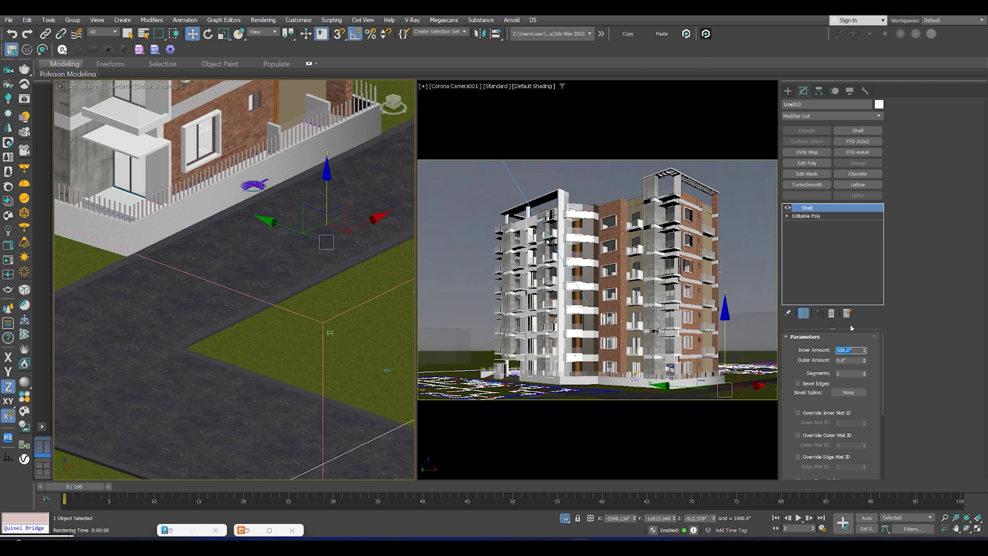
text(2000)
key(Return)
text(100)
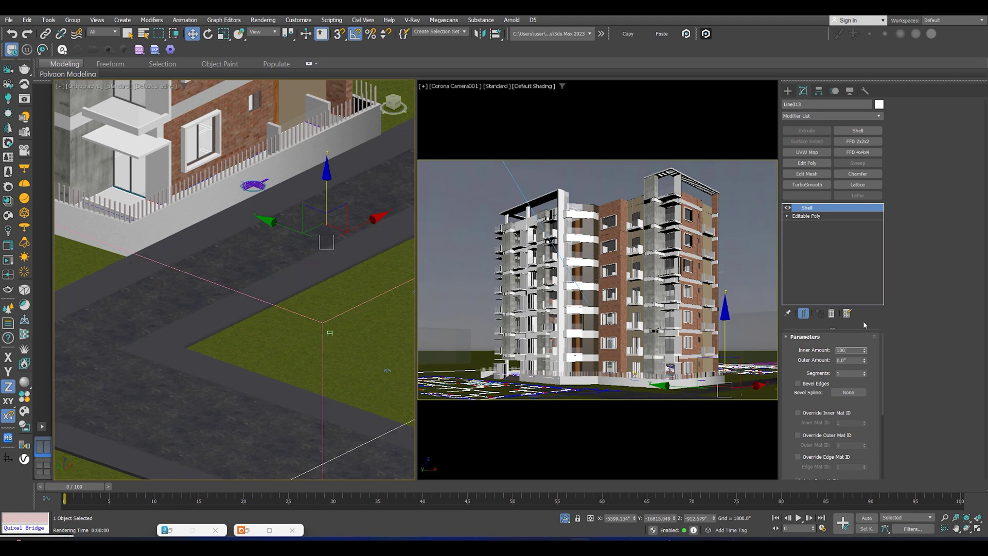
text(0)
key(Return)
scroll(317, 210, up, 5)
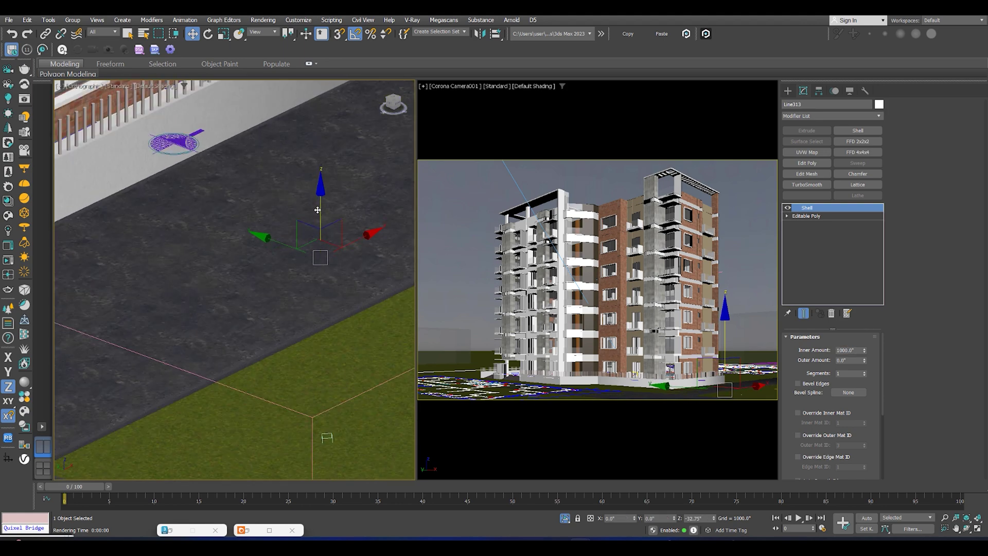
scroll(318, 210, down, 3)
Apply the grey block pavement material from the Chaos Cosmos Ground materials to the road border.
key(m)
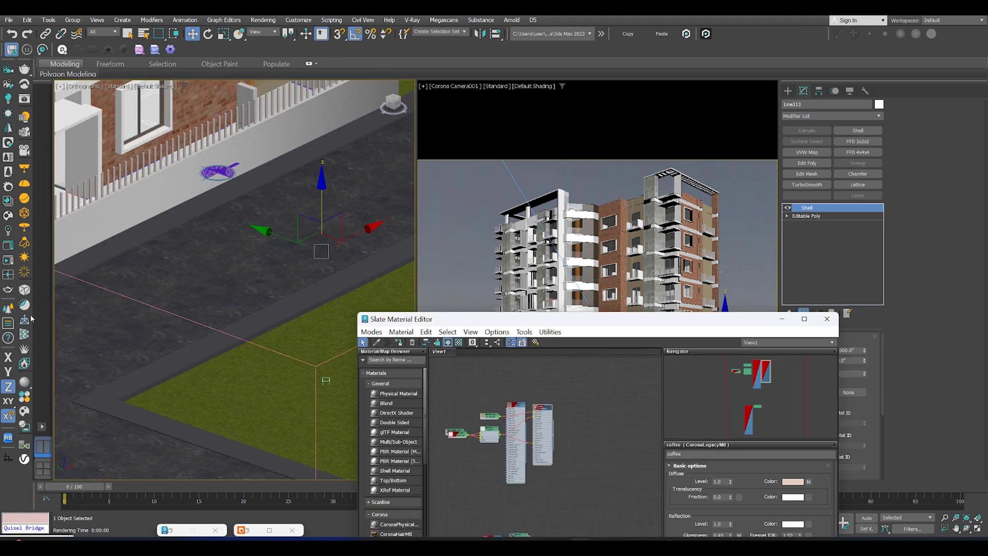
click(8, 230)
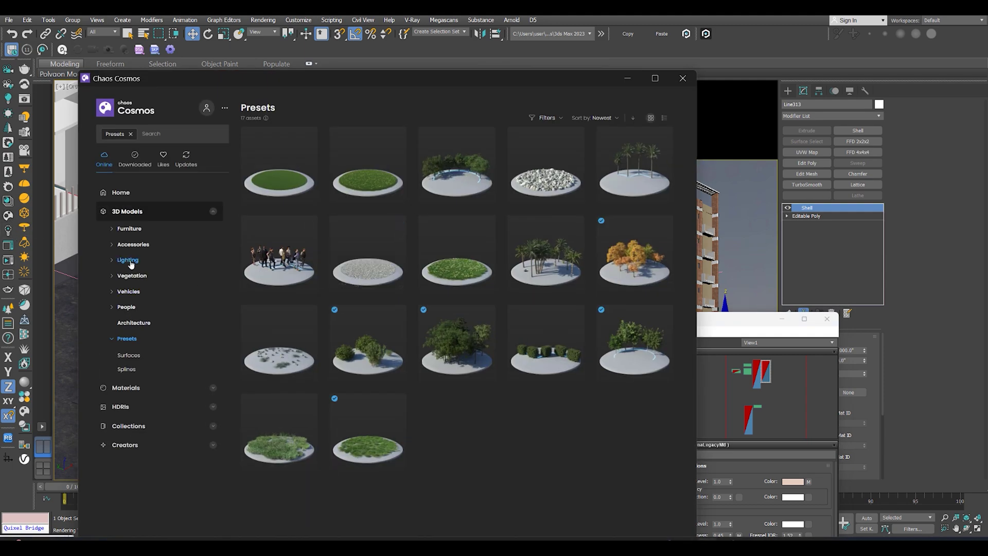
click(112, 161)
click(126, 387)
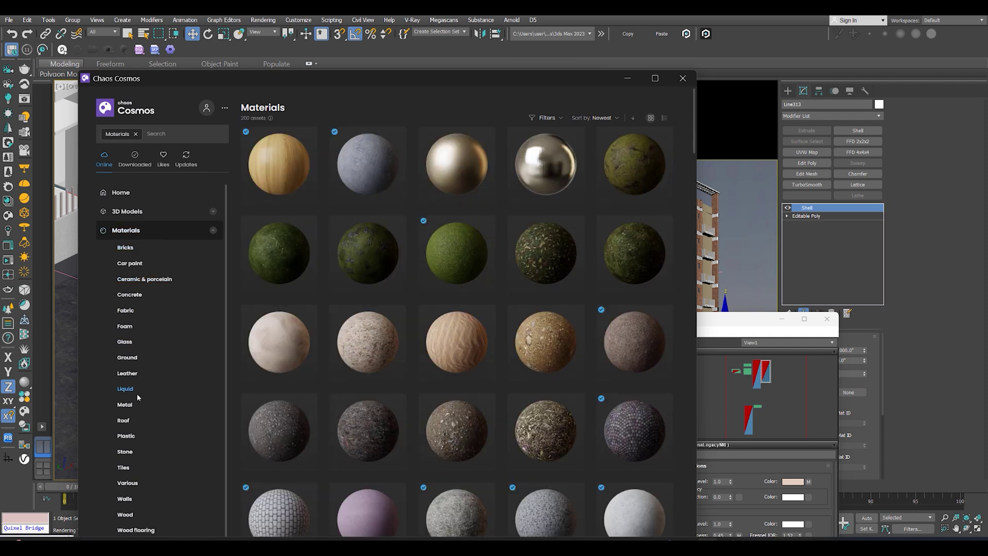
click(128, 357)
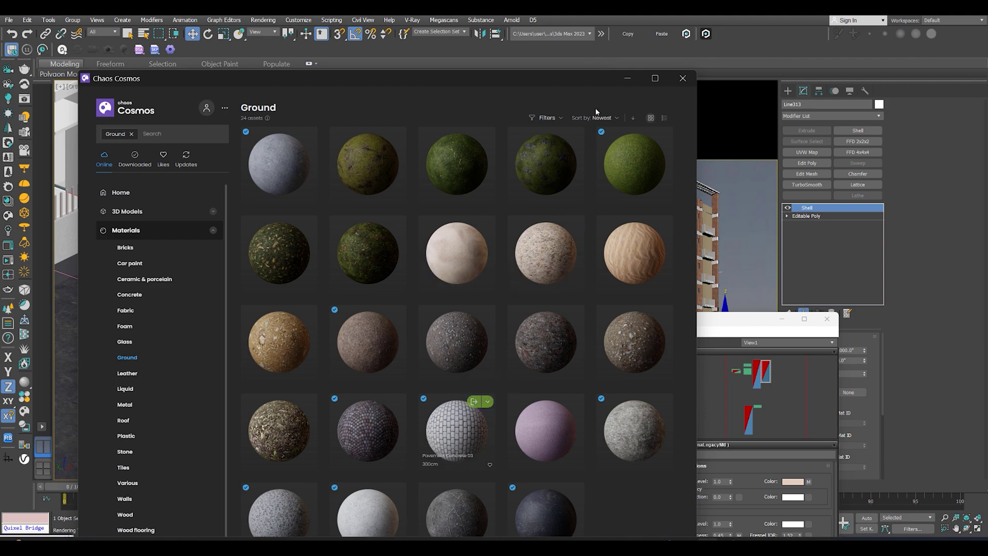
click(627, 78)
click(828, 318)
Add a UVW Map with Box mapping to the road border and try mapping sizes of 5 and 50 inches.
click(807, 152)
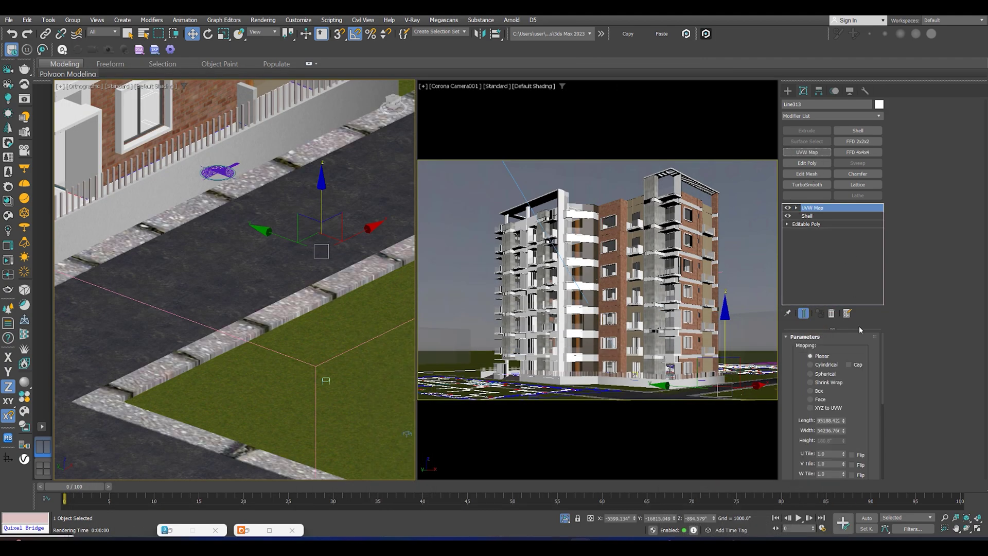
double_click(834, 431)
text(5)
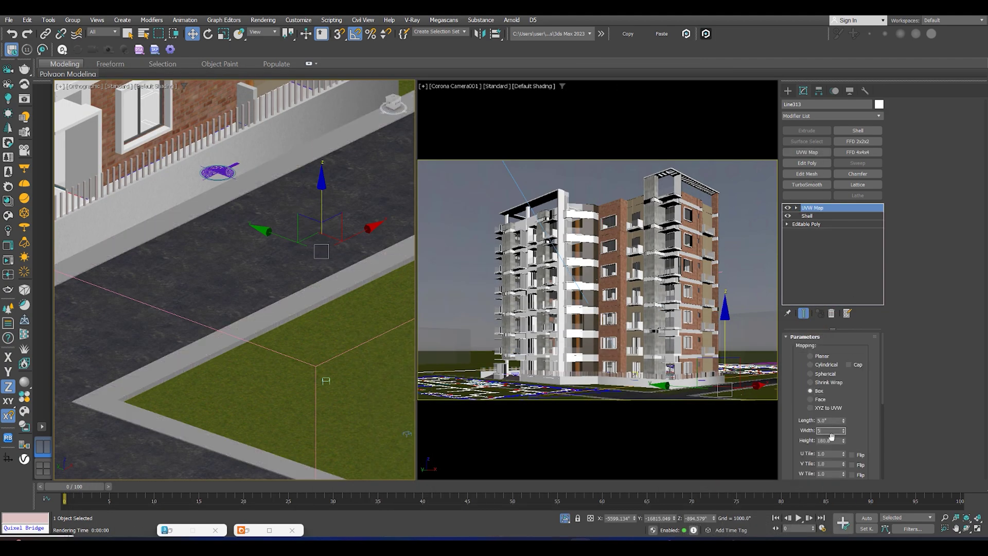
double_click(829, 441)
text(5)
click(833, 420)
double_click(829, 431)
text(50)
drag(834, 440, 780, 422)
text(50500)
Set the UVW Map's length, width and height to 500 inches.
key(Tab)
text(500)
key(Tab)
text(2500)
key(Return)
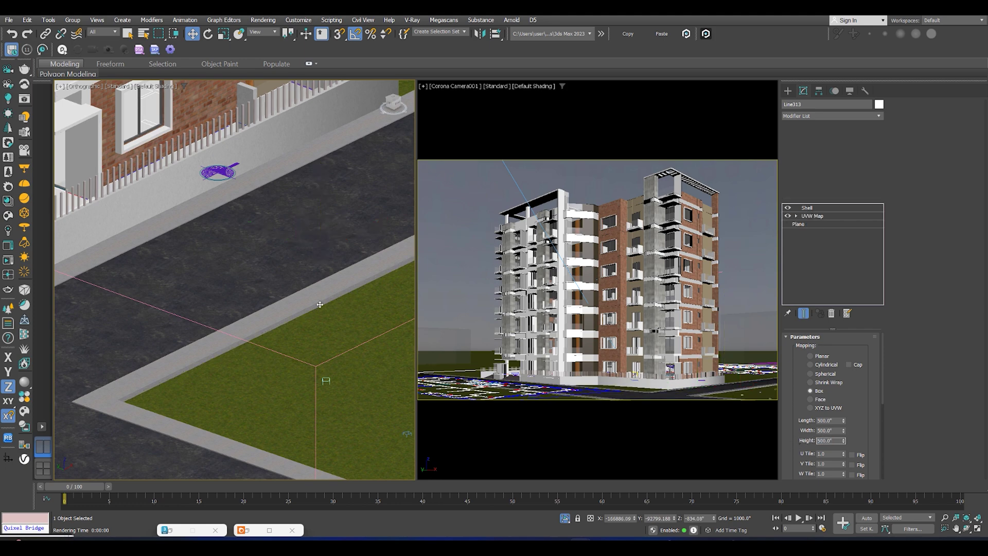
Scale up the border's UVW Map gizmo to about 855 percent to enlarge the paving pattern, and leave gizmo editing.
scroll(319, 293, up, 10)
click(796, 208)
click(813, 216)
scroll(288, 347, down, 10)
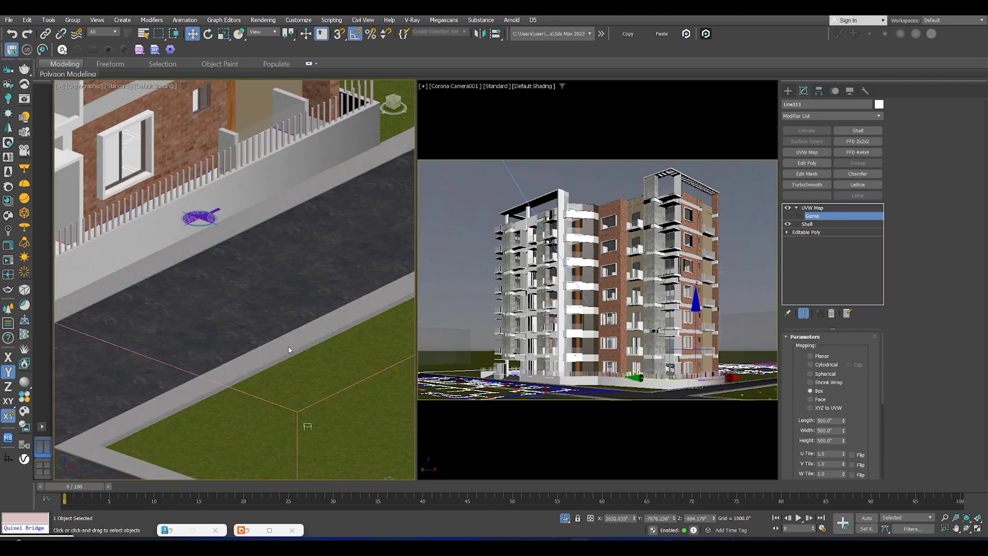
key(r)
click(698, 375)
drag(698, 374, 708, 505)
scroll(264, 323, down, 5)
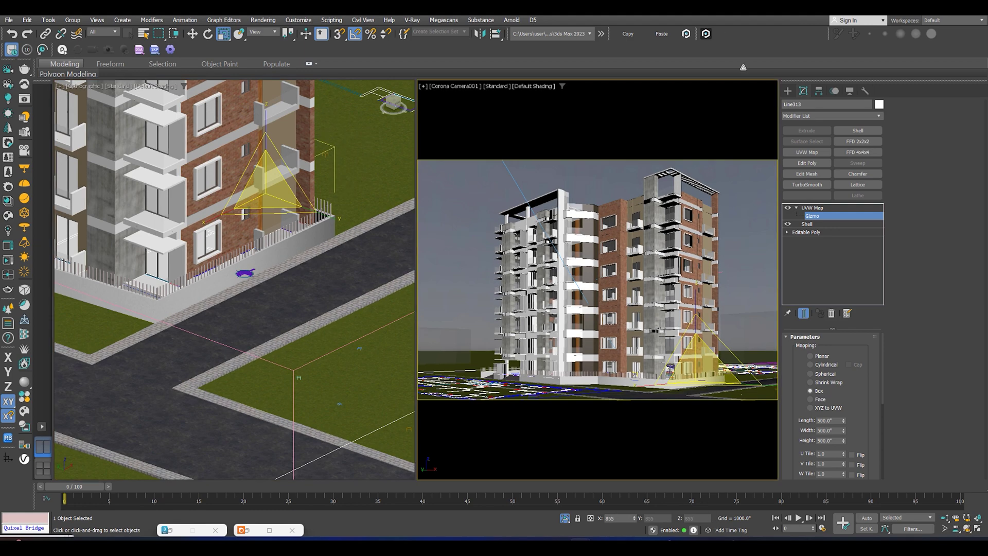
key(w)
scroll(264, 323, down, 3)
middle_drag(264, 322, 140, 381)
scroll(330, 332, up, 5)
scroll(269, 338, up, 4)
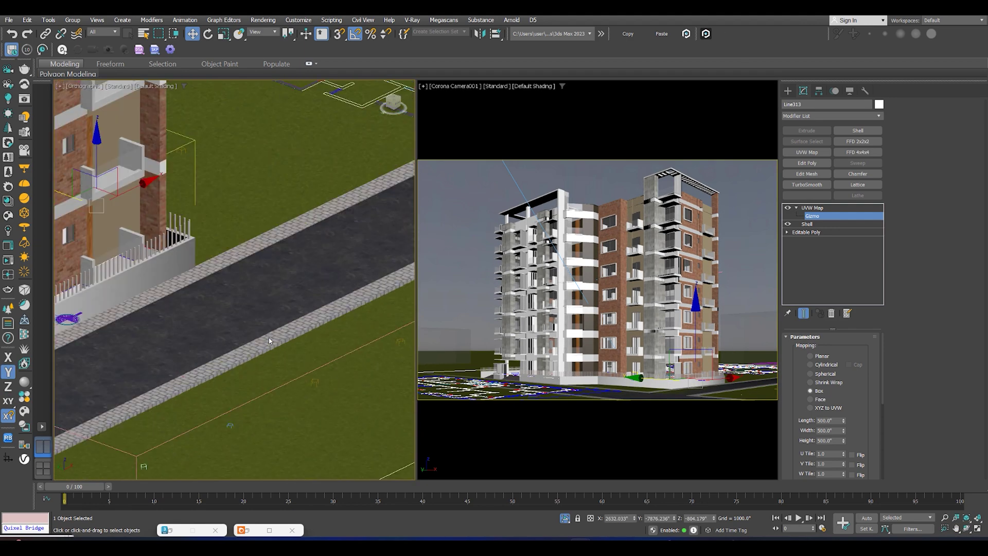
scroll(272, 337, down, 4)
click(814, 208)
Reduce the road border's Shell inner amount to 500 inches.
middle_drag(315, 335, 315, 344)
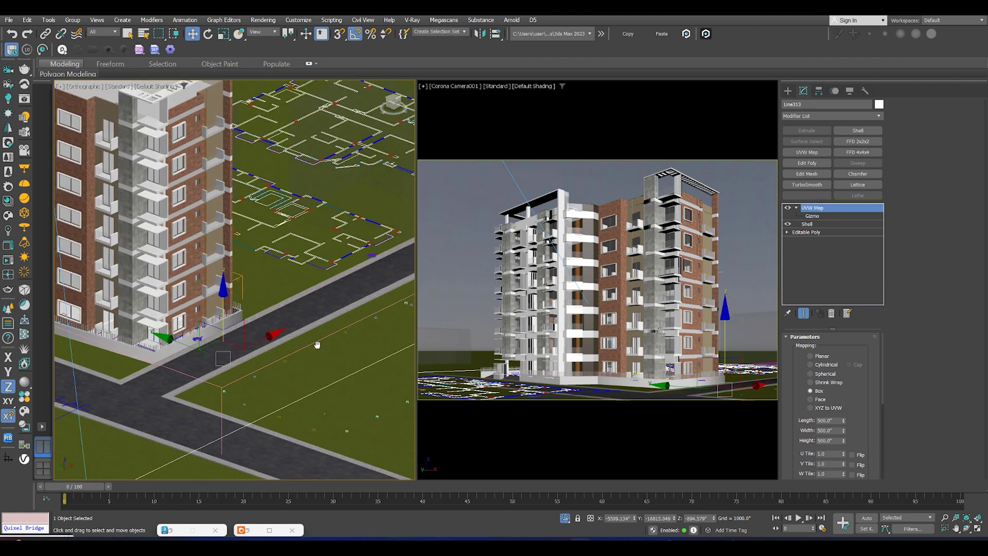
scroll(290, 365, up, 8)
click(269, 357)
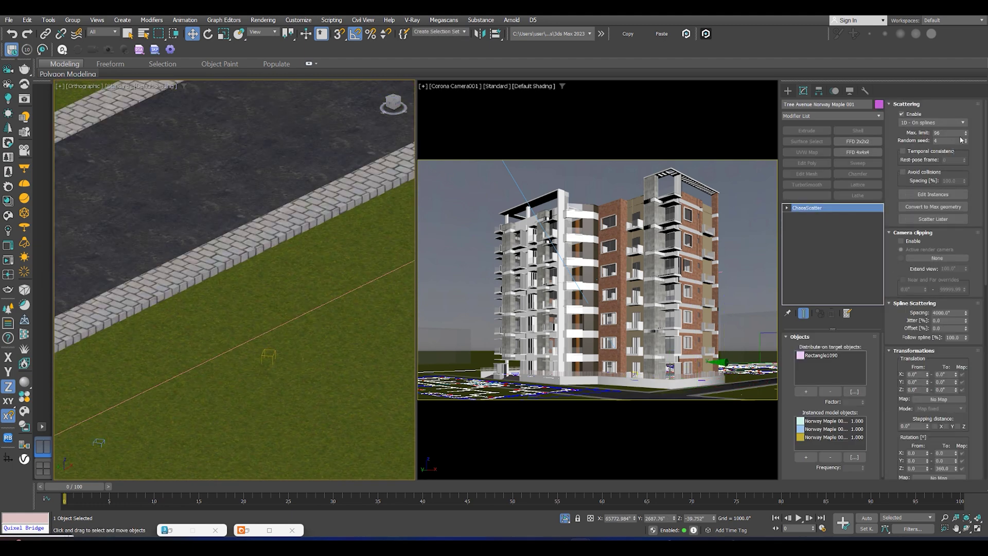
click(704, 276)
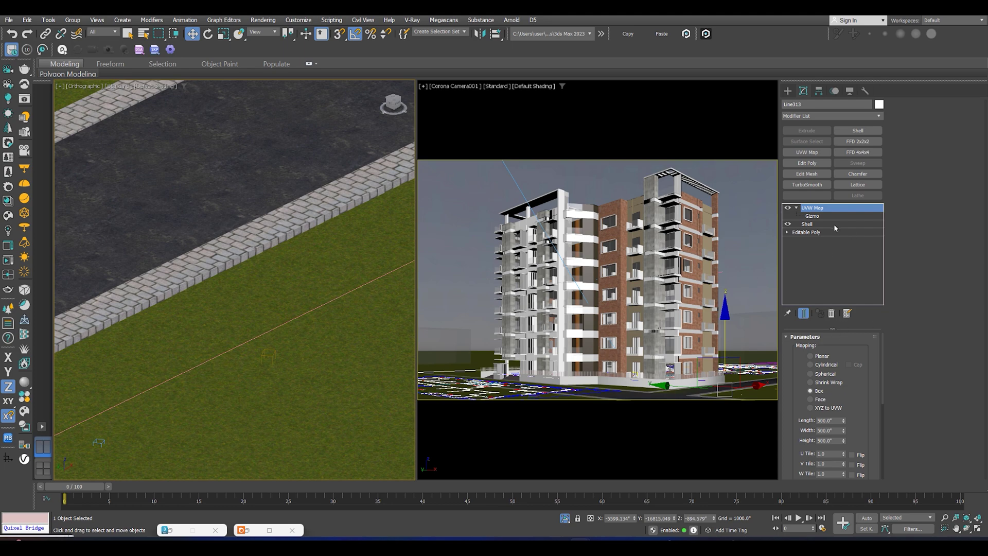
click(808, 224)
drag(864, 355, 851, 363)
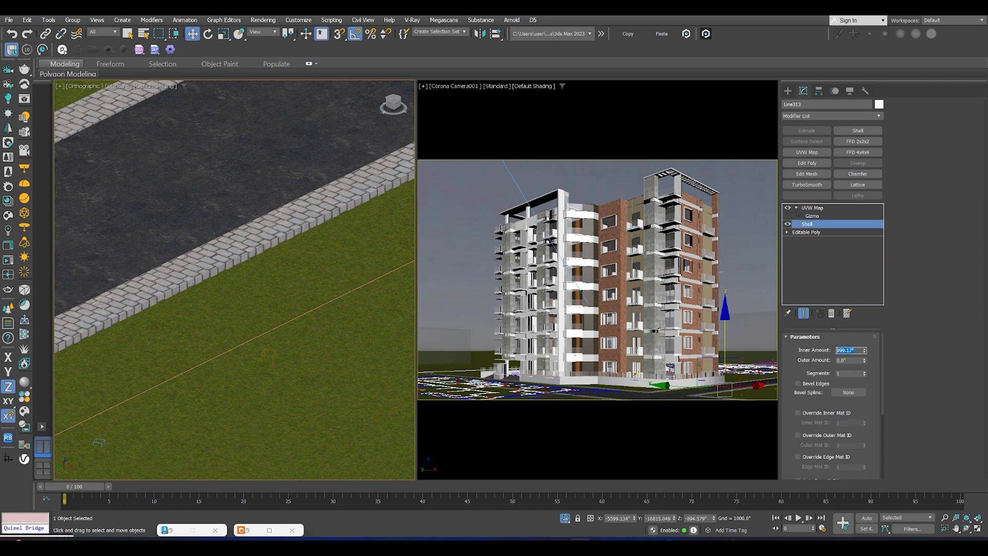
text(500)
key(Return)
Select the grass ground plane and raise it to about Z -703 against the paved road borders.
click(309, 311)
scroll(309, 311, down, 10)
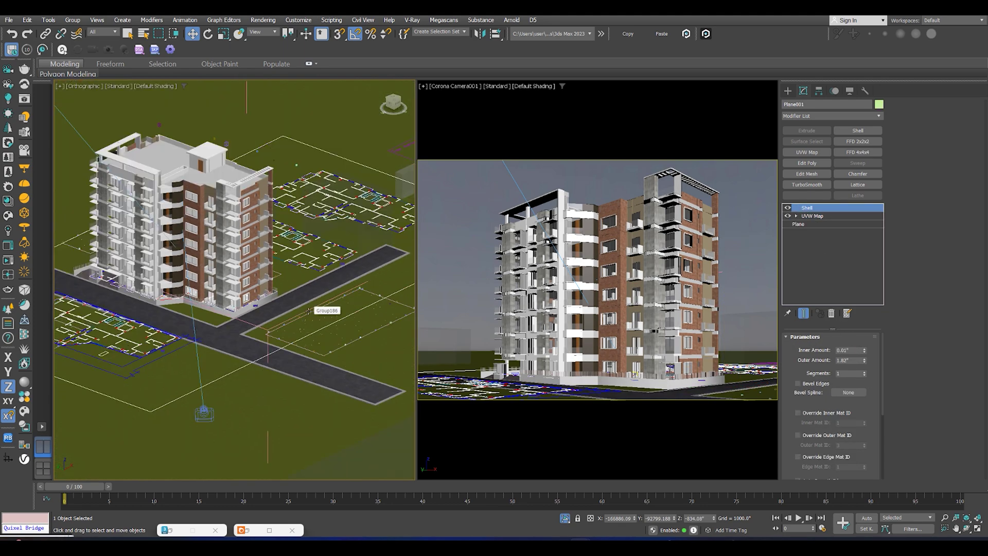
right_click(308, 282)
click(326, 231)
scroll(268, 304, up, 5)
middle_drag(155, 329, 255, 286)
scroll(255, 286, up, 4)
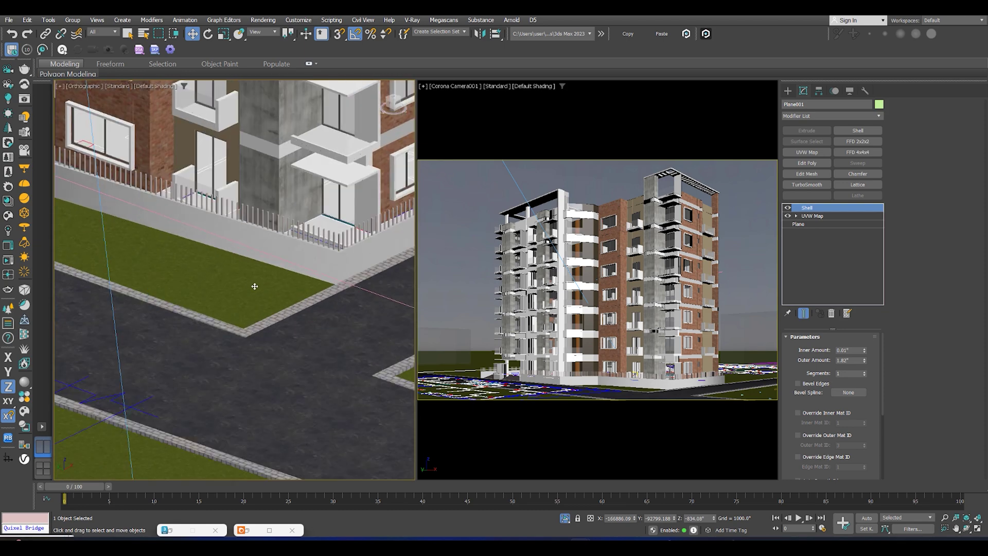
View the deselected scene through Corona Camera001, and return the modelling viewport to the top view.
click(354, 372)
key(c)
click(363, 212)
right_click(362, 209)
click(374, 165)
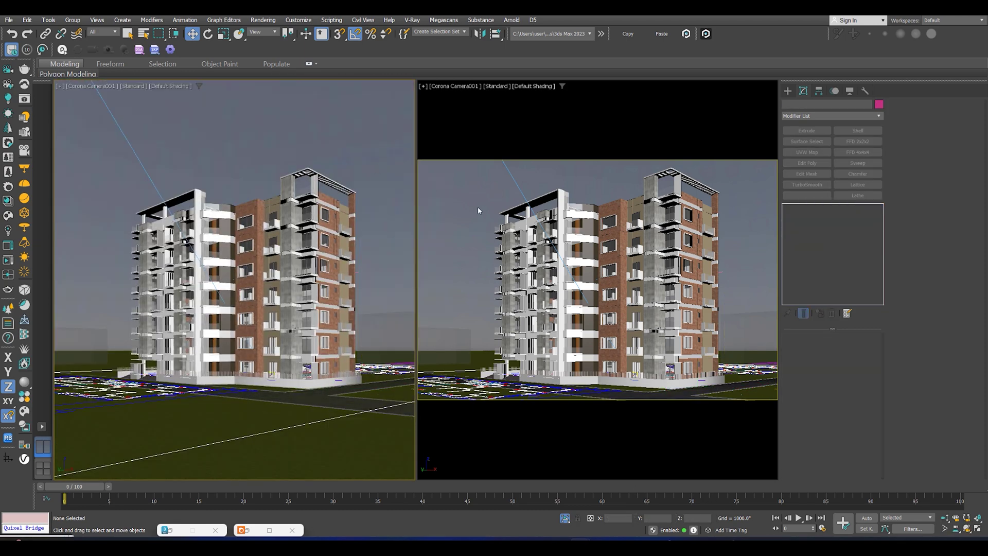
click(478, 210)
click(221, 247)
key(t)
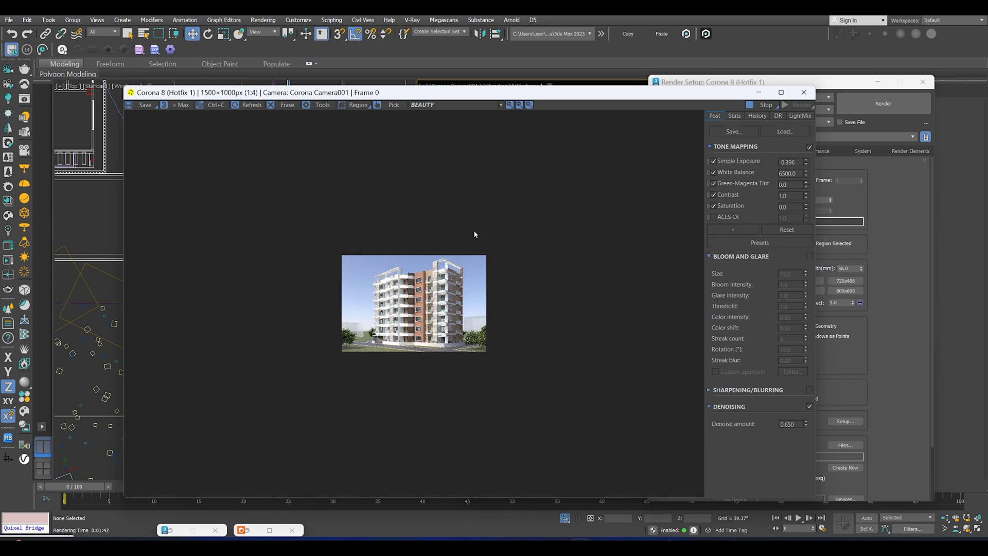
Examine the finished Corona render up close at the facade, road borders and trees, and close the frame buffer.
scroll(518, 242, up, 2)
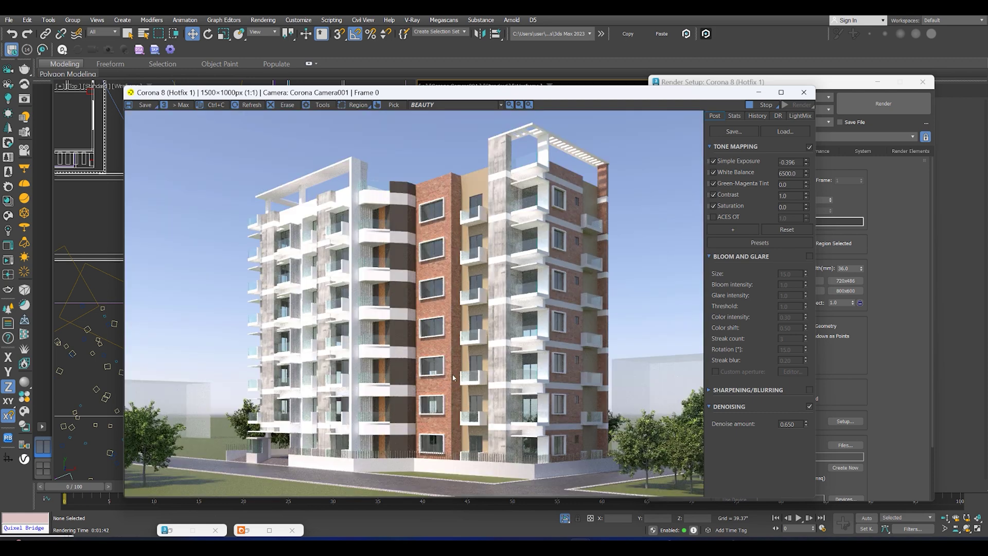
scroll(453, 377, up, 1)
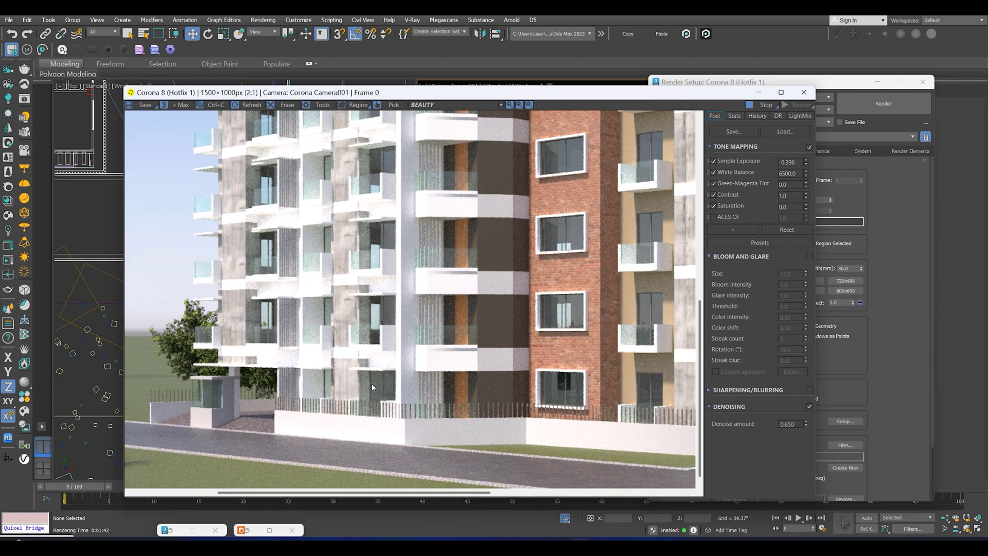
scroll(373, 387, down, 1)
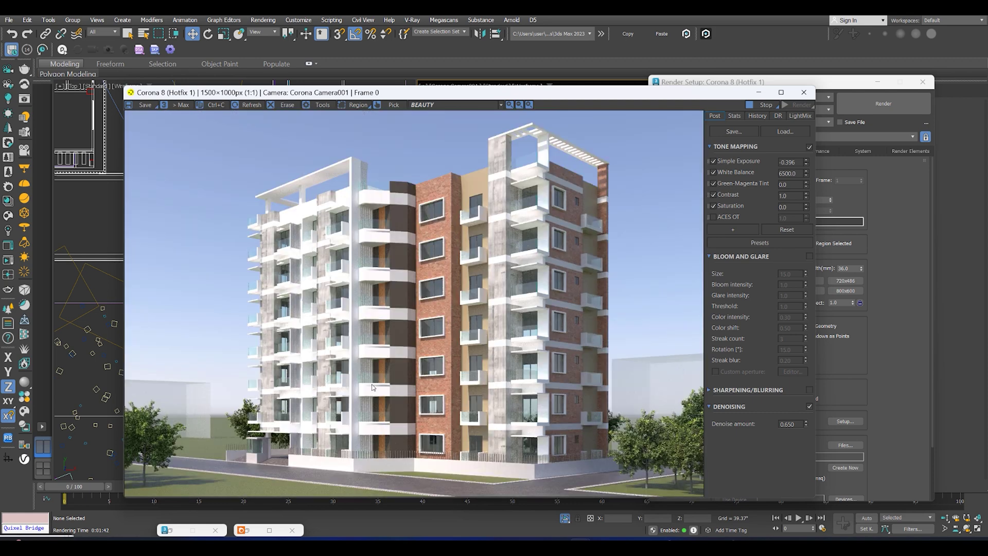
scroll(565, 293, up, 3)
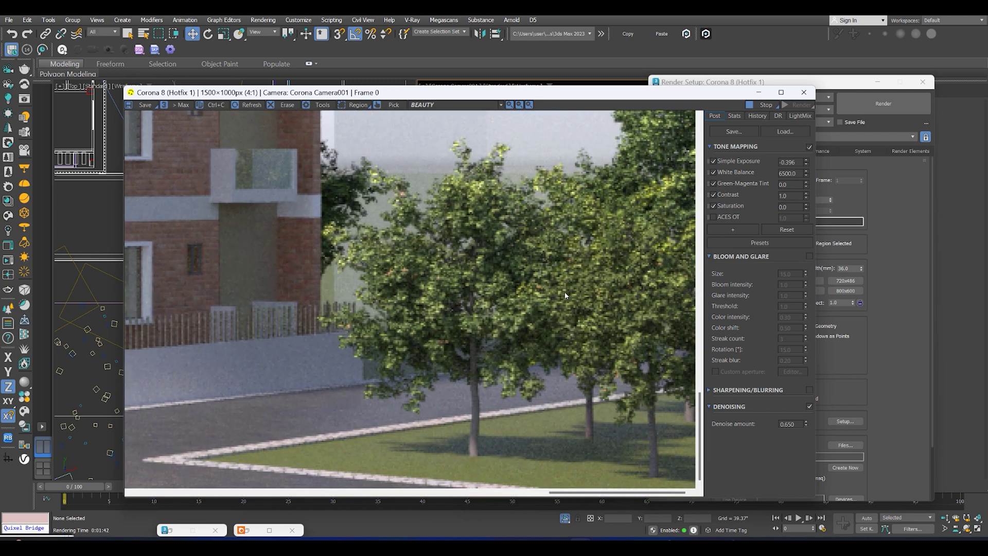
scroll(565, 294, down, 2)
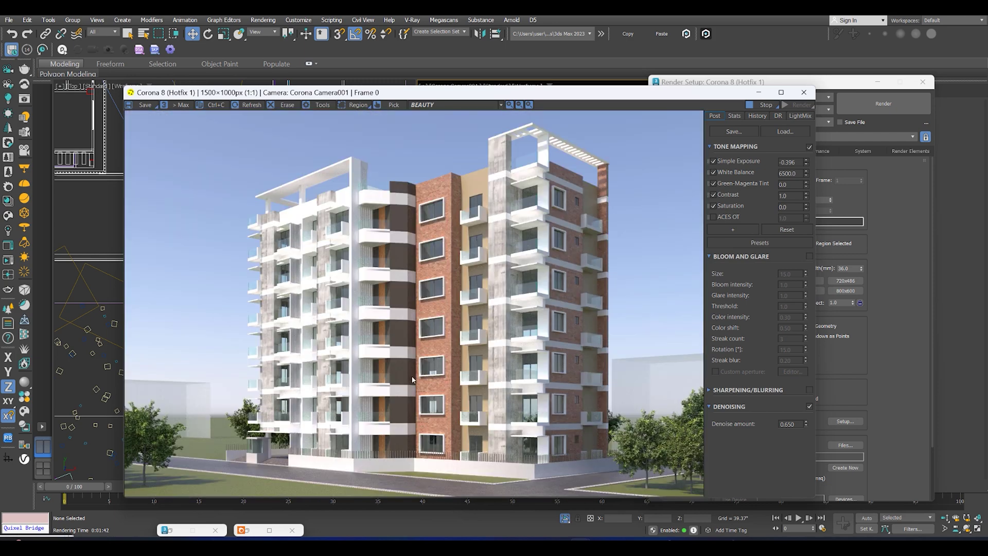
scroll(209, 450, up, 1)
scroll(405, 356, down, 1)
scroll(667, 221, down, 1)
scroll(667, 221, up, 1)
click(804, 92)
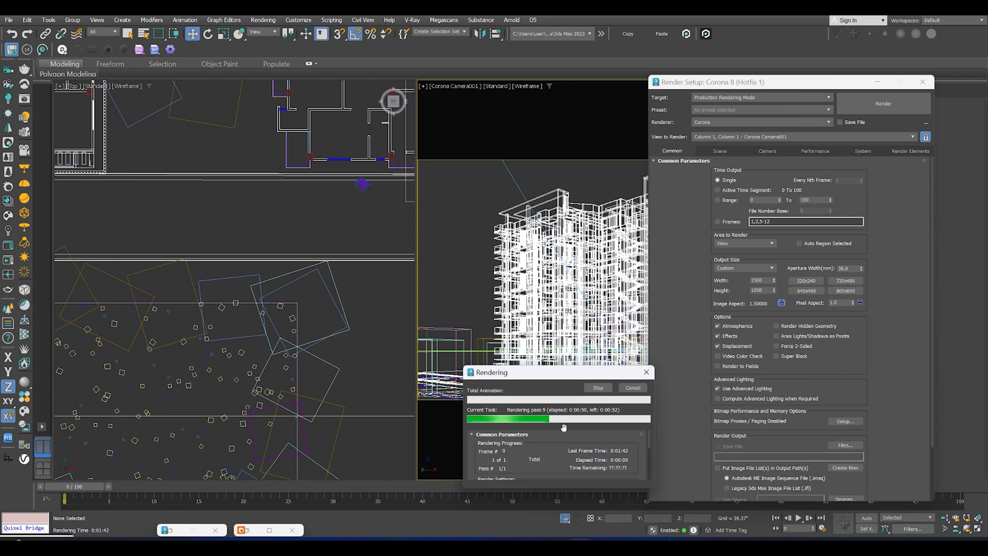
Switch both viewports to shaded display, select the tree scatter's boundary spline and raise it slightly against the grass ground.
key(F3)
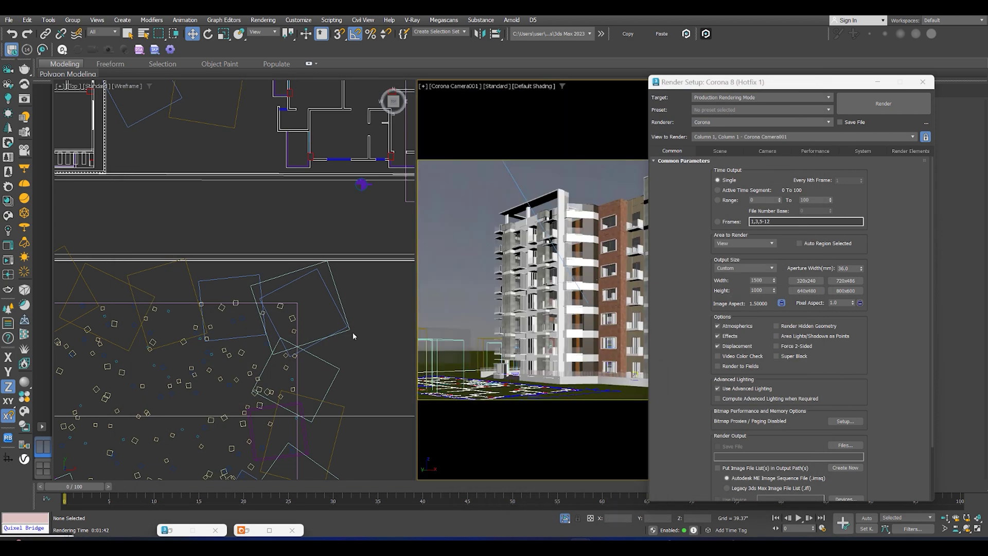
click(297, 311)
key(z)
alt+middle_drag(296, 313, 262, 252)
key(F3)
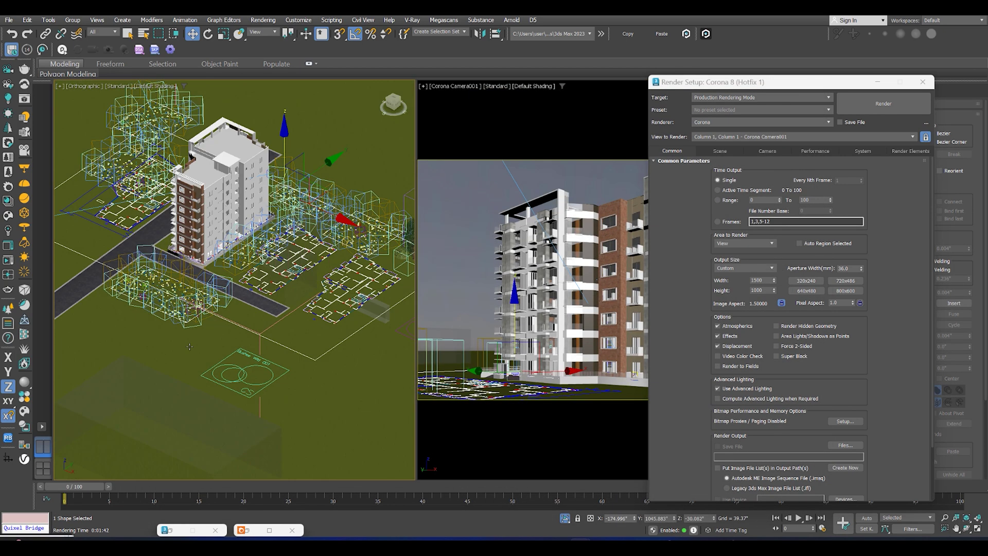
scroll(247, 288, up, 6)
mouse_move(247, 288)
middle_down()
mouse_move(230, 327)
mouse_move(243, 361)
middle_up()
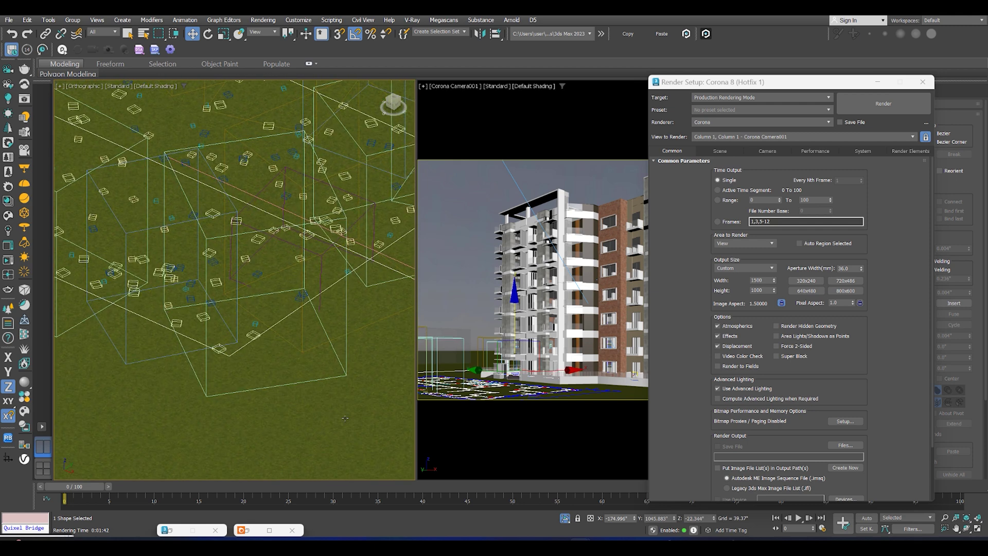
scroll(345, 418, down, 3)
Start Corona interactive rendering of the camera view and place the frame buffer clear of the modelling viewport.
click(467, 272)
click(9, 261)
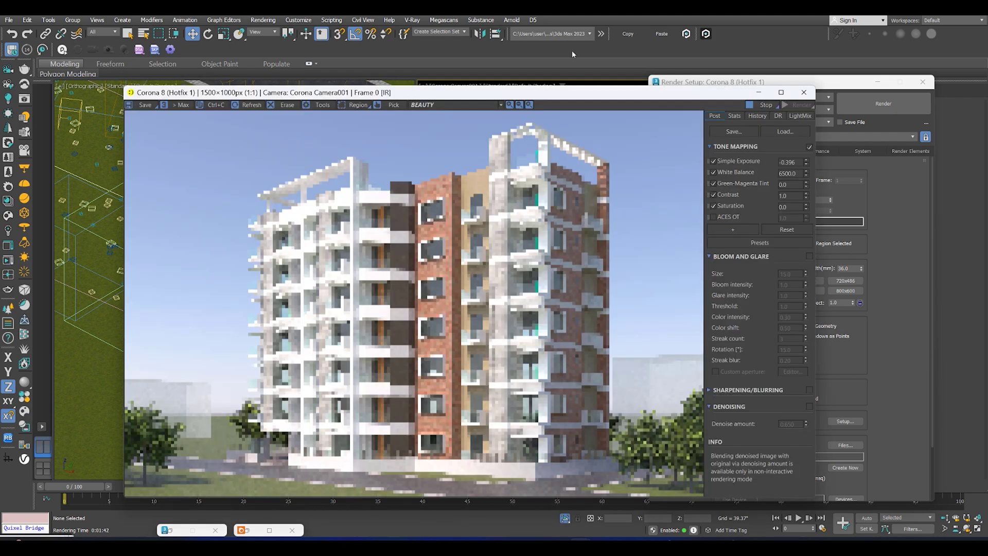
drag(541, 92, 720, 161)
scroll(216, 295, down, 4)
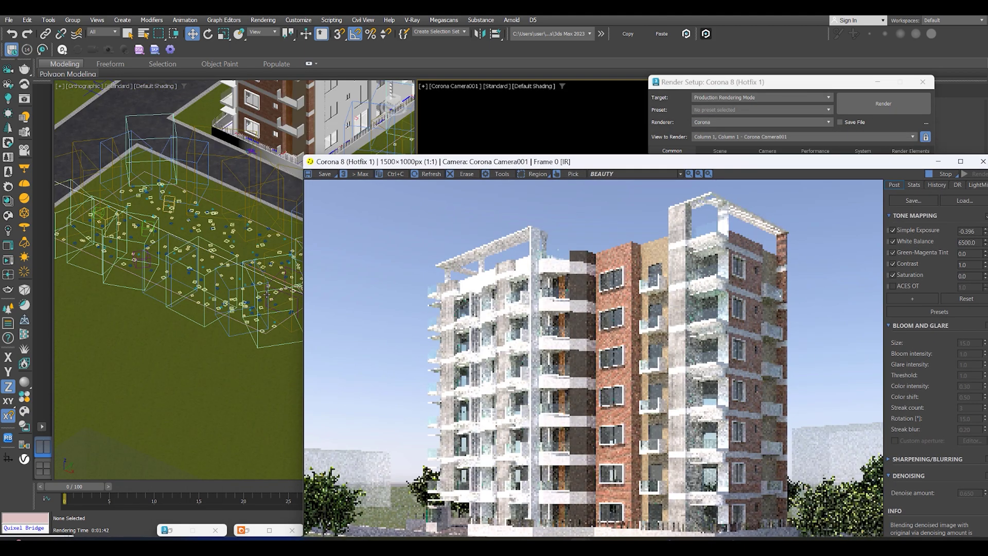
Select the Corona Sun in the top view and move it to the opposite, north-east side of the building.
middle_click(216, 295)
key(t)
scroll(216, 295, down, 10)
scroll(216, 294, up, 2)
click(224, 256)
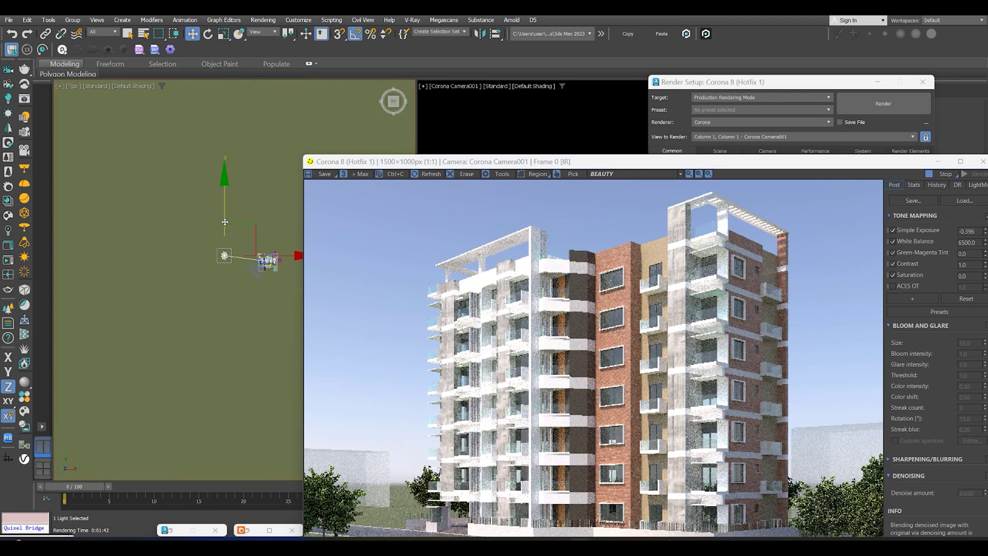
drag(225, 222, 225, 159)
scroll(243, 273, down, 2)
middle_drag(242, 272, 140, 269)
scroll(140, 269, down, 2)
drag(159, 228, 228, 241)
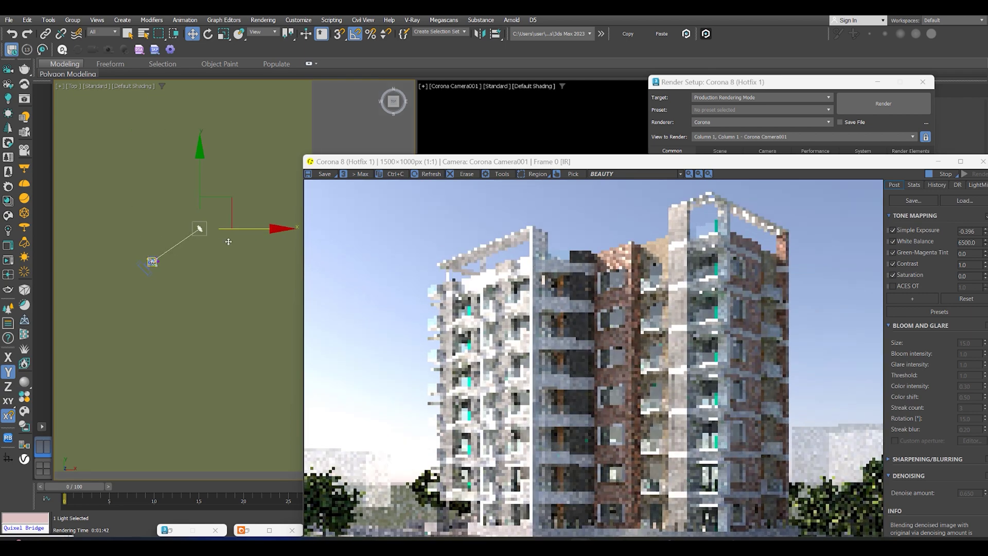
Try the sun south-east of the building, at about X 21538 and Y -34247, beside the repositioned frame buffer.
middle_drag(228, 241, 205, 185)
drag(217, 176, 195, 288)
middle_drag(195, 289, 196, 211)
drag(196, 214, 176, 215)
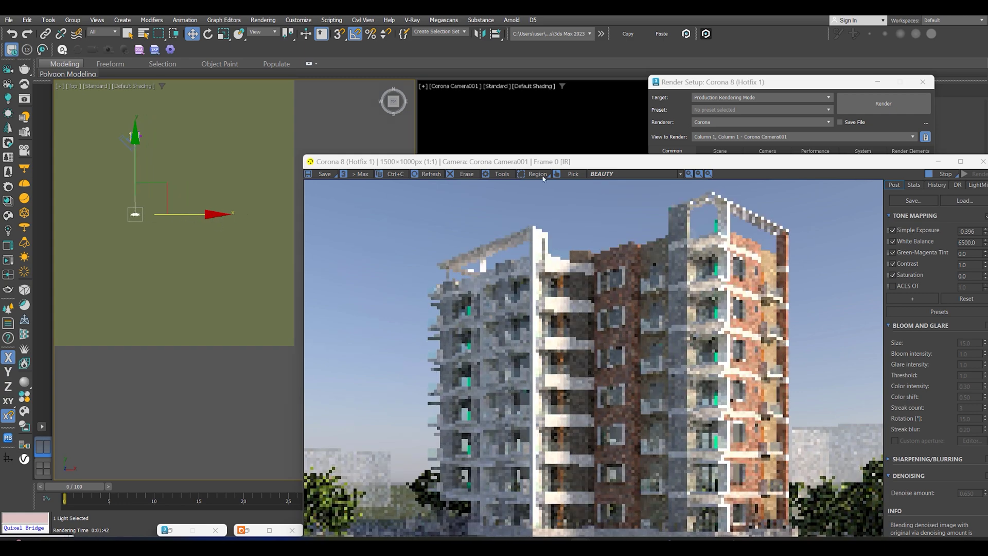
drag(592, 162, 504, 99)
drag(188, 214, 237, 214)
mouse_move(161, 218)
middle_down()
mouse_move(161, 259)
mouse_move(169, 202)
middle_up()
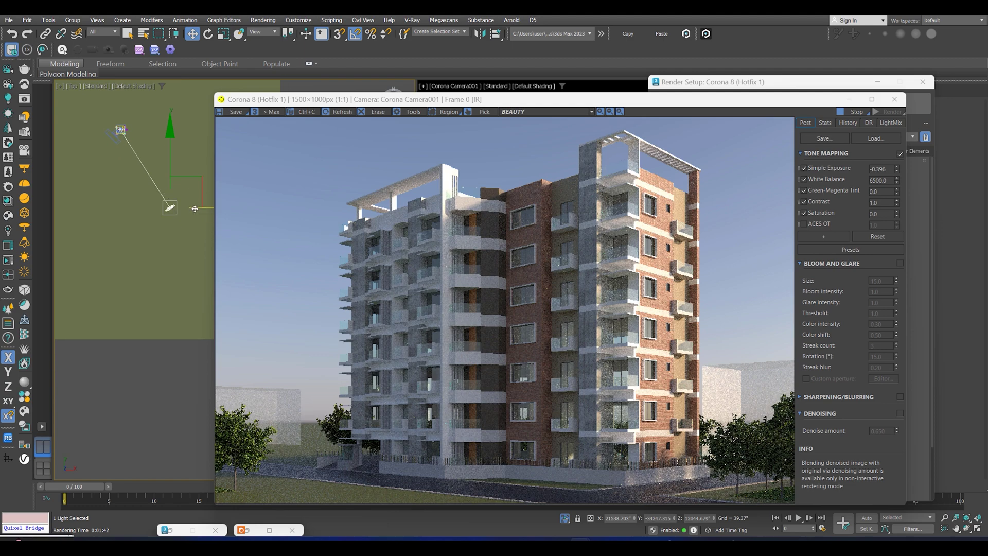
In the front view, raise the sun to about Z 44264 and shift it to about X 10946.
key(f)
drag(165, 147, 164, 124)
middle_drag(180, 149, 146, 180)
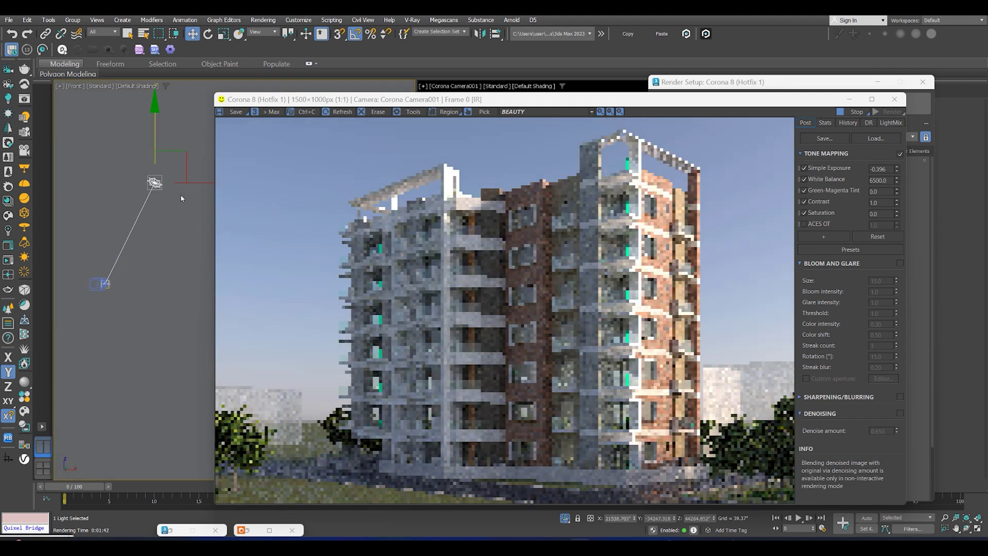
drag(191, 183, 168, 191)
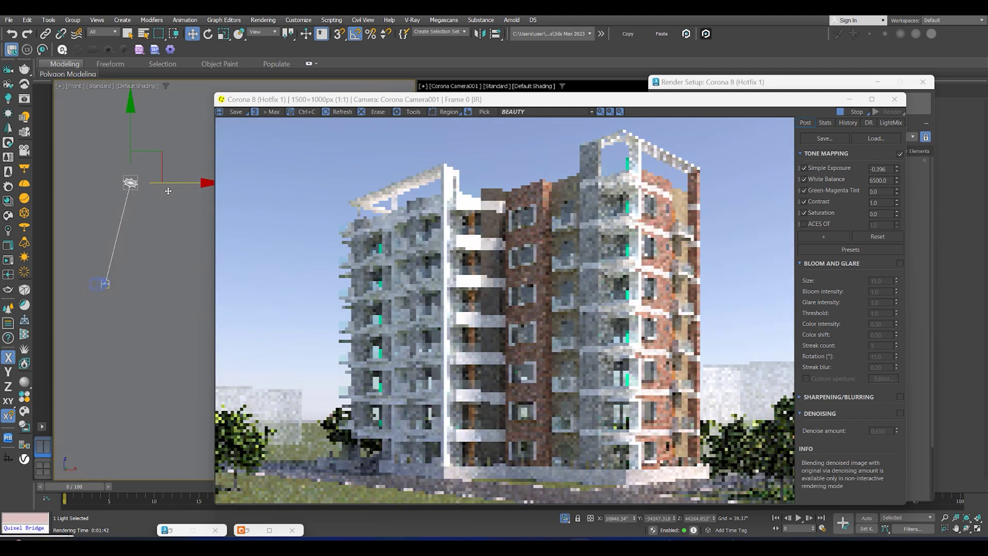
Examine the balconies, brick facade and shadows in the interactive render under the raised sun.
scroll(455, 258, up, 1)
scroll(455, 259, down, 1)
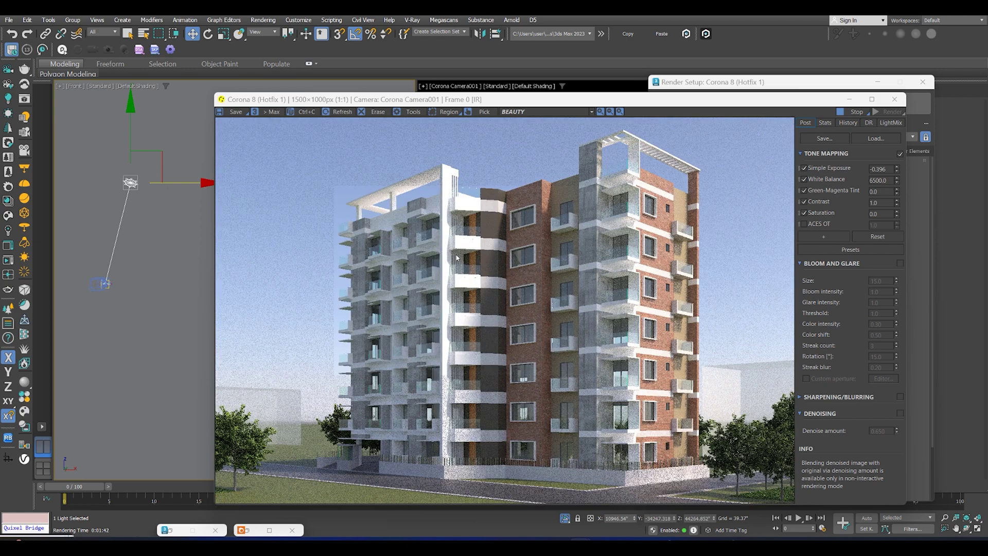
drag(587, 103, 521, 88)
scroll(389, 257, up, 1)
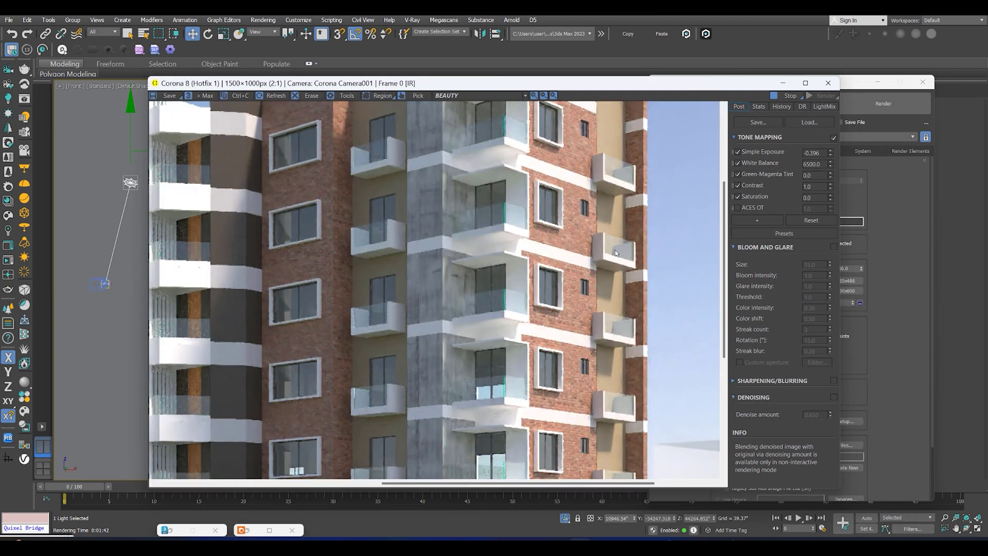
scroll(388, 257, down, 1)
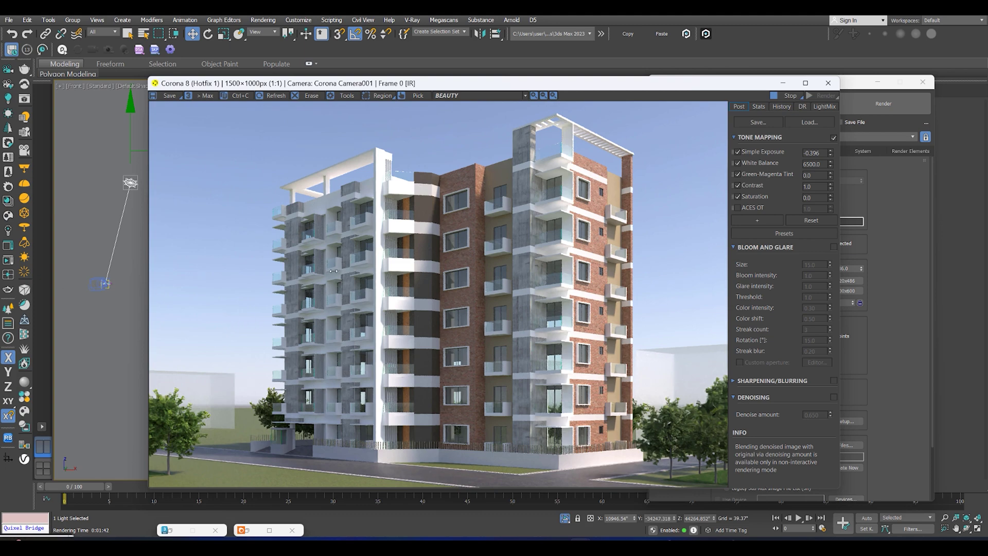
scroll(334, 271, up, 1)
In the top view, move the sun to the building's south-west side at about X -37863.
middle_drag(117, 278, 132, 234)
key(t)
middle_drag(97, 174, 41, 261)
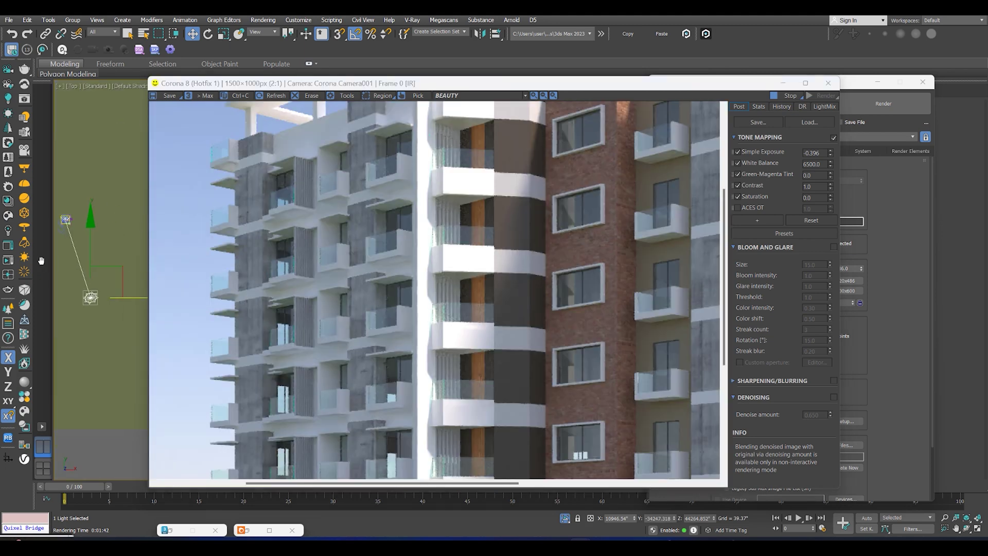
drag(92, 288, 48, 290)
middle_drag(96, 297, 130, 267)
drag(101, 282, 34, 230)
scroll(512, 298, down, 1)
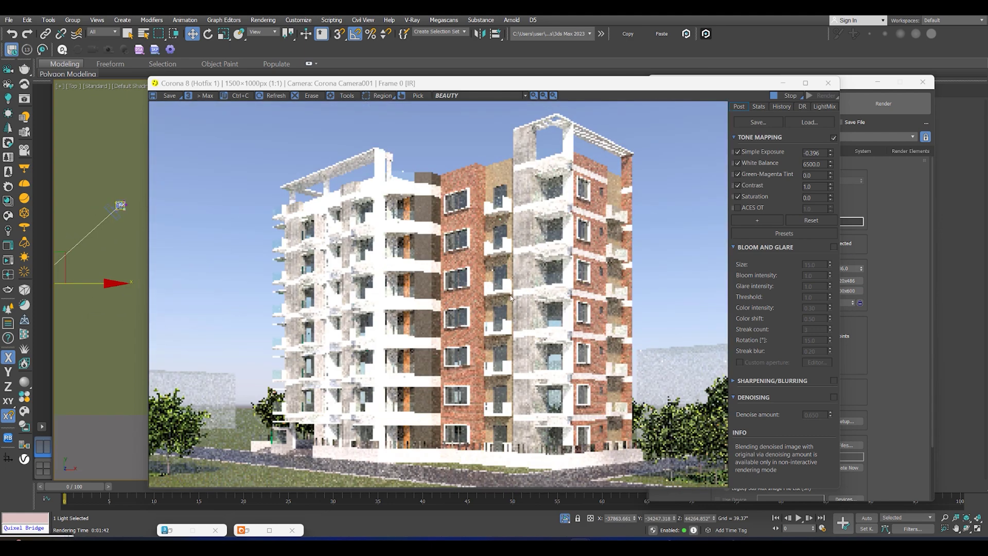
middle_drag(91, 294, 142, 323)
Shrink the render frame buffer to 950×633 px and move the sun to about Y 20642 in the top view.
drag(150, 78, 352, 219)
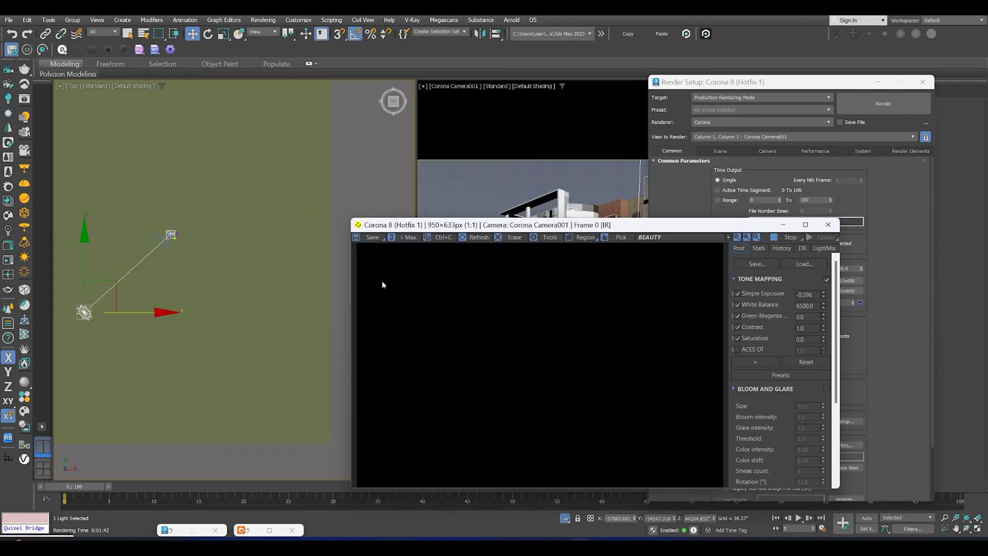
middle_drag(158, 311, 217, 345)
drag(143, 282, 143, 157)
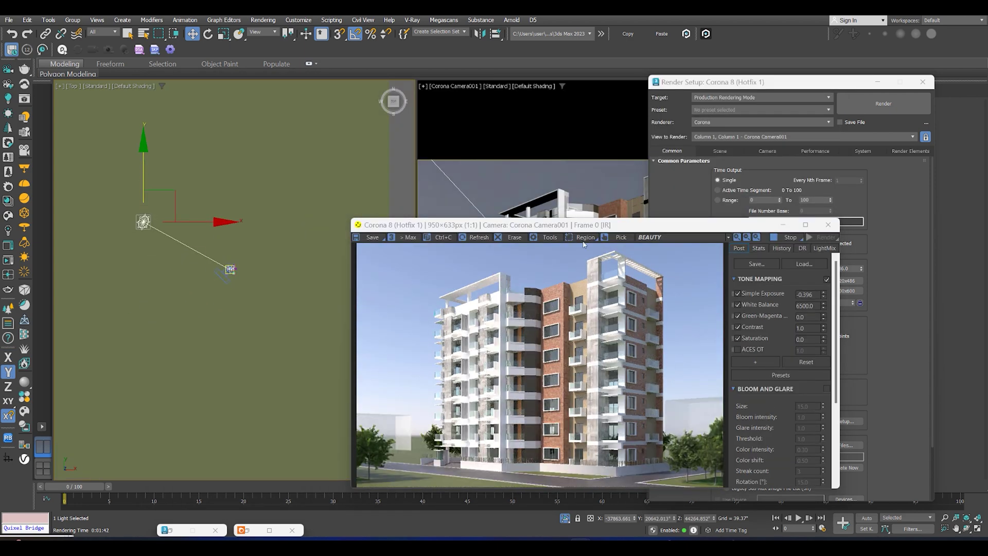
drag(584, 225, 486, 168)
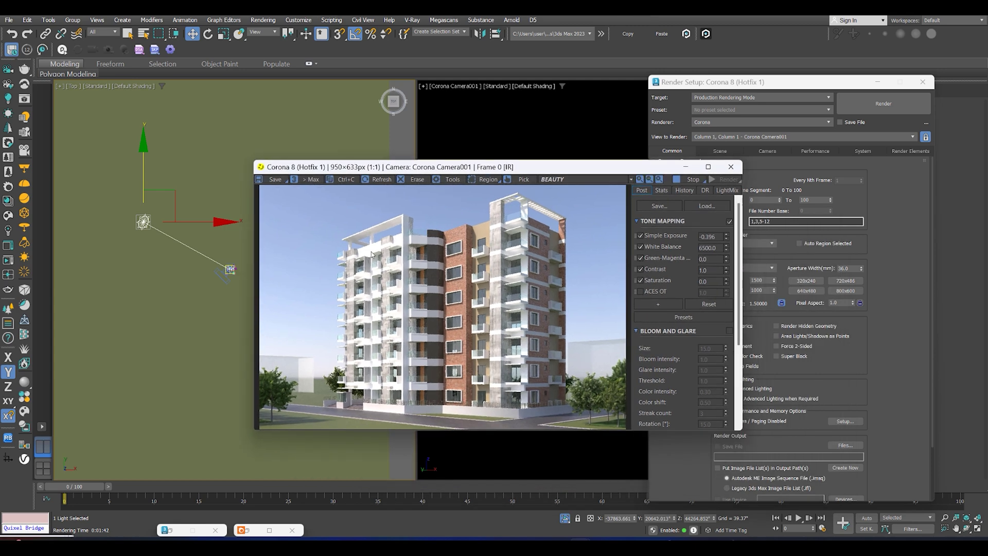
Examine the facade lighting and shadows up close in the smaller interactive render.
scroll(309, 415, up, 1)
scroll(380, 383, down, 1)
scroll(440, 308, up, 1)
scroll(406, 308, down, 1)
scroll(332, 305, up, 1)
scroll(363, 302, down, 1)
Close the render setup and set the Corona Sun's intensity to 0.04.
click(919, 83)
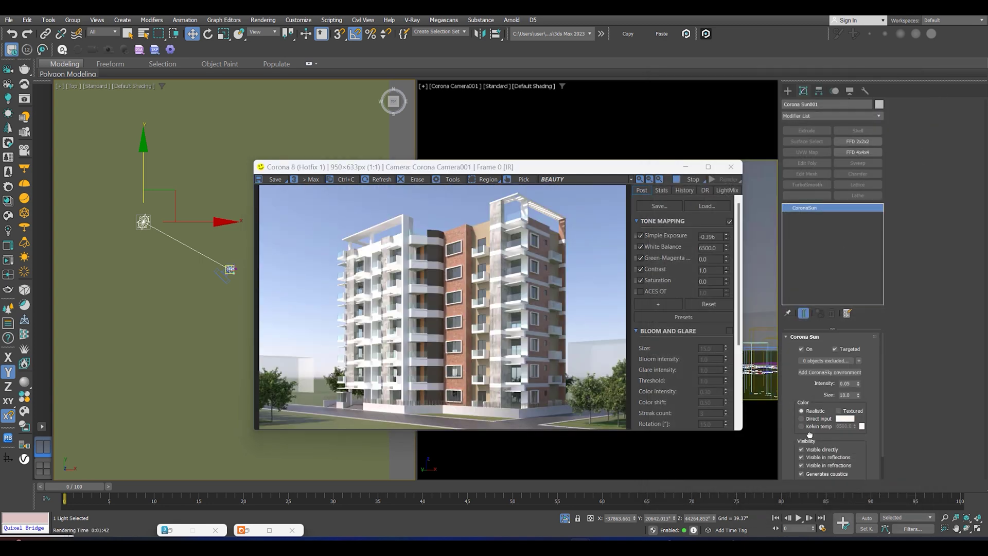
click(858, 385)
click(858, 386)
click(858, 385)
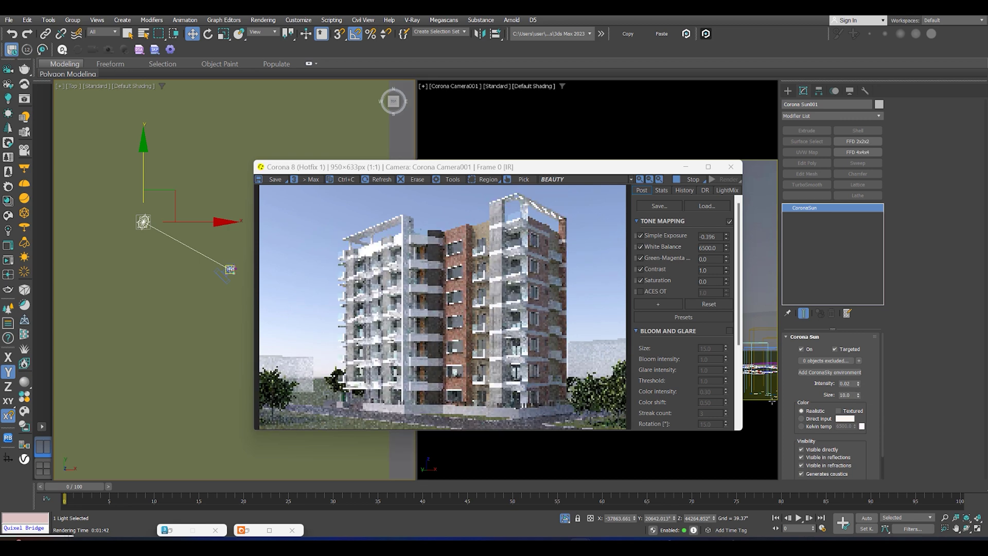
click(858, 383)
click(858, 383)
click(858, 383)
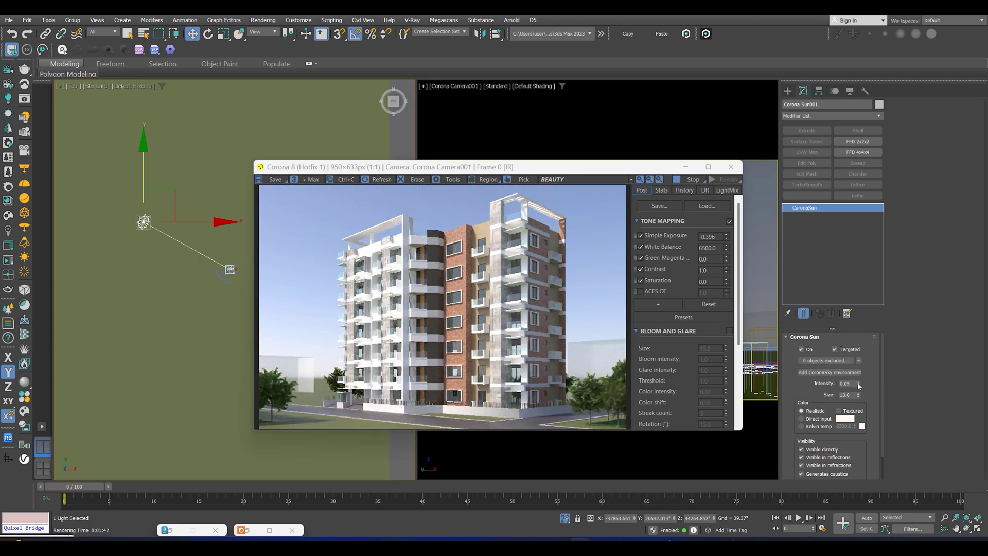
click(858, 385)
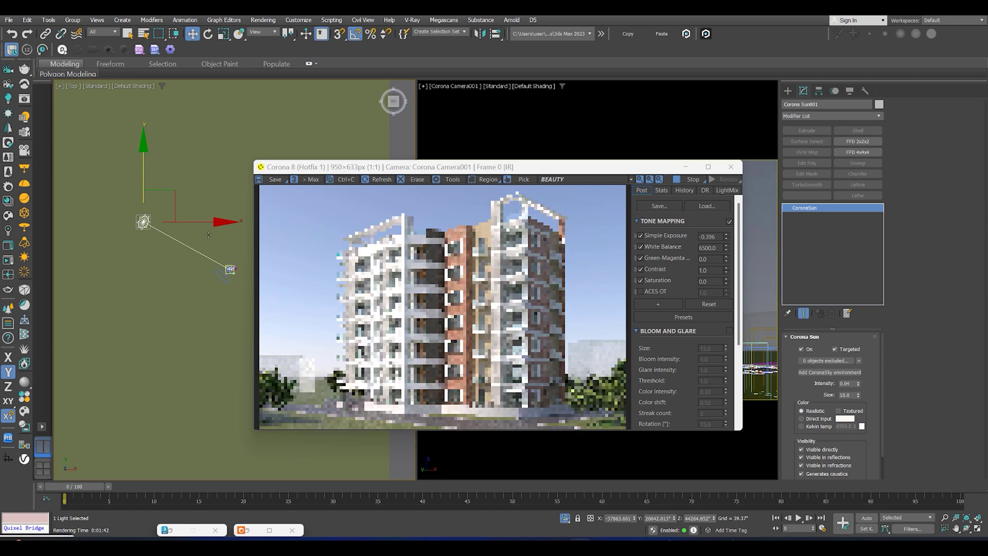
Move the sun back to the building's south side at about Y -24782 in the top view.
scroll(330, 246, up, 3)
scroll(340, 297, down, 3)
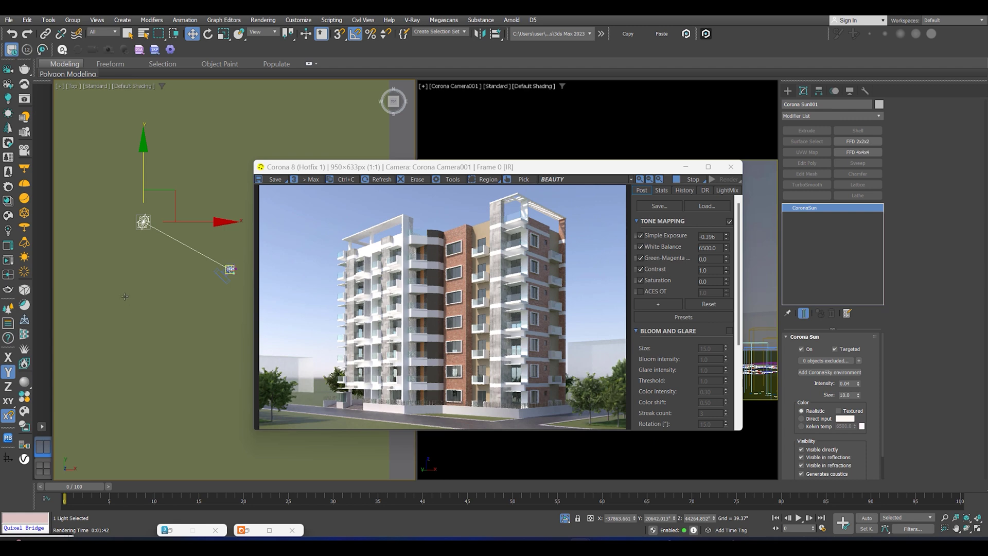
drag(144, 185, 144, 289)
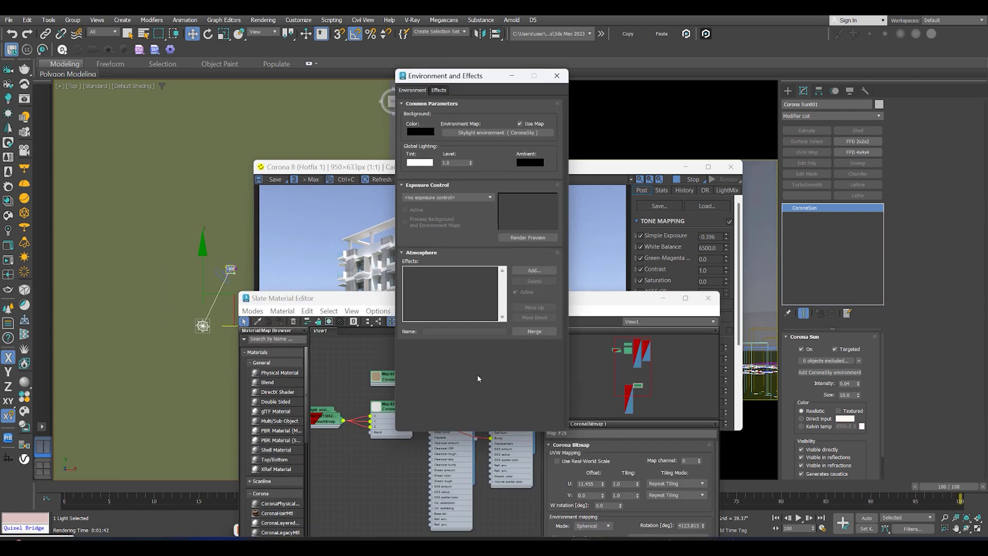
Bring the CoronaSky environment map into the Slate Material Editor as an instance, and close the environment settings.
drag(485, 133, 320, 488)
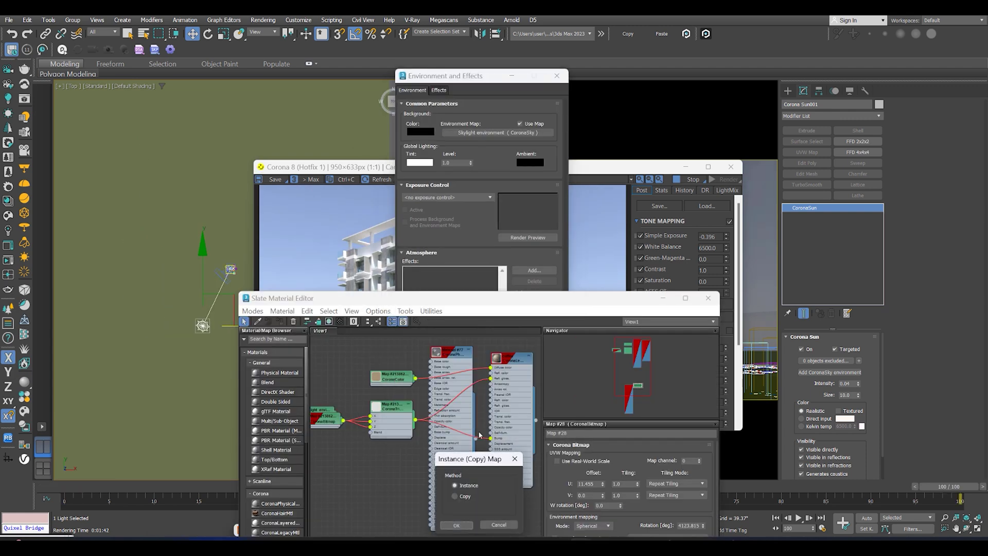
click(456, 524)
click(557, 76)
drag(525, 300, 502, 136)
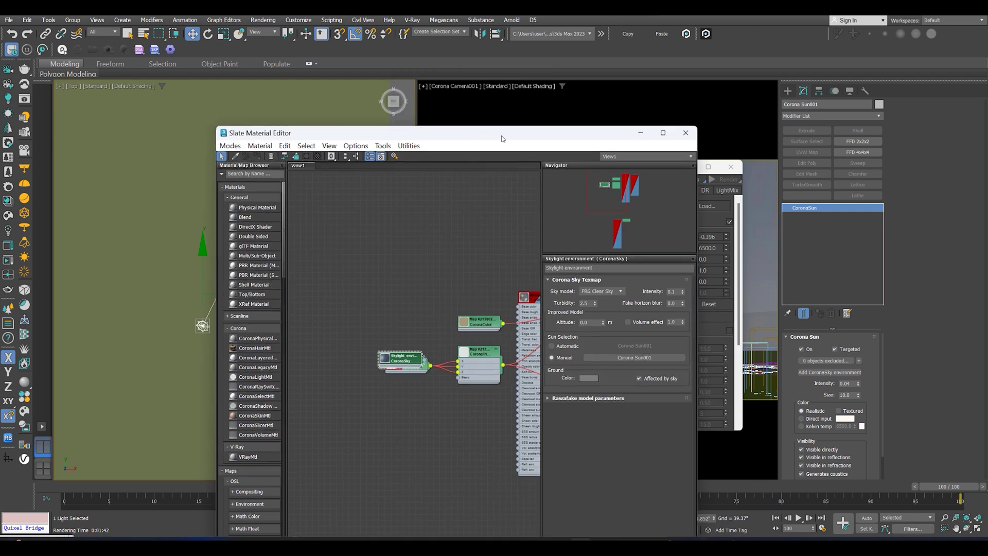
Move the CoronaSky node clear of the other nodes and set its intensity to 0.1.
scroll(395, 367, up, 2)
drag(398, 357, 360, 265)
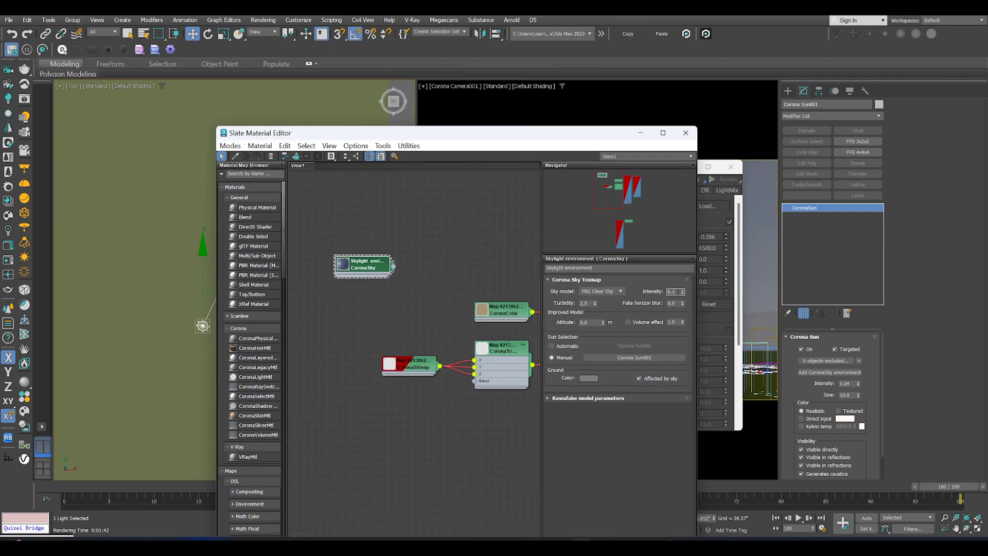
drag(523, 137, 664, 245)
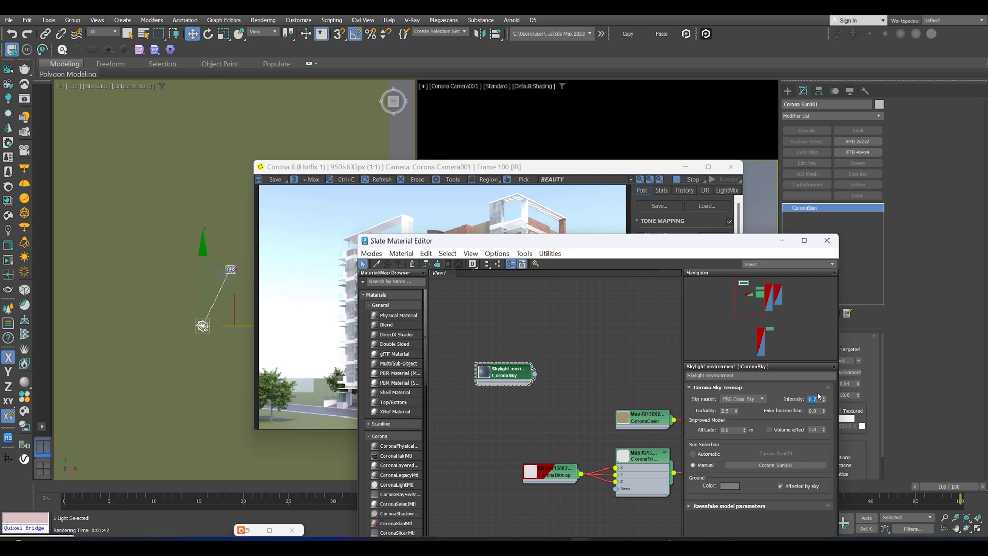
drag(723, 237, 551, 140)
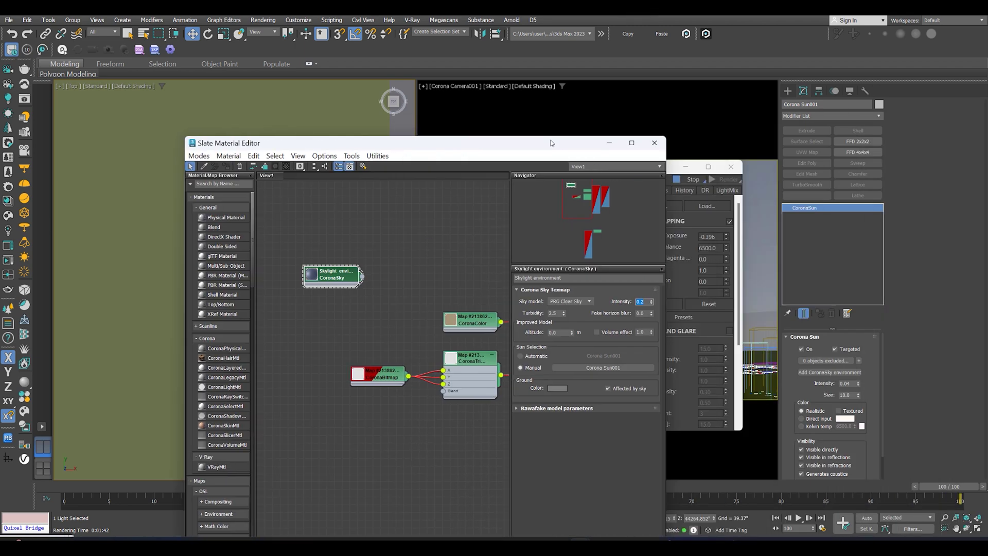
click(646, 302)
text(1)
key(Return)
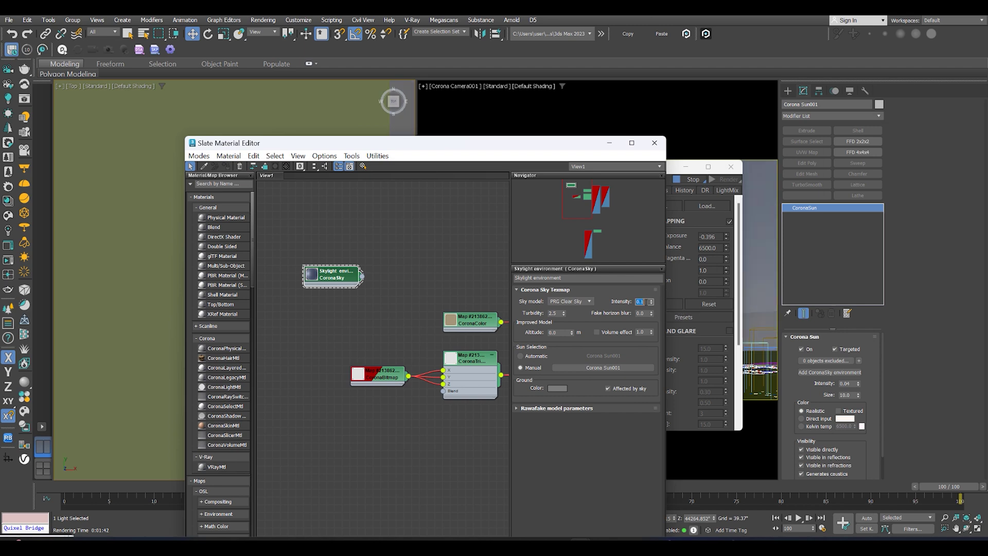
Examine the building and sky lighting in the interactive render, and close the material editor and render window.
drag(510, 150, 728, 146)
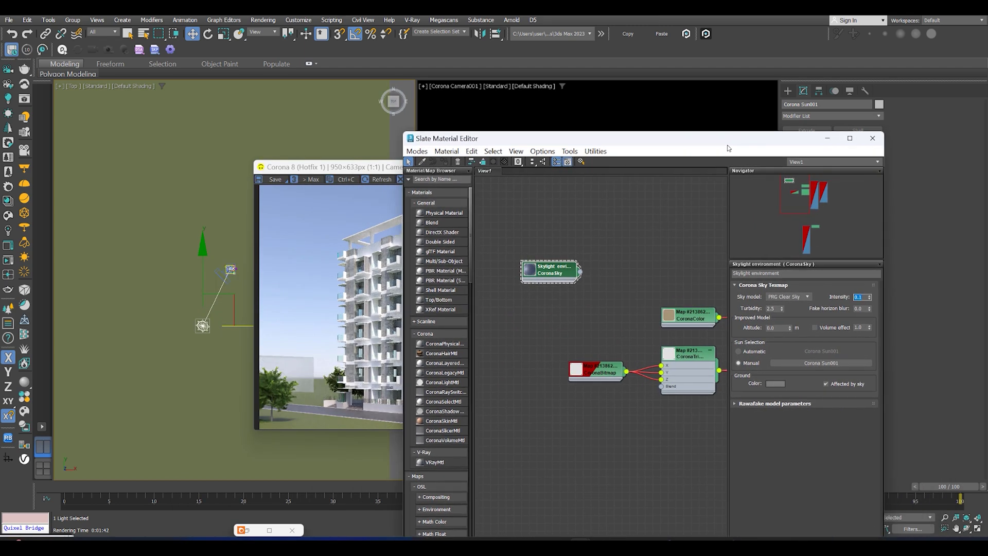
drag(331, 170, 170, 139)
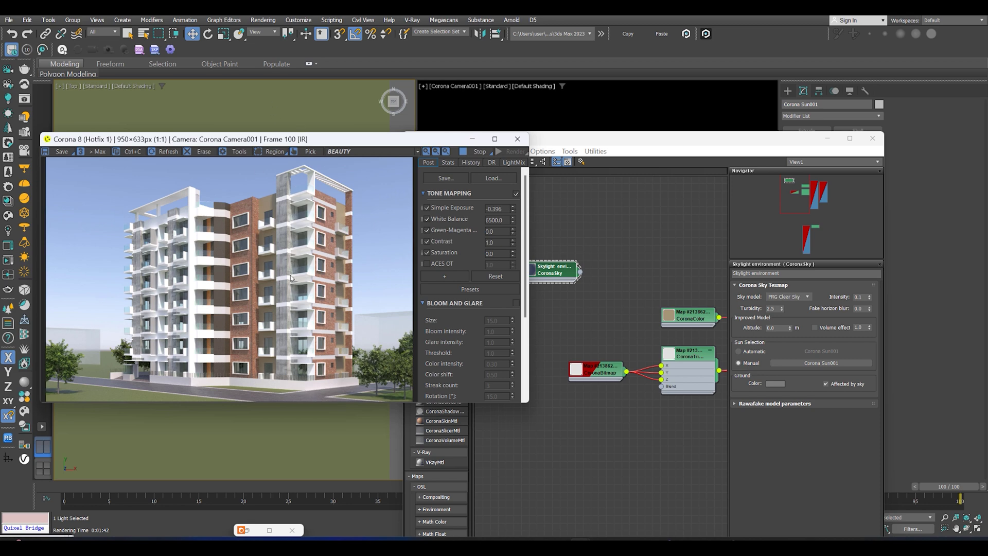
scroll(246, 247, up, 1)
scroll(246, 247, down, 1)
click(871, 139)
click(517, 139)
Raise the top polygon of the background block beside the apartment building in the camera view to make it taller.
click(460, 331)
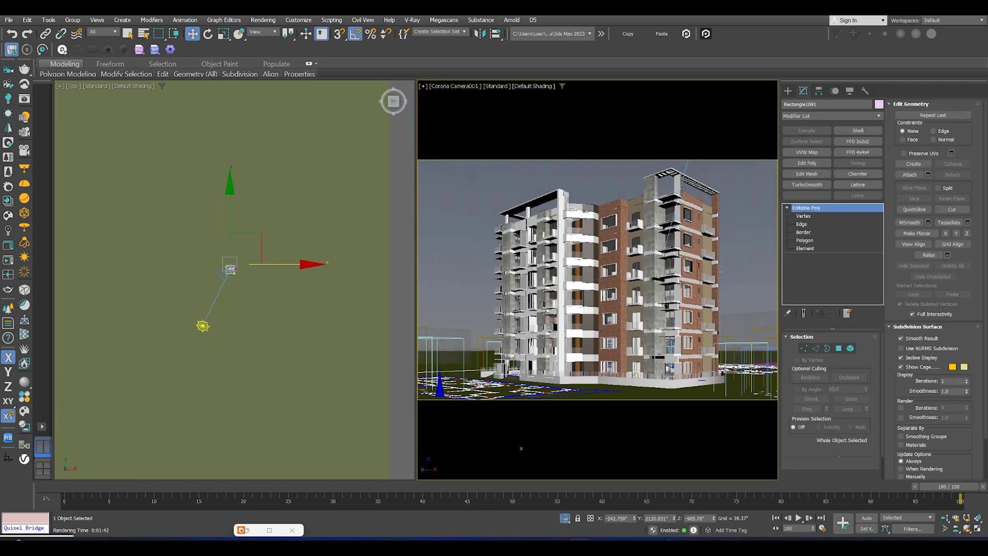
key(4)
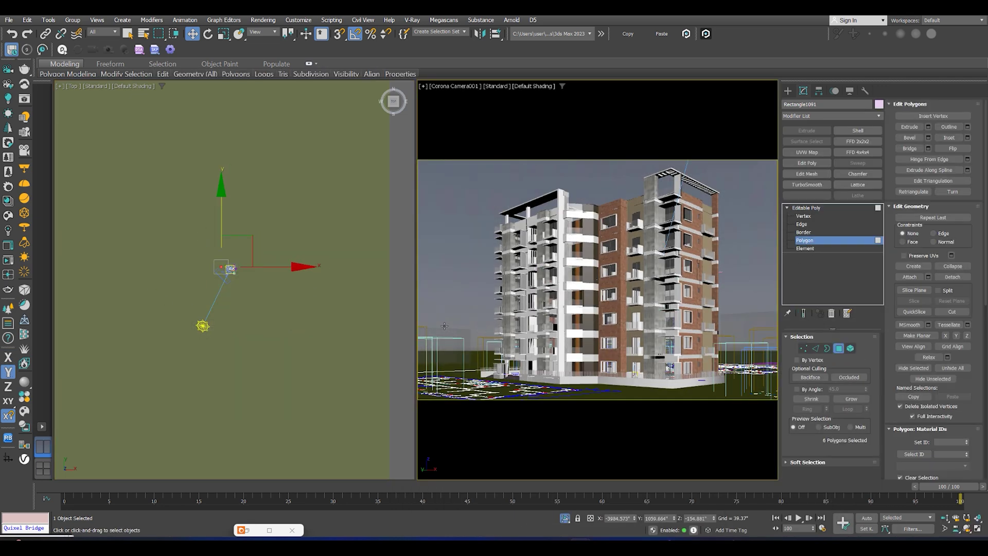
click(444, 327)
drag(426, 292, 426, 244)
click(600, 187)
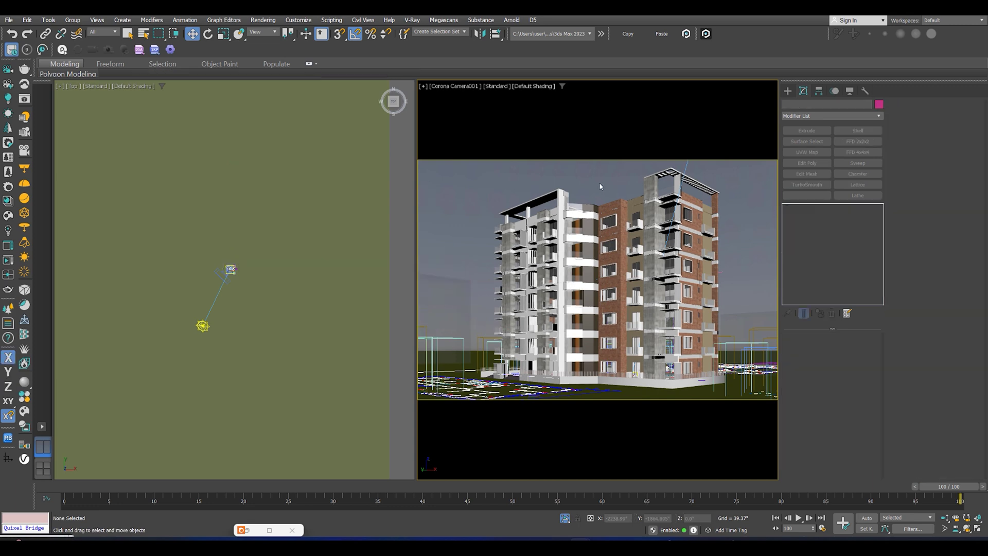
Render the Corona Camera001 view at 1500×1000, save the image as Targa file 1, and close the frame buffer.
key(shift+q)
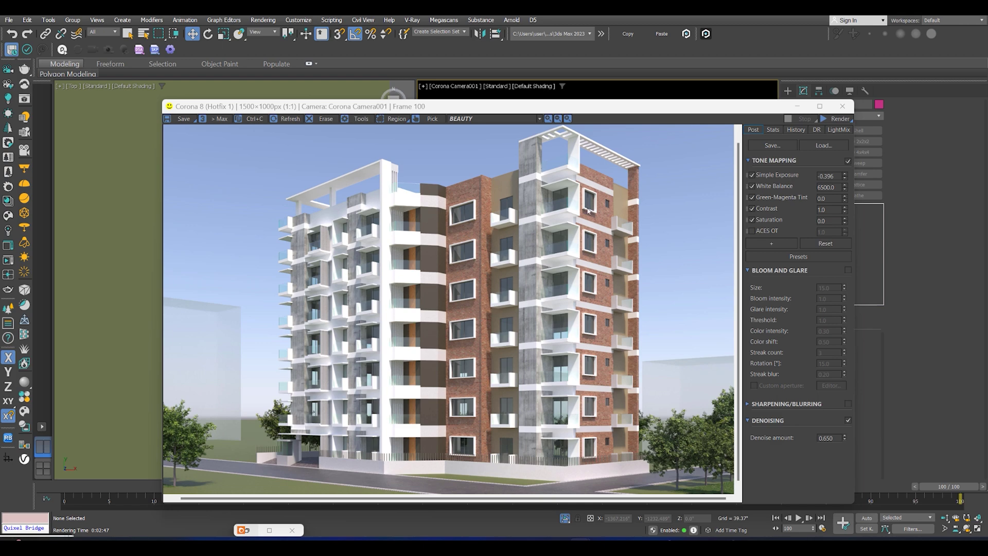
drag(602, 111, 624, 82)
click(191, 91)
drag(185, 24, 303, 33)
click(154, 175)
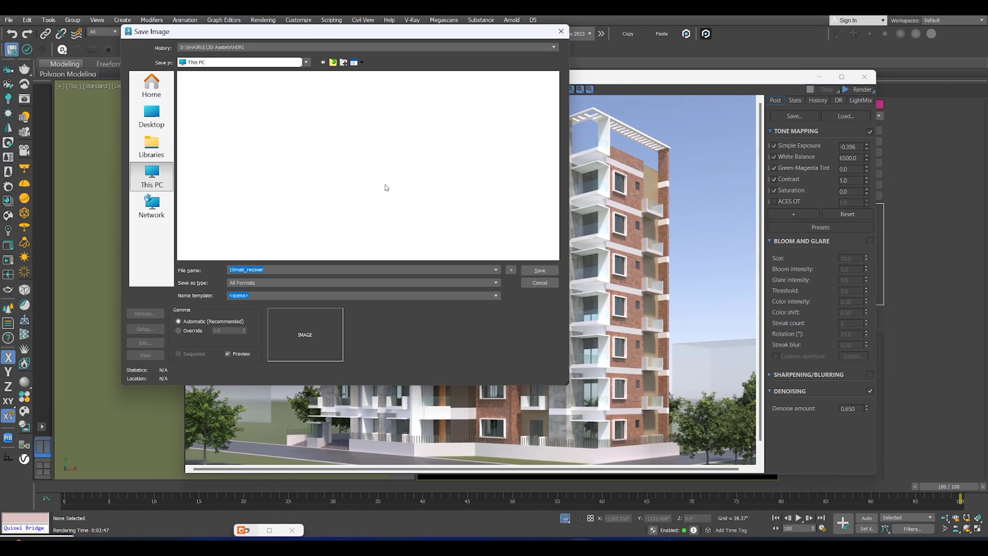
double_click(360, 99)
double_click(246, 112)
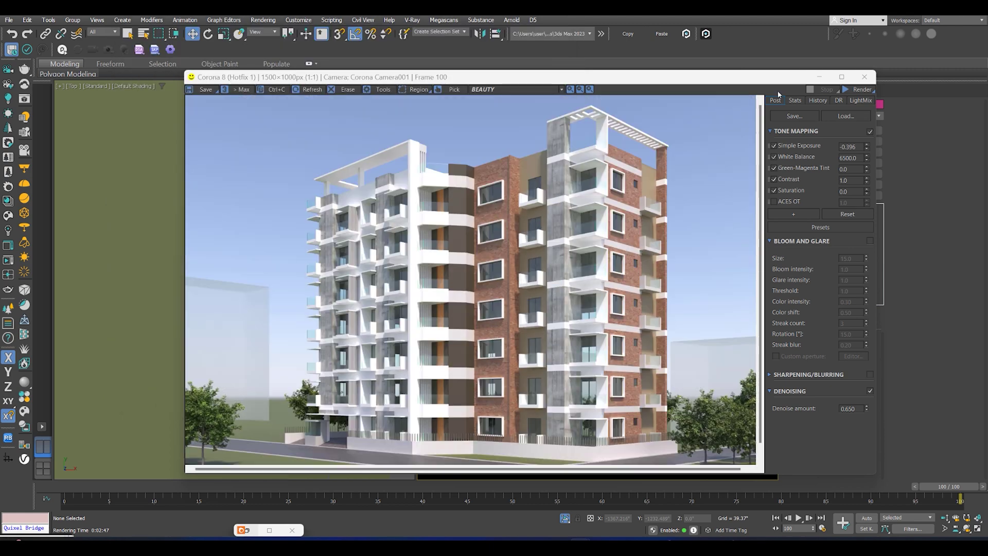
click(865, 77)
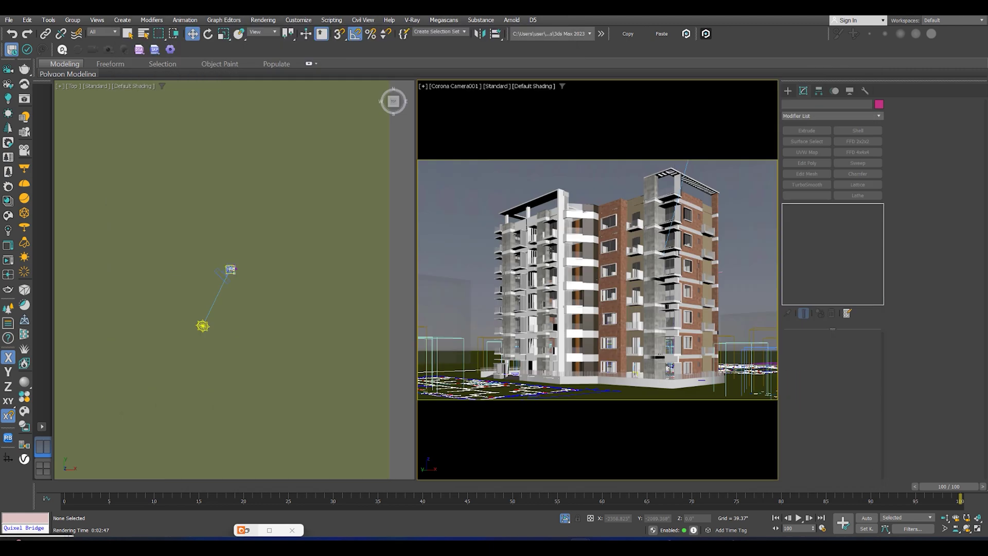
Set the render's noise level limit to 1.0 % and review the camera and performance settings.
key(F10)
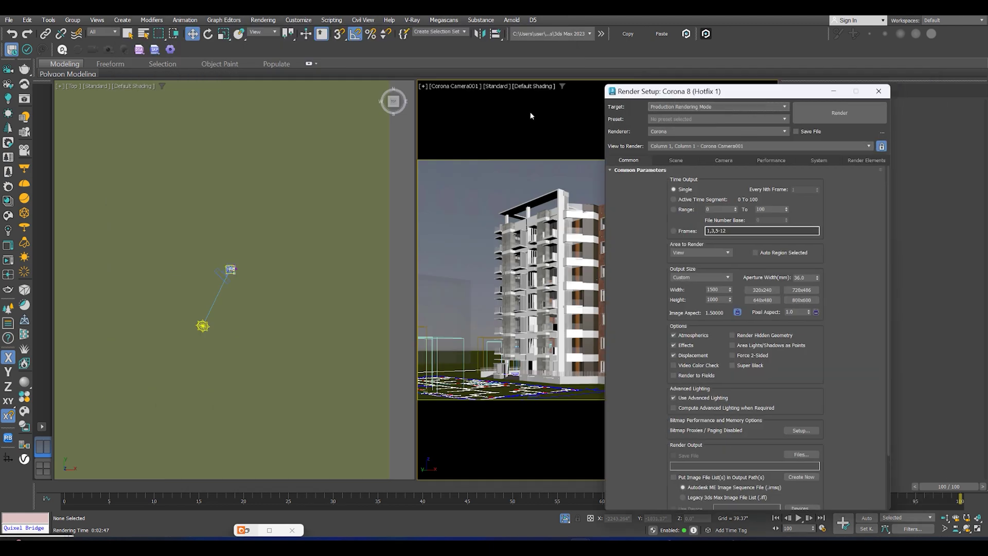
click(420, 192)
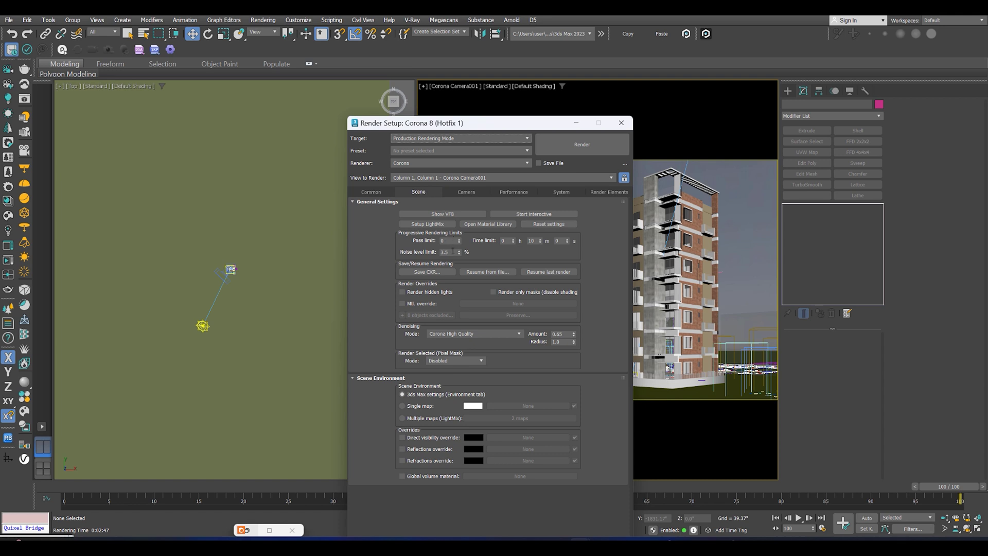
click(466, 192)
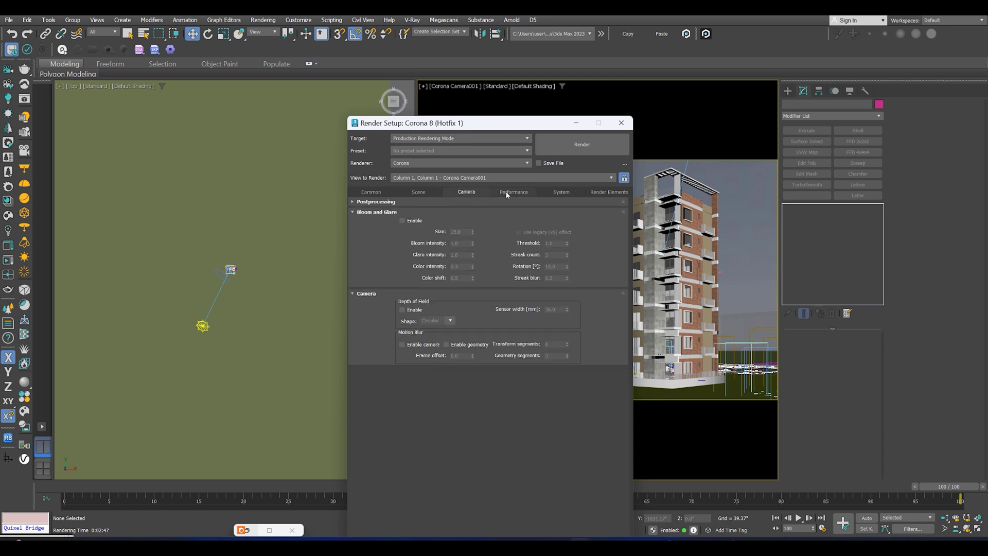
click(507, 193)
click(422, 193)
click(465, 194)
click(513, 193)
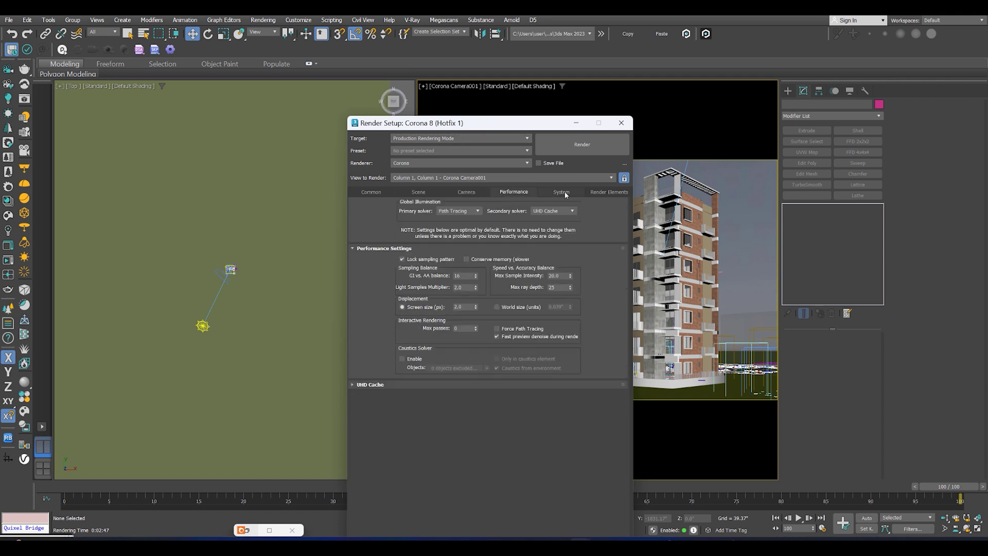
Generate the LightMix render elements for the environment, Corona Sun001 and the unassigned lights.
click(564, 193)
click(600, 193)
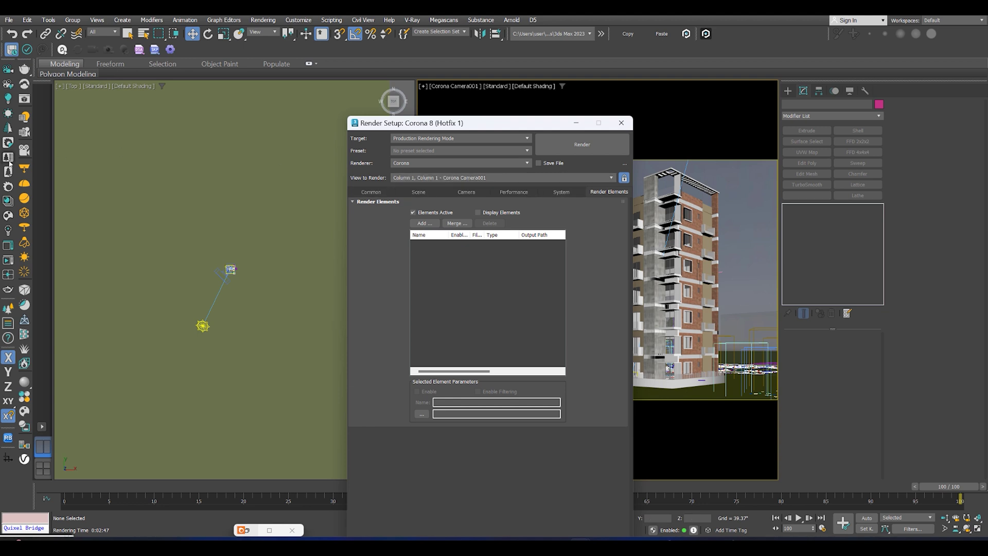
click(8, 230)
click(72, 307)
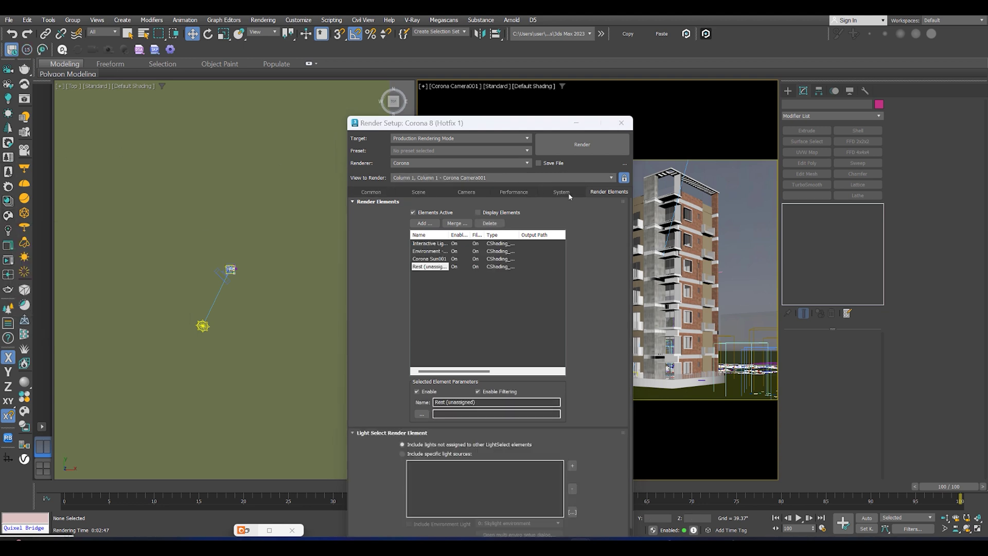
Set the progressive render's time limit to 25 minutes and start the final camera render.
click(561, 192)
click(514, 192)
click(418, 192)
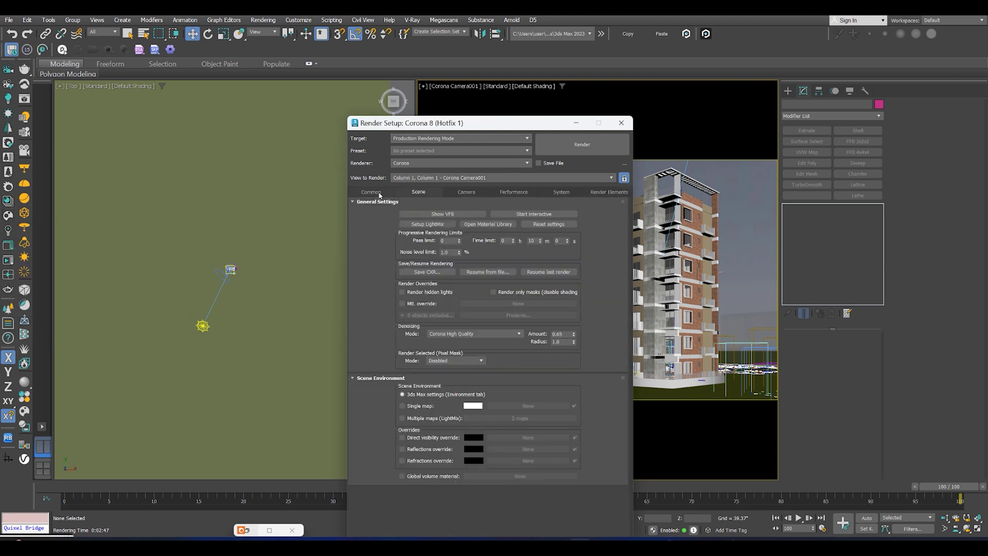
drag(536, 241, 478, 234)
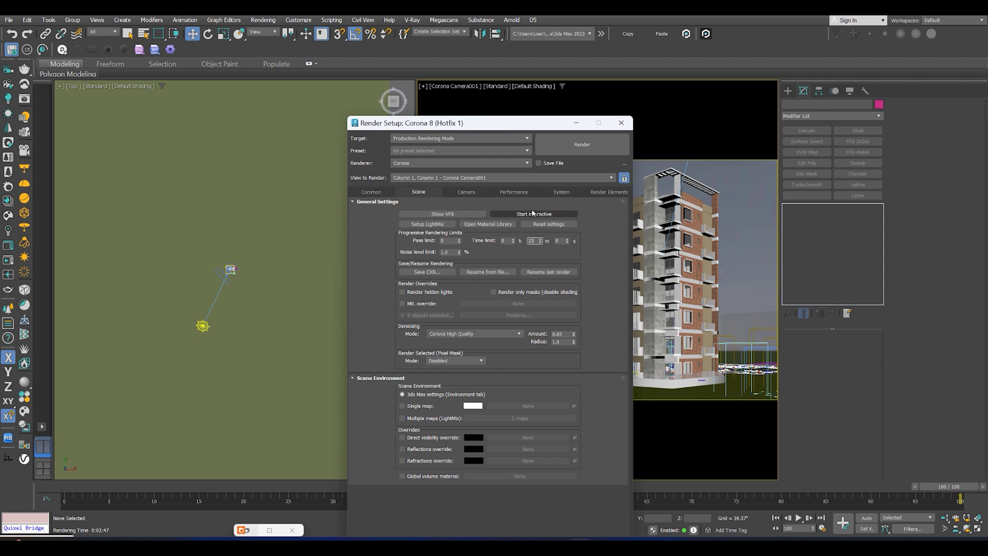
click(371, 192)
click(513, 192)
click(608, 192)
click(582, 144)
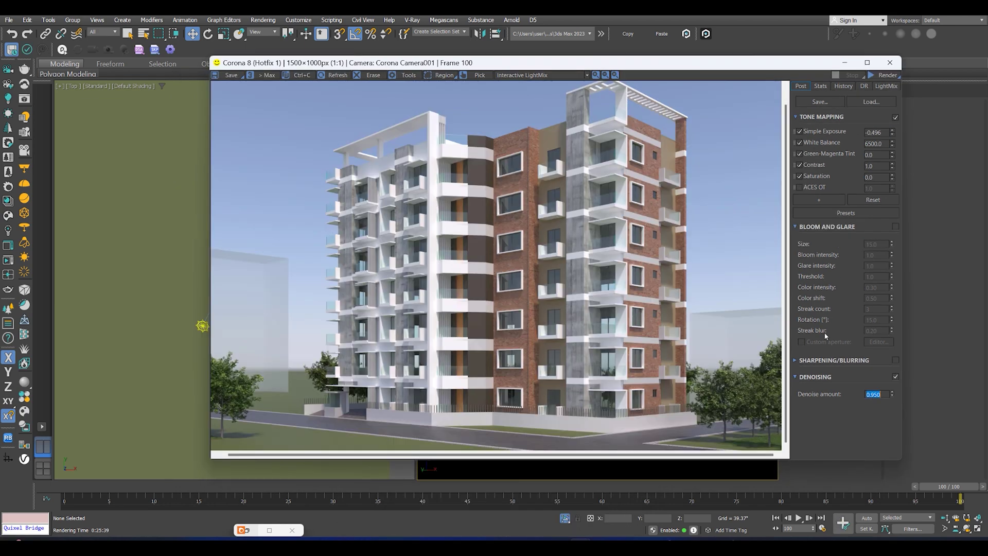
Save the finished LightMix render as a Targa image named 01, accepting the format options.
scroll(556, 279, down, 3)
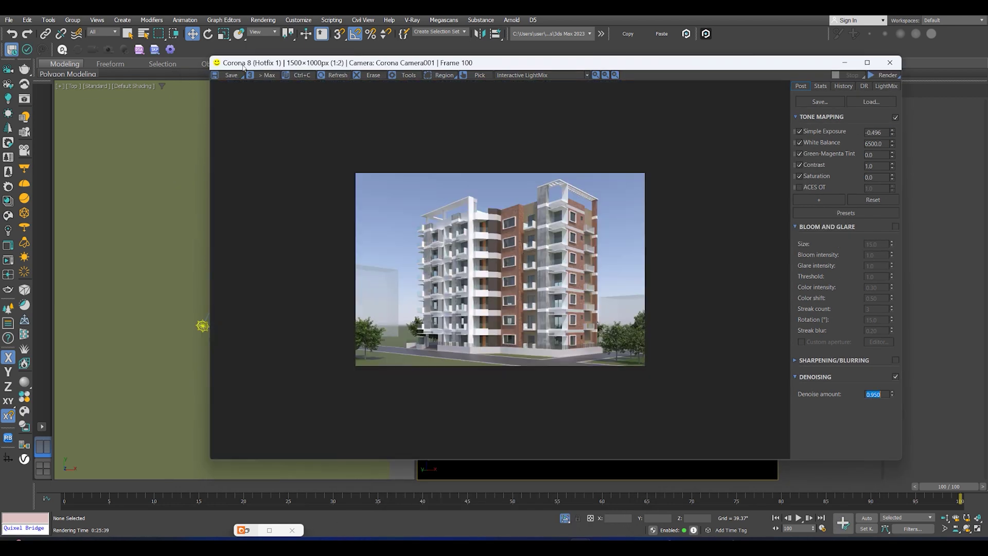
click(231, 75)
text(02)
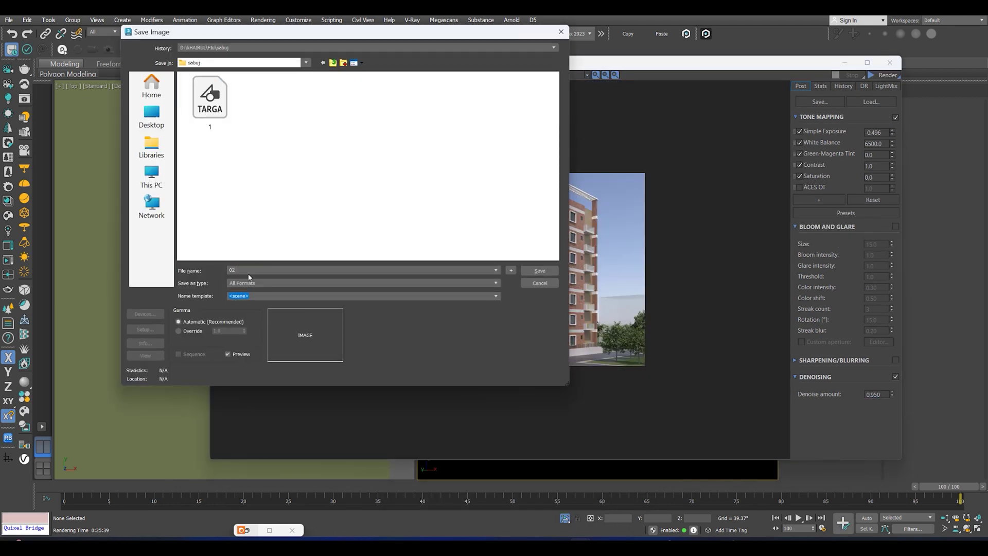
text(1)
click(243, 284)
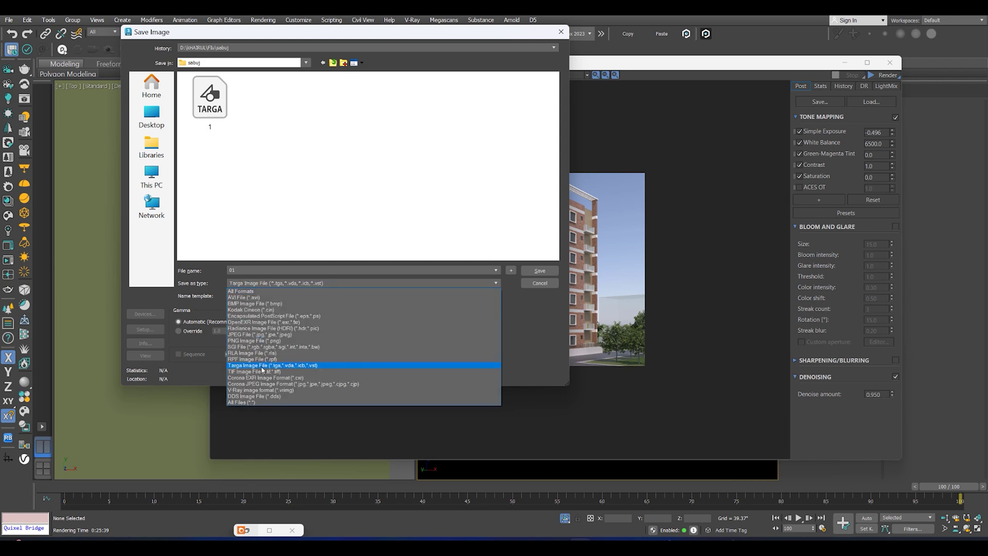
click(261, 369)
click(531, 276)
click(430, 263)
Close the rendered frame and save the scene file.
click(889, 63)
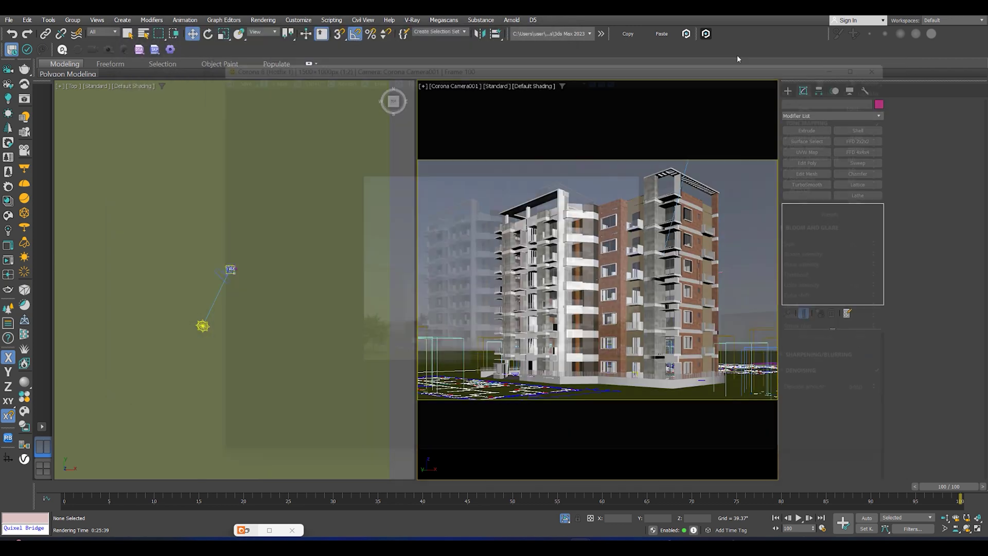
click(8, 19)
click(17, 99)
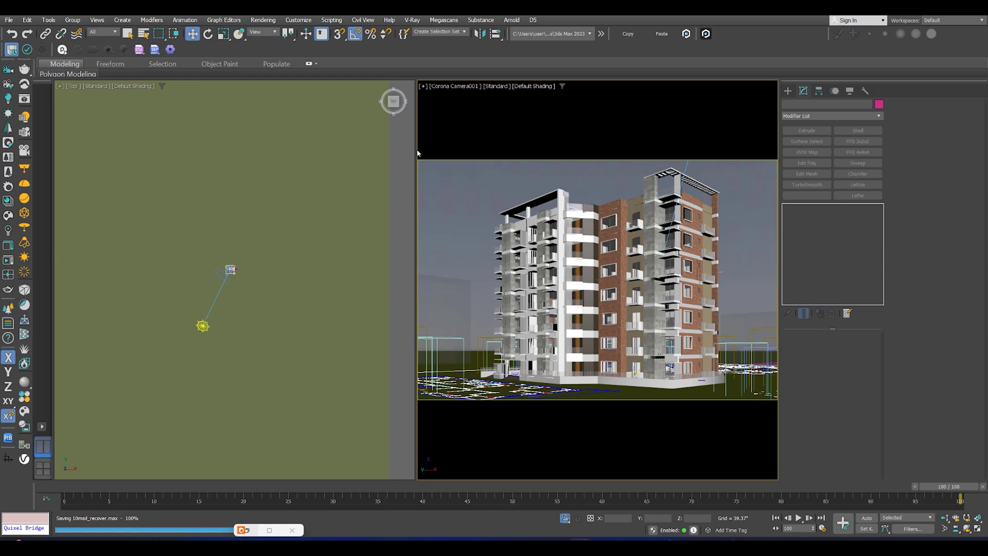